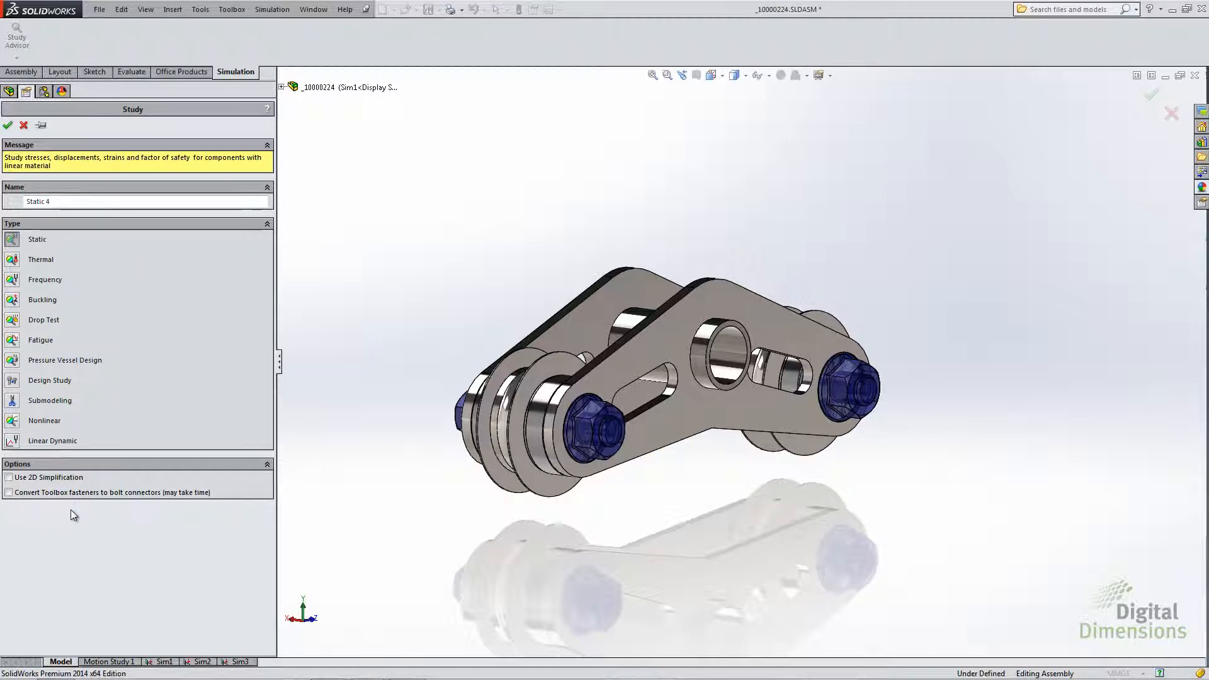
- Create the static study Static 4 with the Toolbox fasteners converted to bolt connectors
{"action": "left_click", "coordinate": [9, 493]}
{"action": "left_click", "coordinate": [8, 126]}
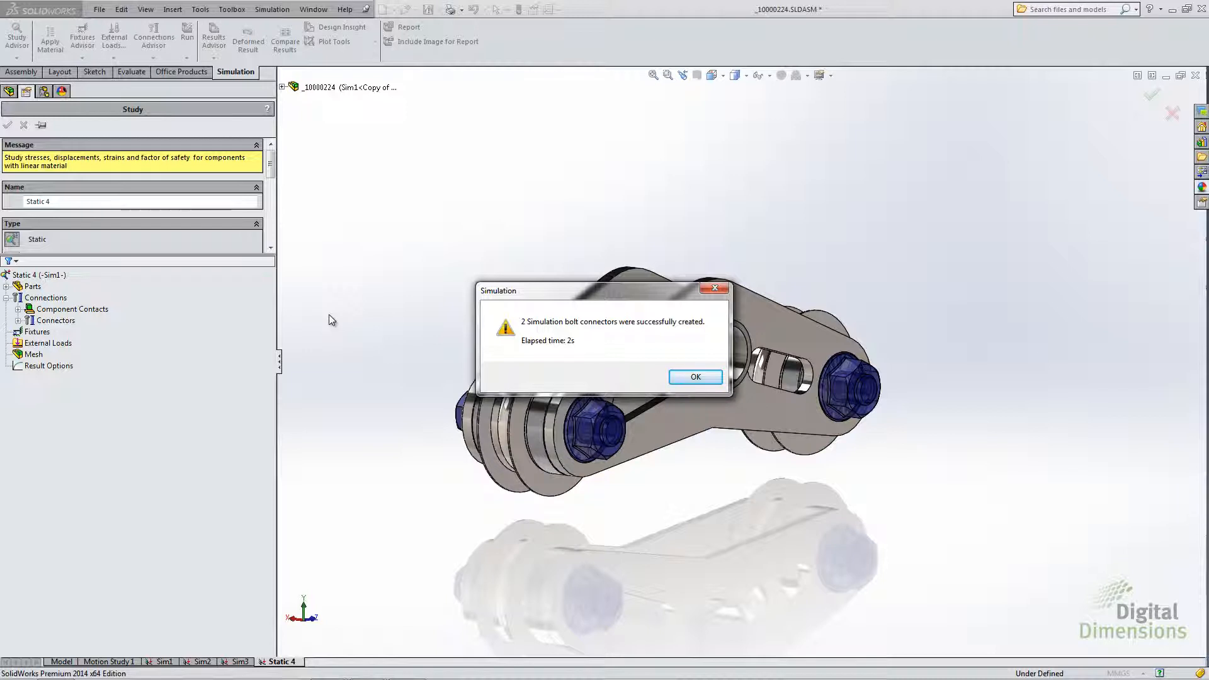
{"action": "left_click", "coordinate": [695, 377]}
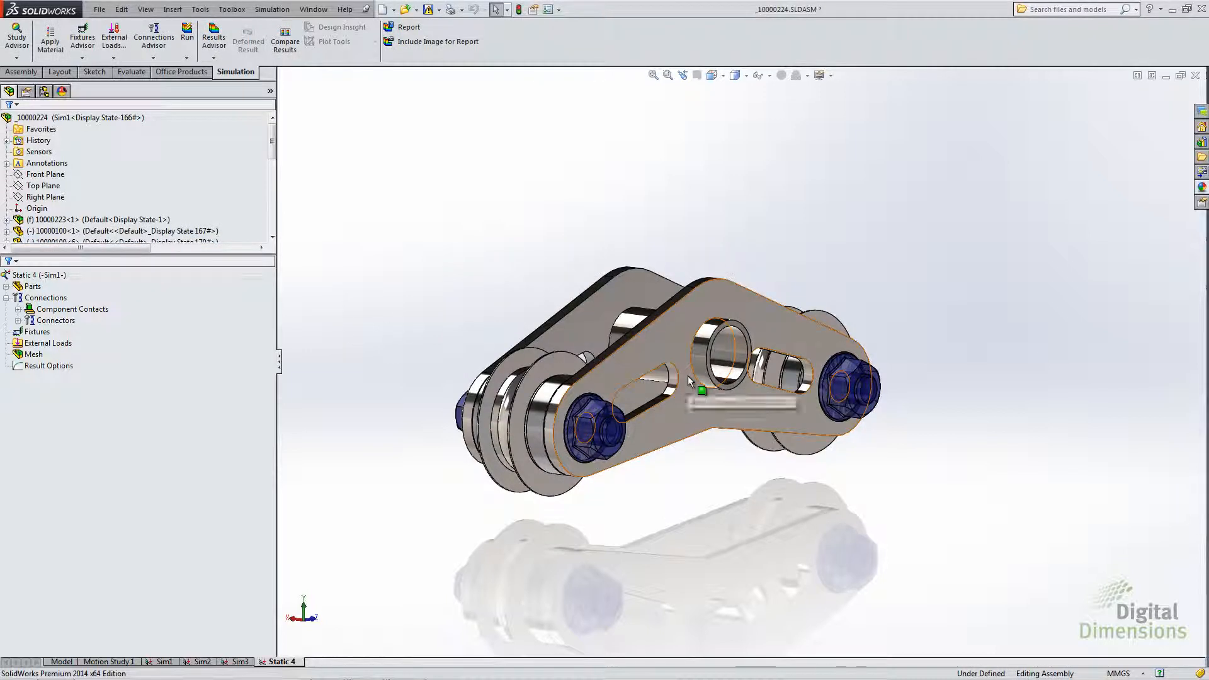
- Review the second hex flange screw connector's definition, including its strength data and pre-load, and close it without changes
{"action": "left_click", "coordinate": [29, 332]}
{"action": "left_click", "coordinate": [72, 309]}
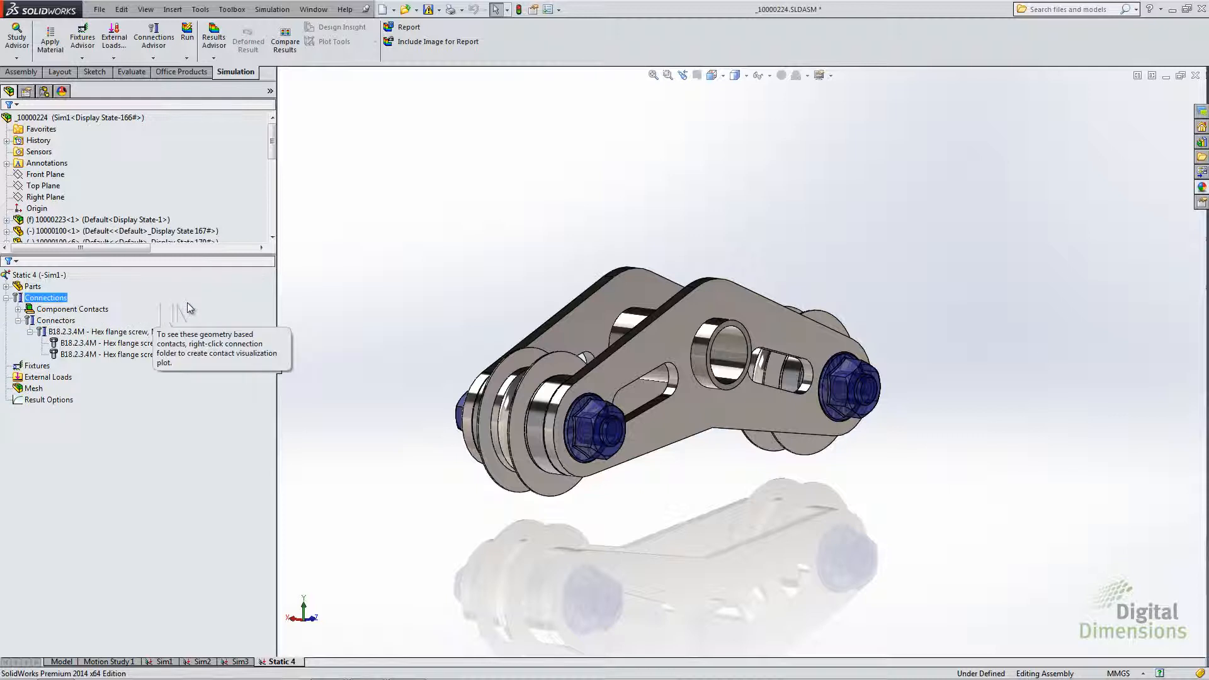
{"action": "left_click", "coordinate": [299, 259]}
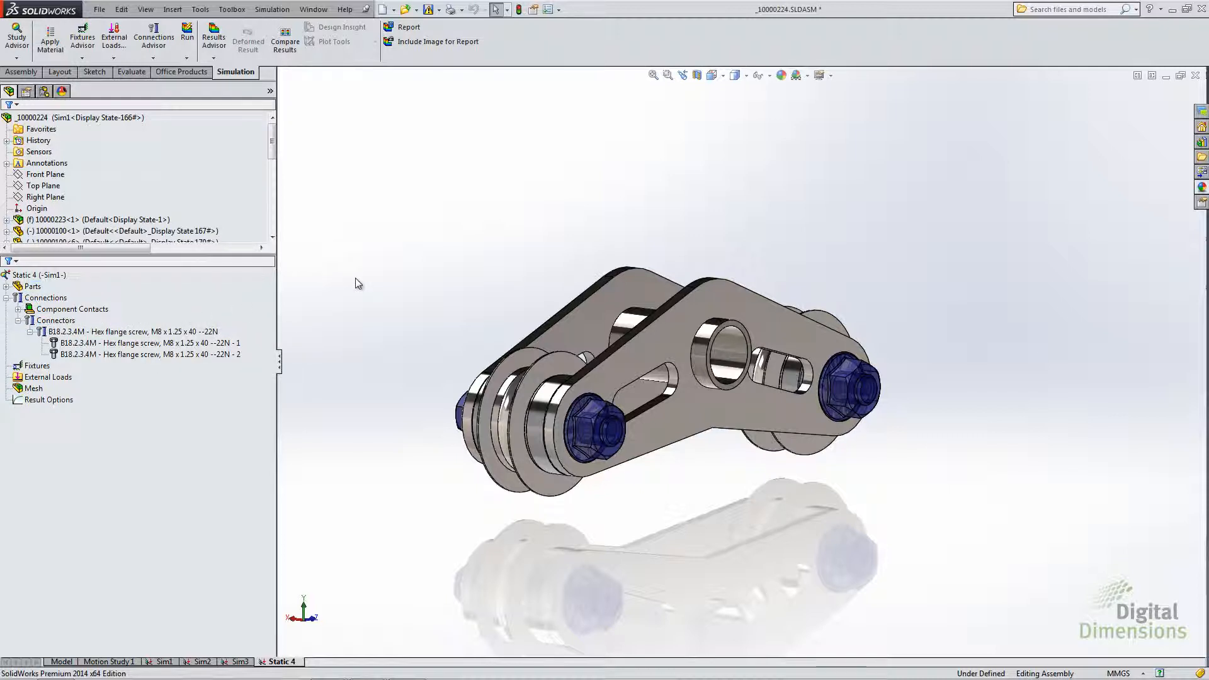
{"action": "right_click", "coordinate": [110, 356]}
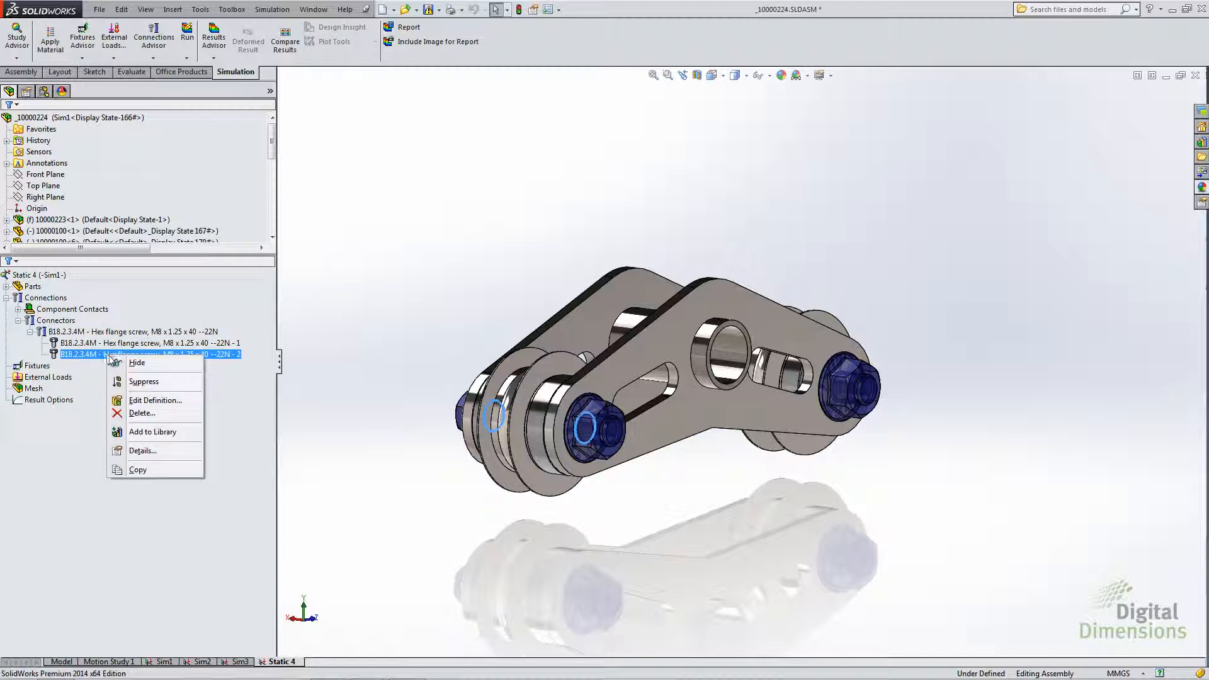
{"action": "left_click", "coordinate": [135, 401]}
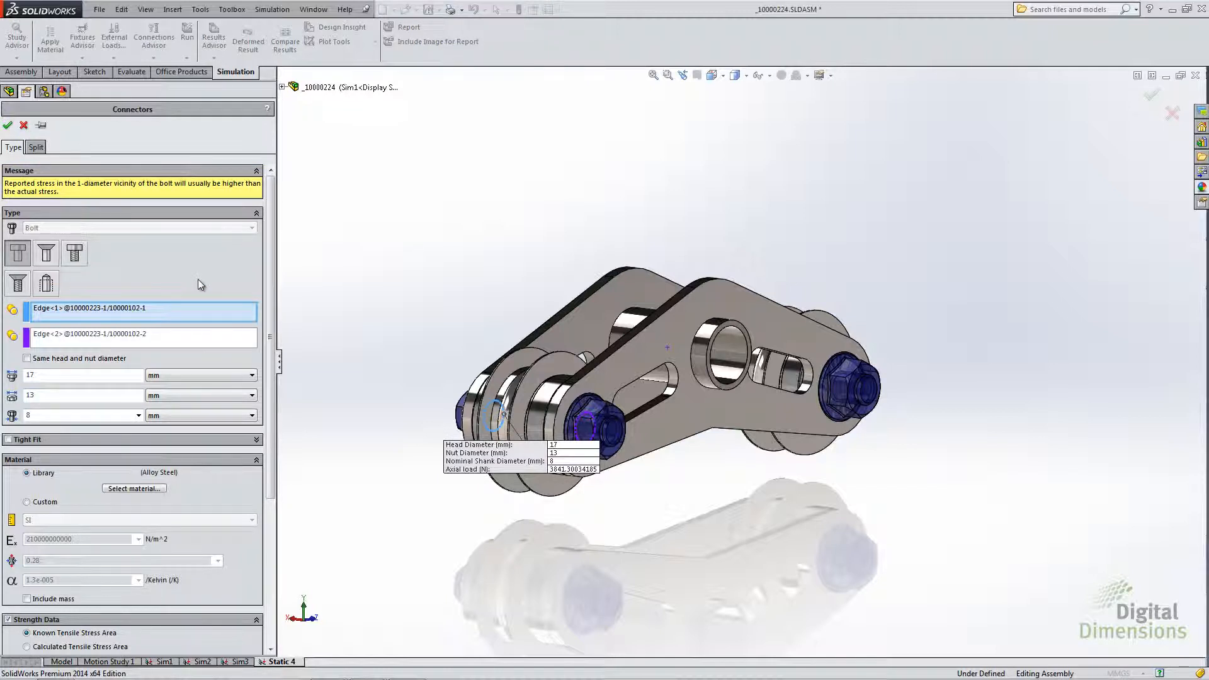
{"action": "scroll", "coordinate": [263, 295], "scroll_direction": "down", "scroll_amount": 5}
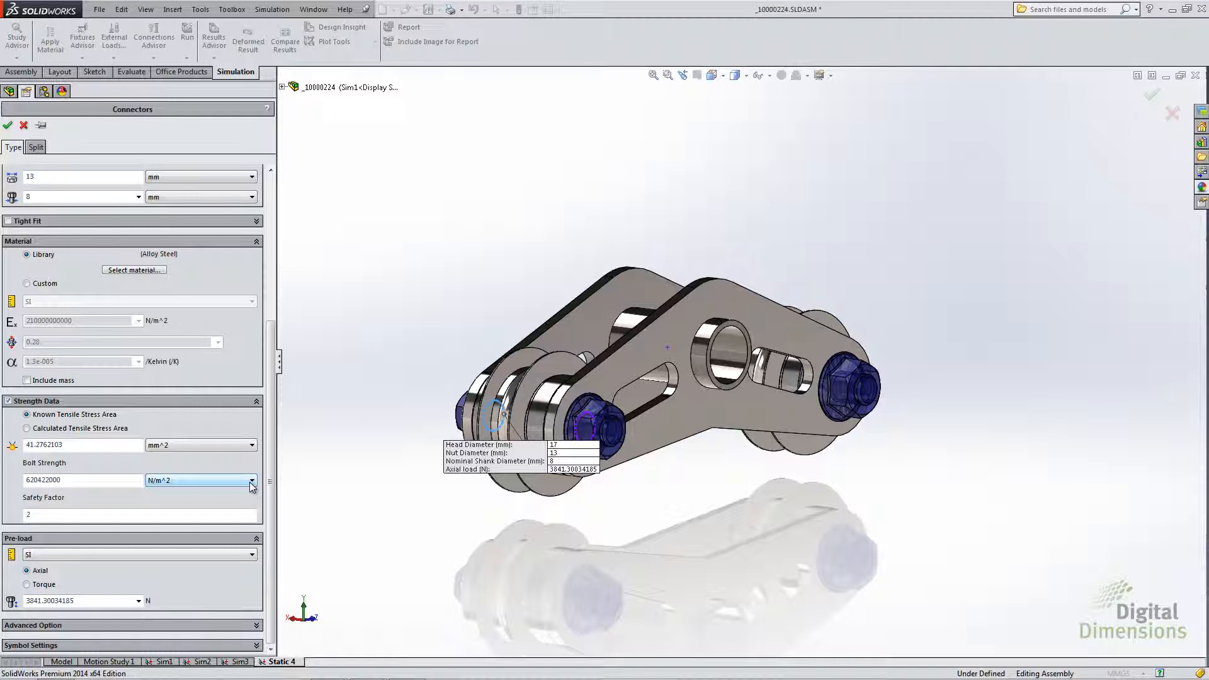
{"action": "left_click", "coordinate": [23, 126]}
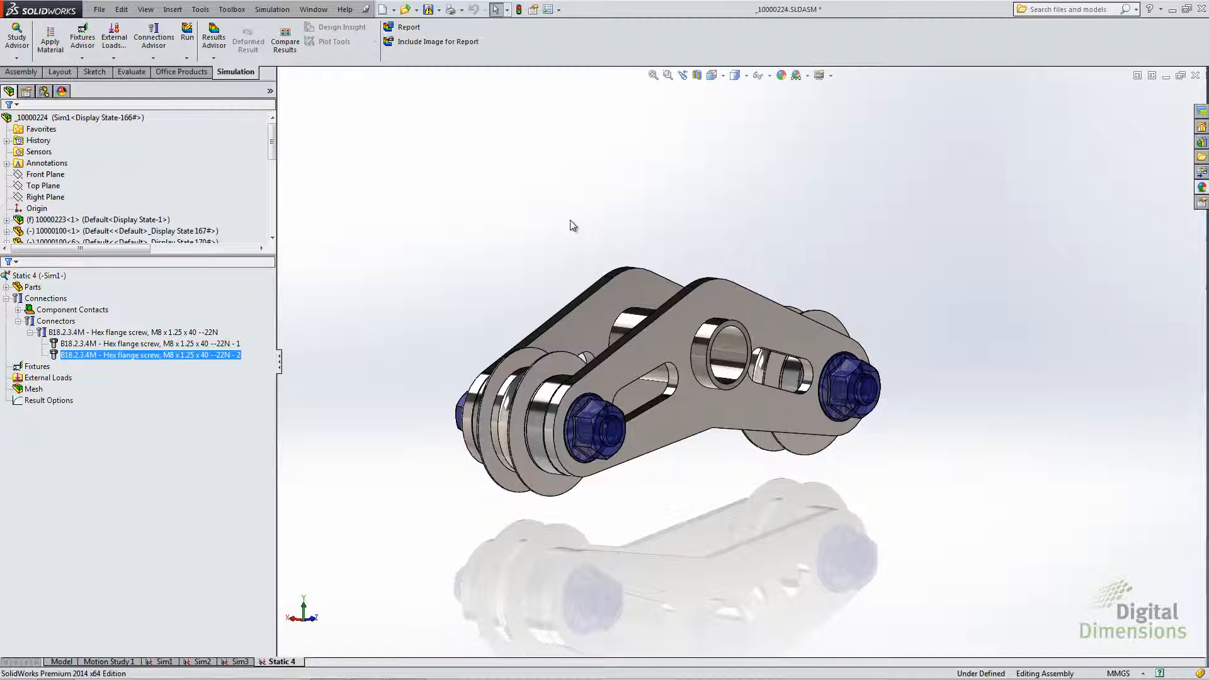
- List the connector forces of study Sim1 for all bolts, for the first hex flange screw, and again for all connectors
{"action": "middle_click_drag", "start_coordinate": [455, 313], "coordinate": [483, 323]}
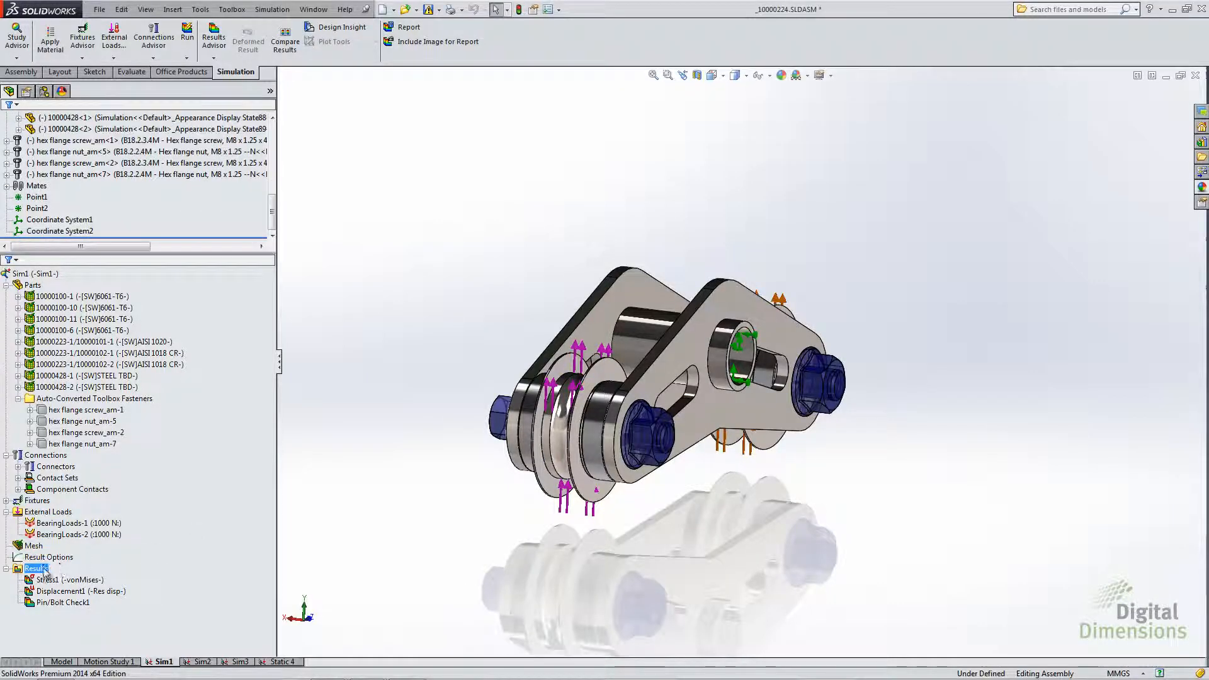
{"action": "right_click", "coordinate": [39, 569]}
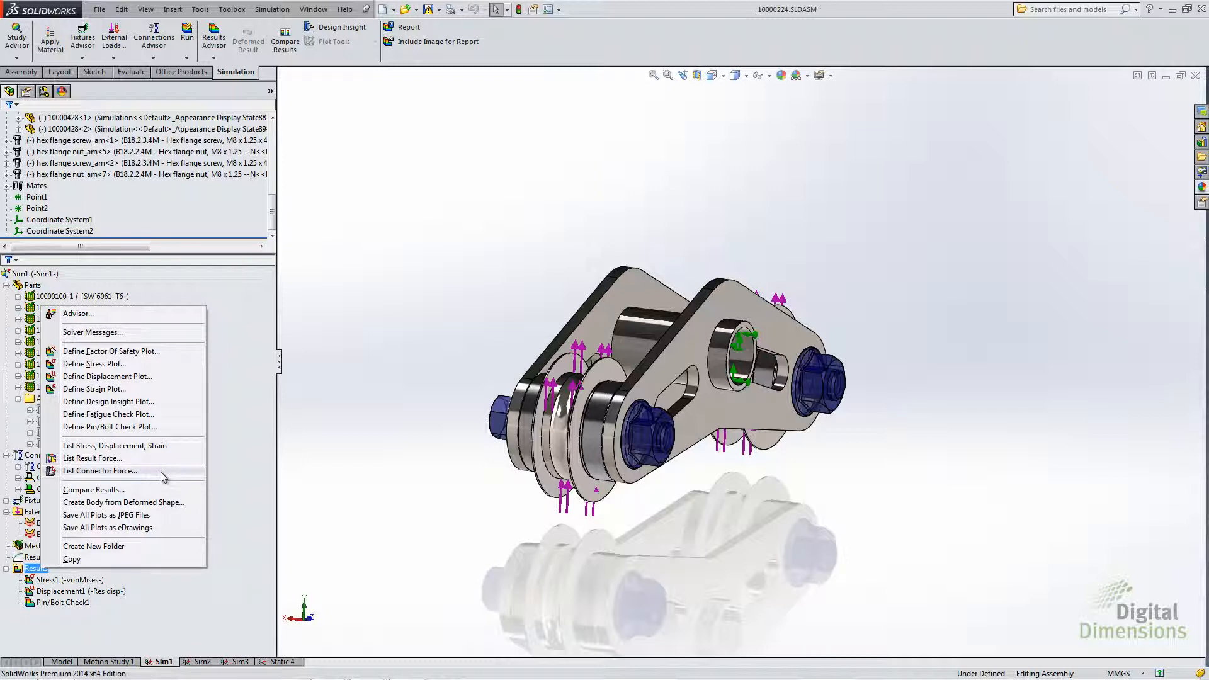
{"action": "left_click", "coordinate": [106, 471]}
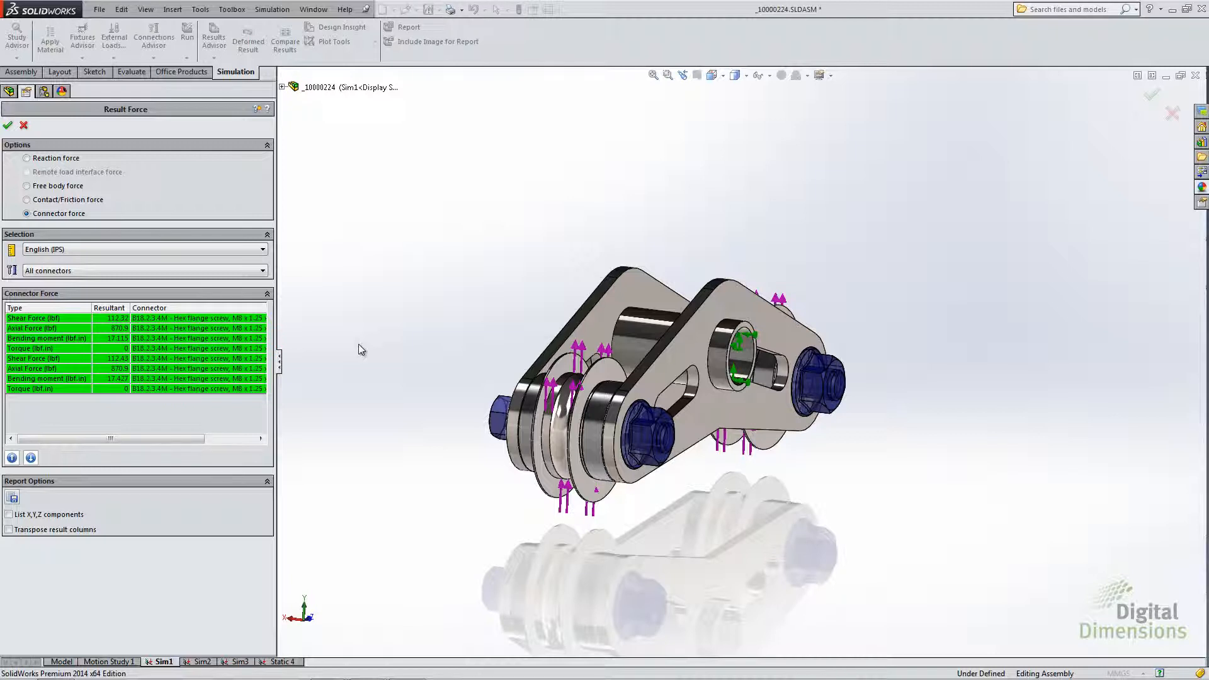
{"action": "left_click", "coordinate": [84, 271]}
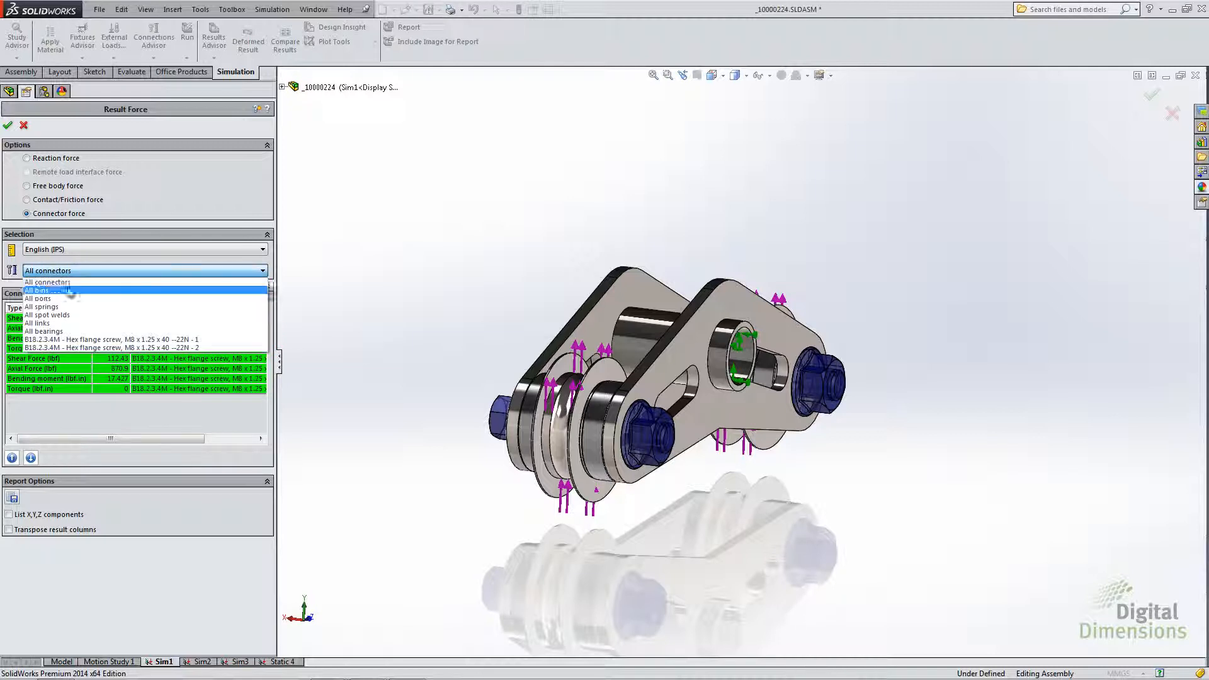
{"action": "left_click", "coordinate": [57, 298]}
{"action": "left_click", "coordinate": [63, 271]}
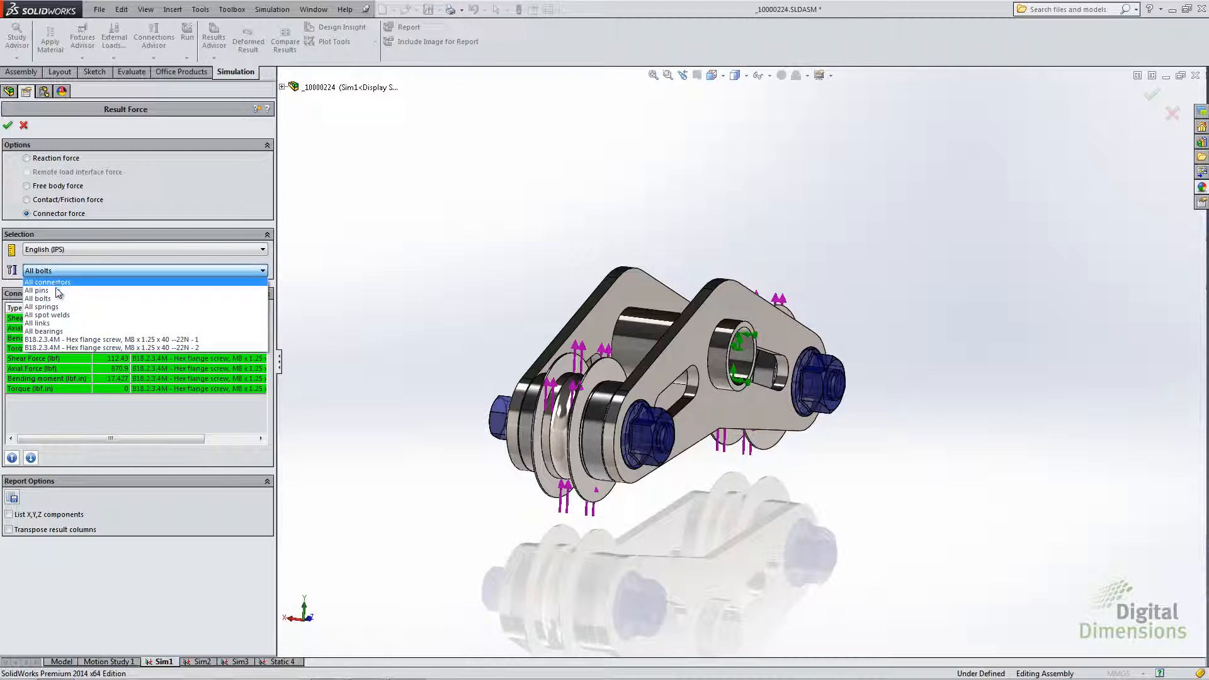
{"action": "left_click", "coordinate": [73, 340]}
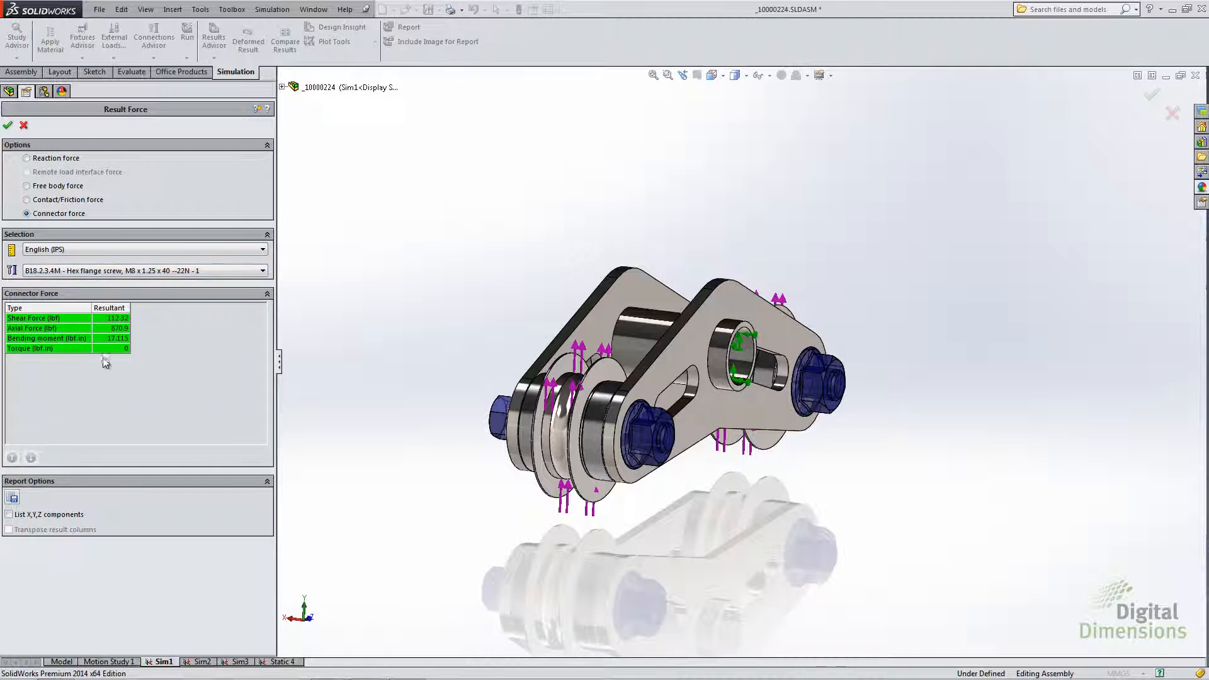
{"action": "left_click", "coordinate": [126, 270]}
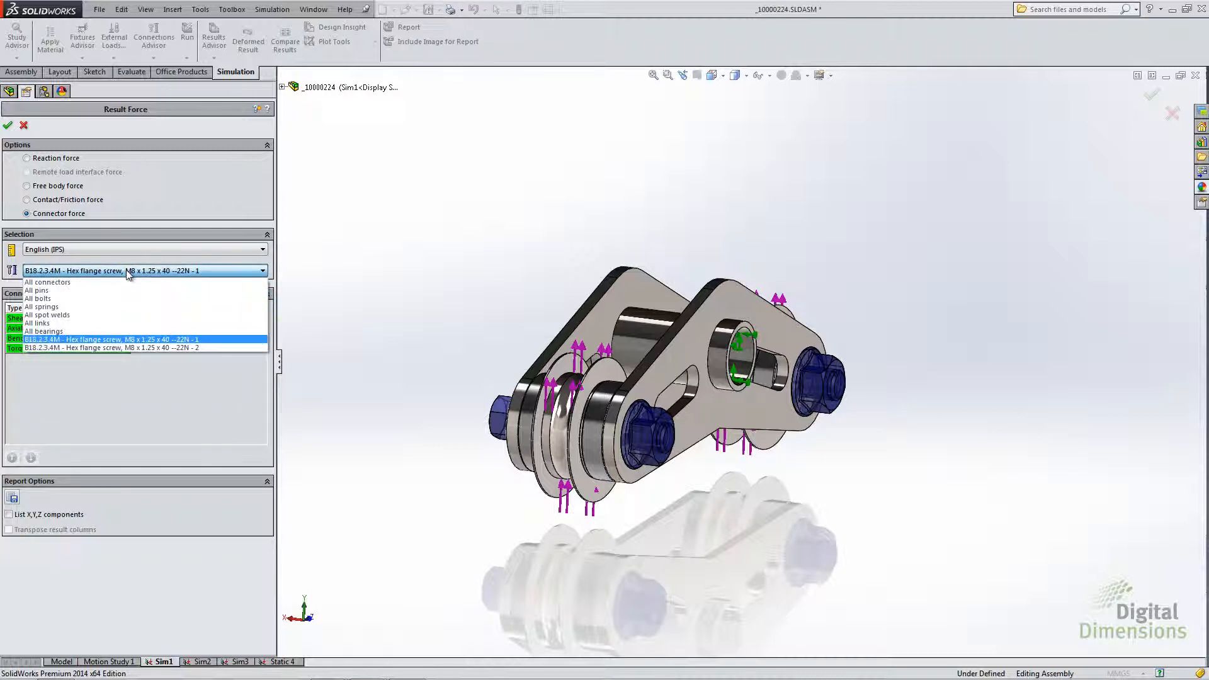
{"action": "left_click", "coordinate": [87, 282]}
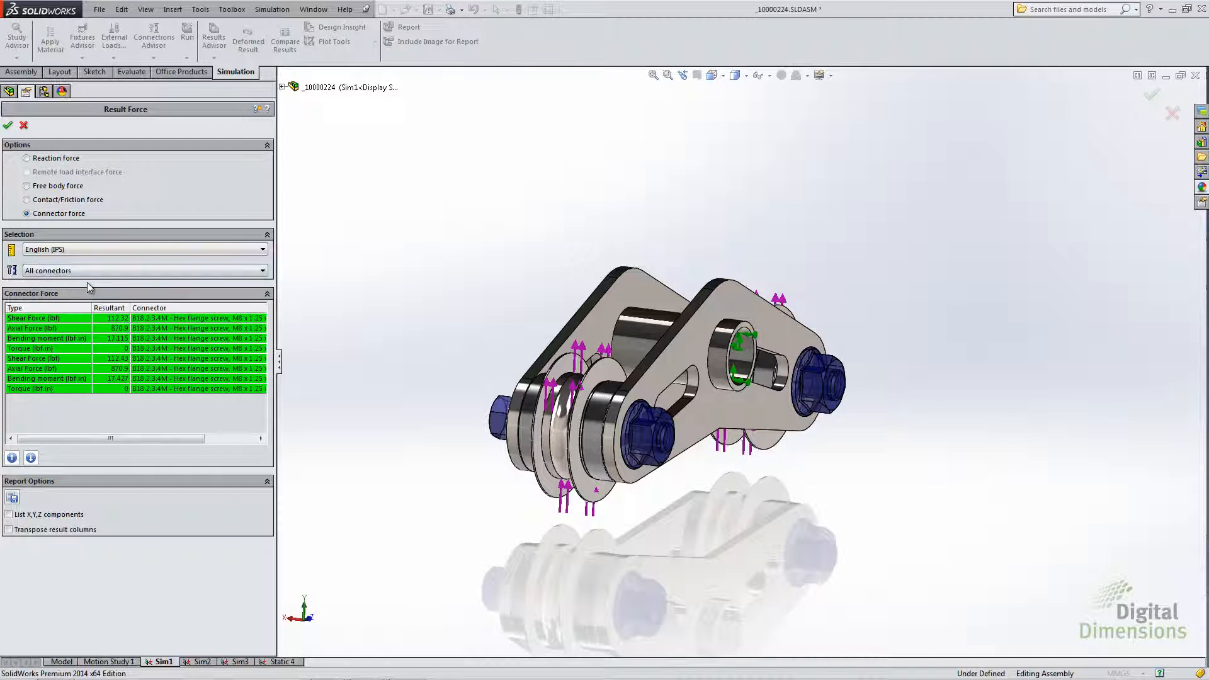
- Inspect the axial force entries of both bolts and the first bolt's torque entry in the connector force list
{"action": "left_click", "coordinate": [54, 368]}
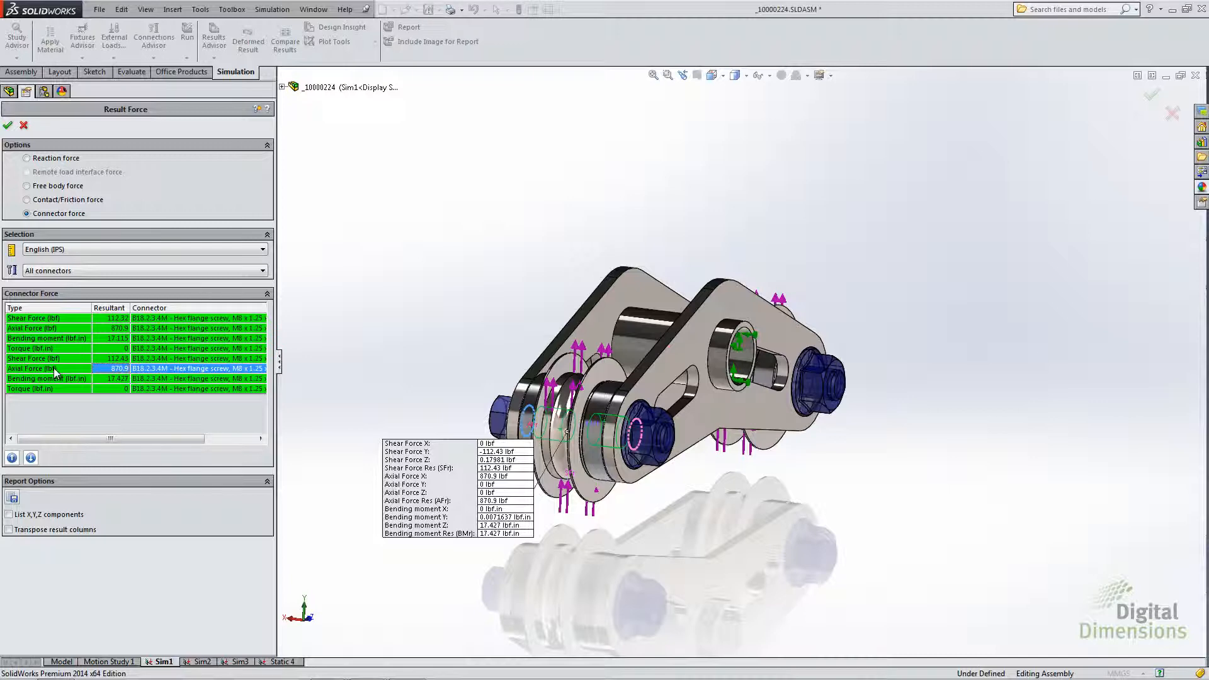
{"action": "left_click", "coordinate": [46, 328], "text": "ctrl"}
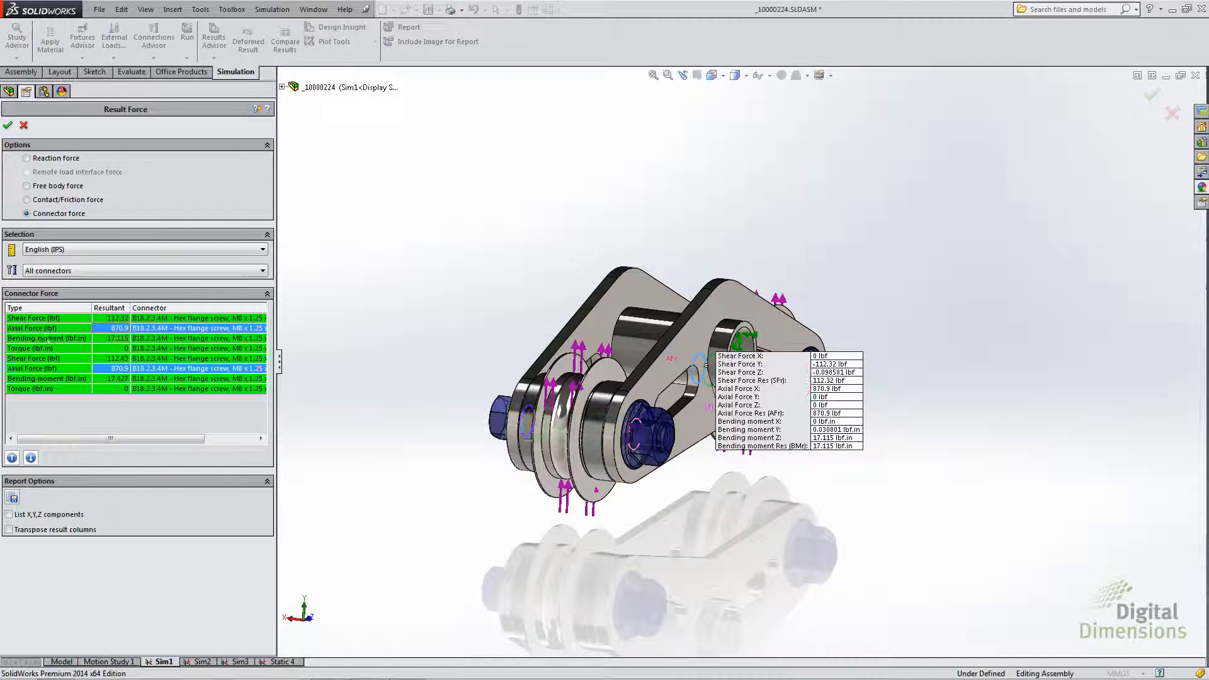
{"action": "left_click", "coordinate": [48, 347], "text": "ctrl"}
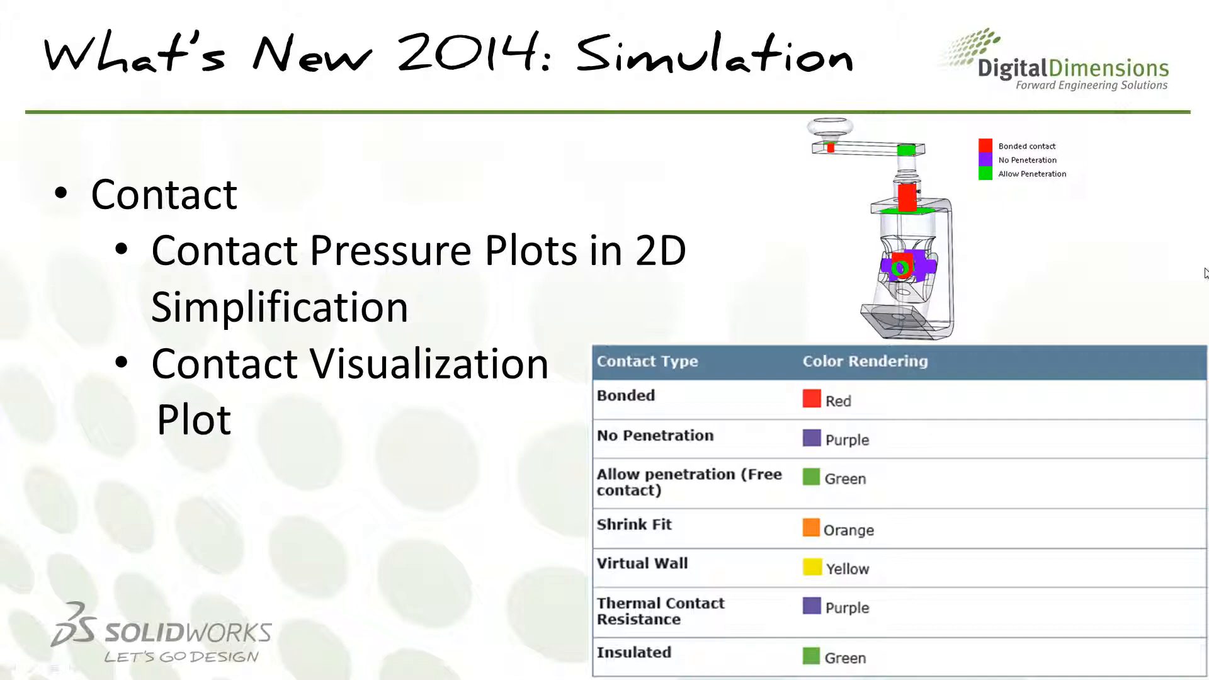
- Switch to the Contact_2d_pressure gear assembly in SolidWorks and create a CP: Contact Pressure stress plot shown as a vector plot
{"action": "key", "text": "alt+Tab"}
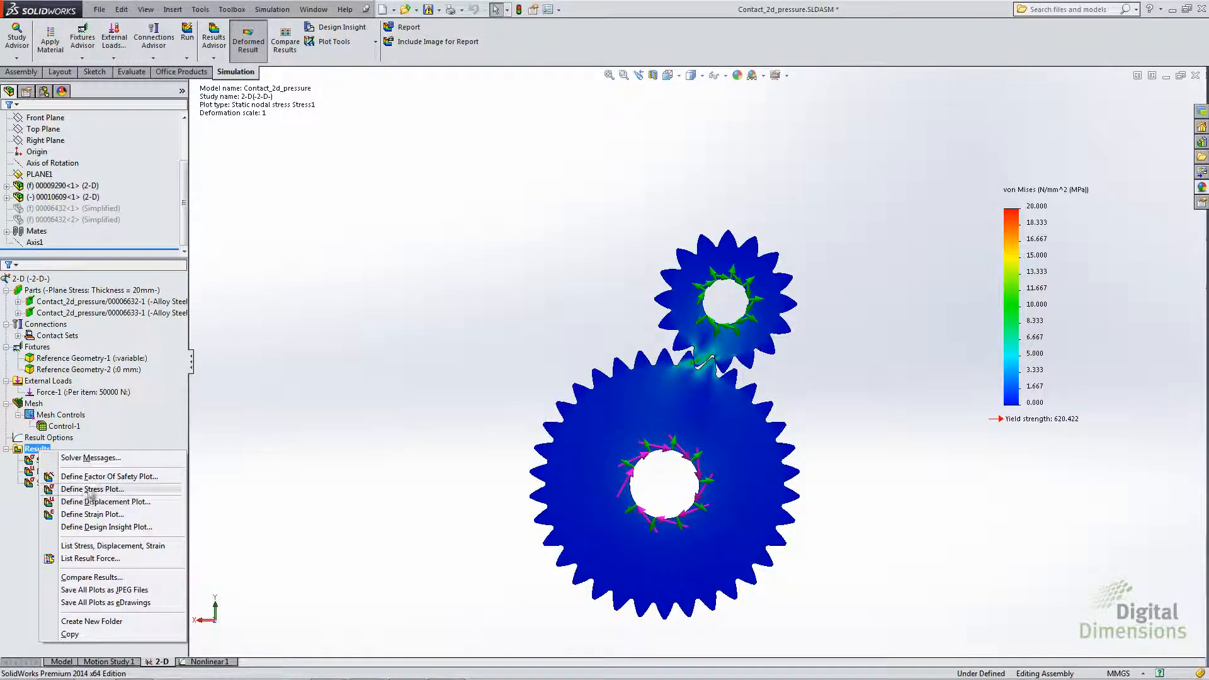
{"action": "left_click", "coordinate": [91, 490]}
{"action": "left_click", "coordinate": [88, 189]}
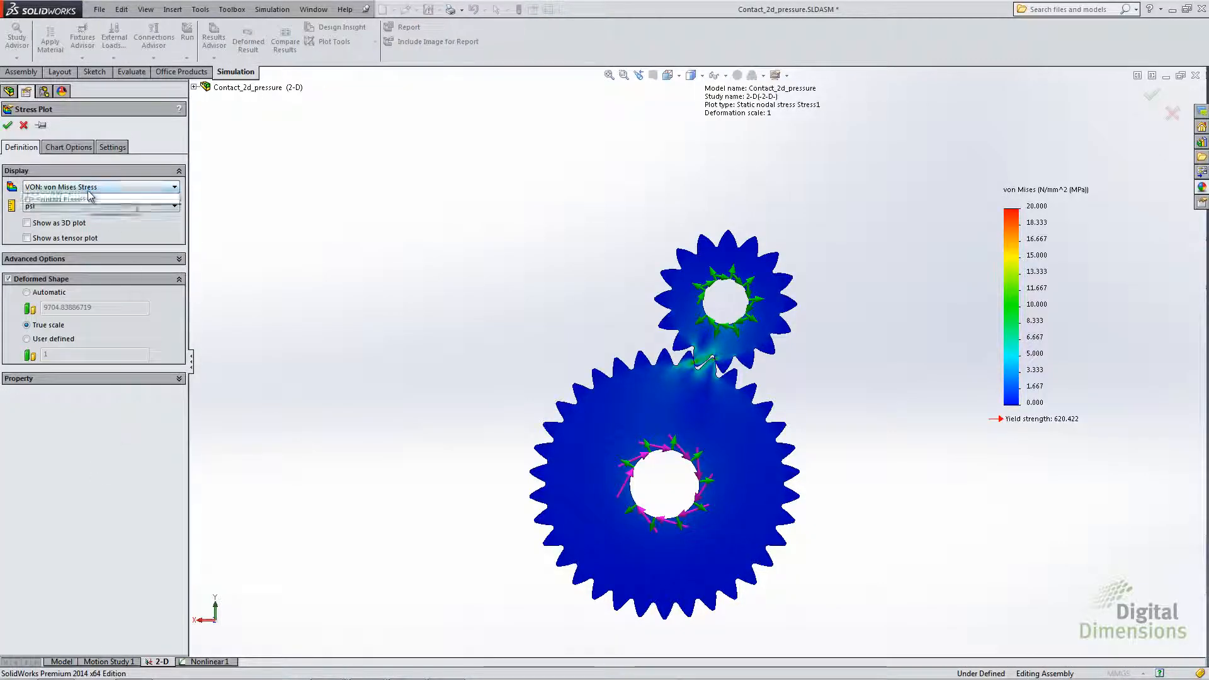
{"action": "left_click", "coordinate": [45, 301]}
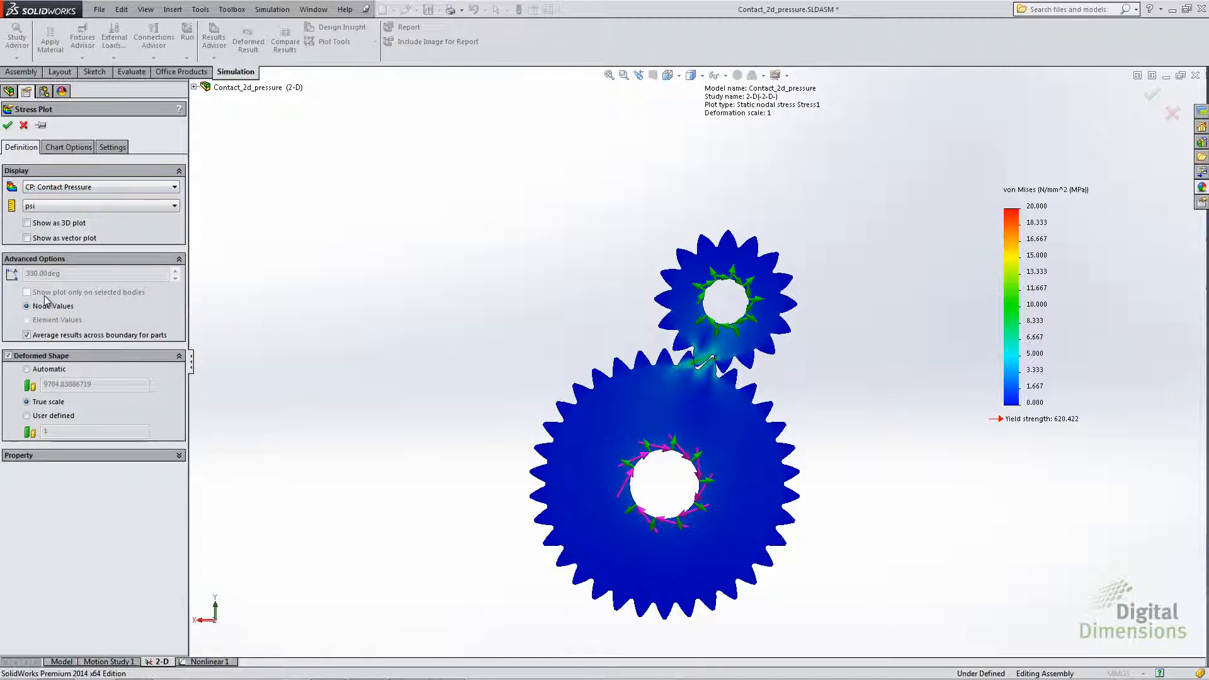
{"action": "left_click", "coordinate": [7, 124]}
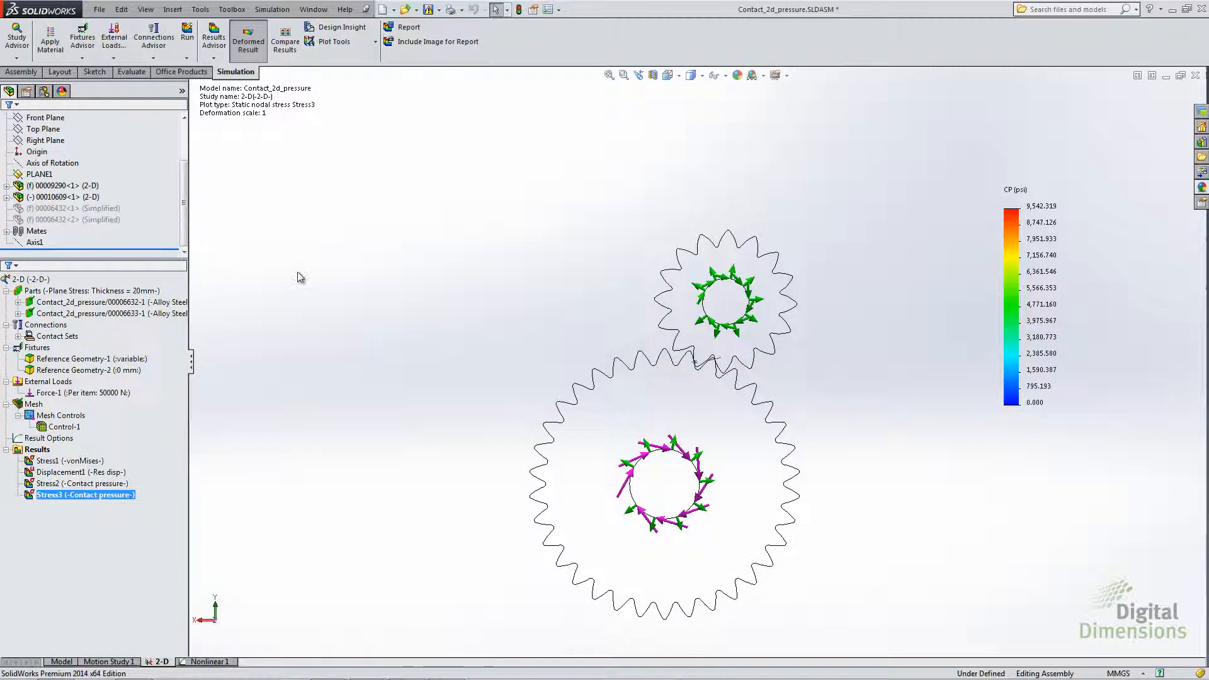
- Change the Stress3 contact pressure plot of the meshing gears from a vector plot to a 3D plot
{"action": "scroll", "coordinate": [686, 368], "scroll_direction": "down", "scroll_amount": 6}
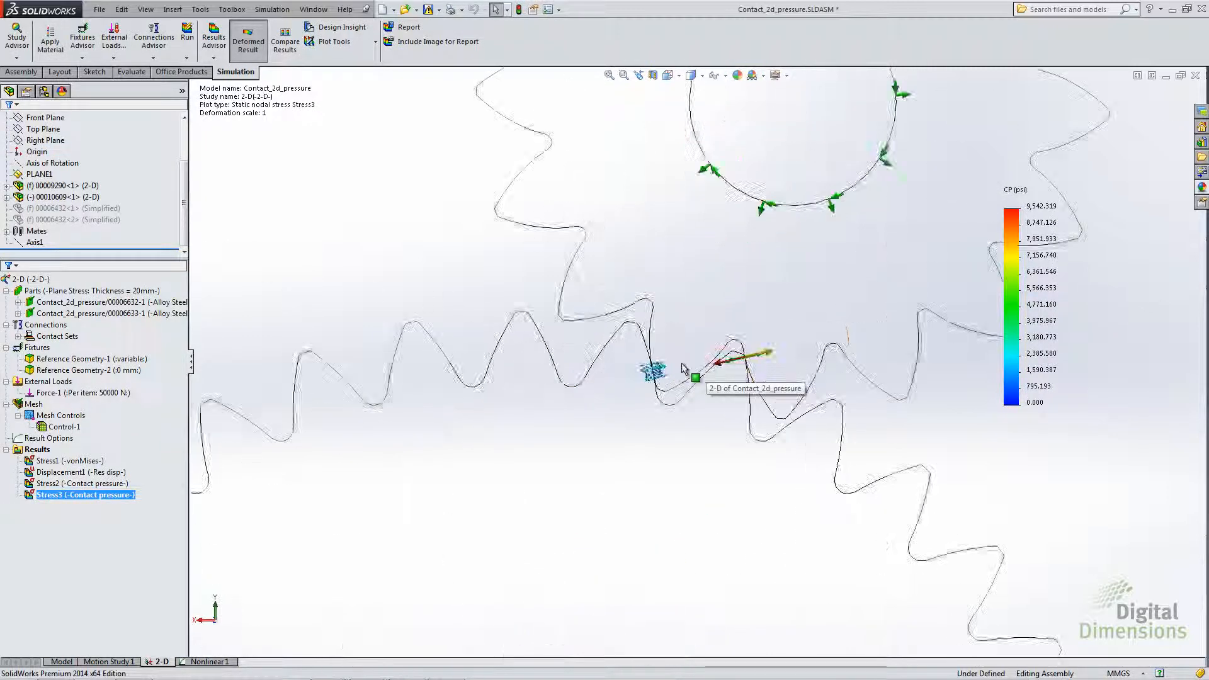
{"action": "scroll", "coordinate": [684, 369], "scroll_direction": "down", "scroll_amount": 5}
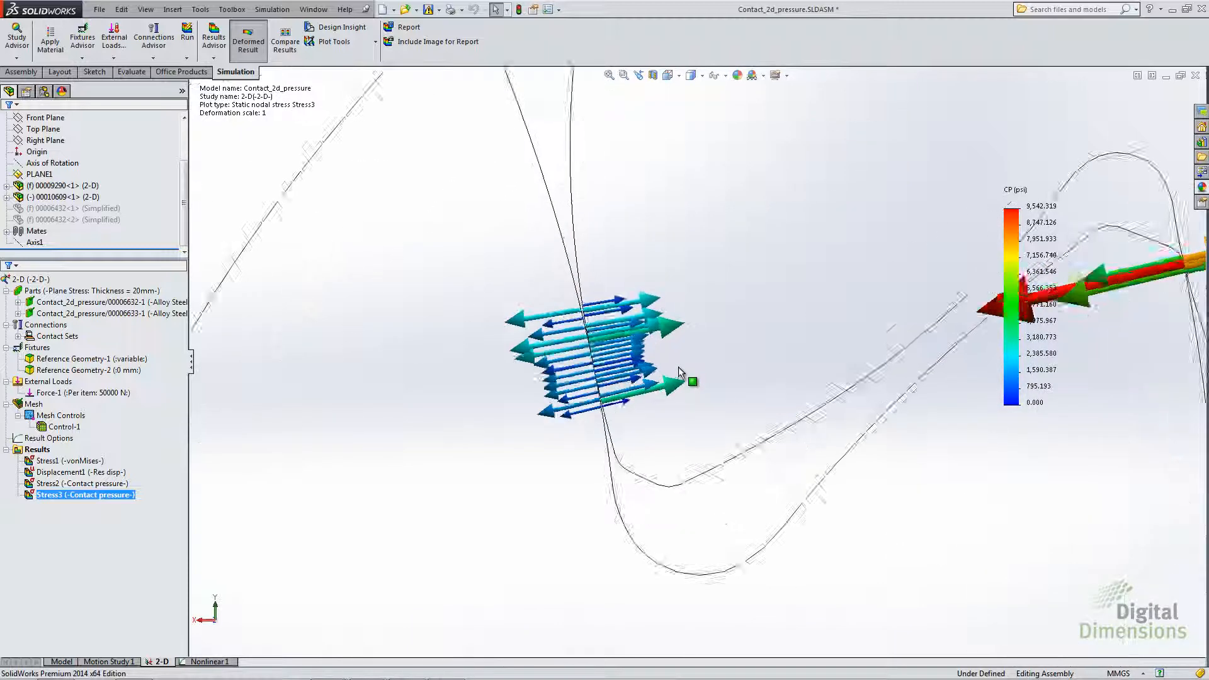
{"action": "scroll", "coordinate": [680, 371], "scroll_direction": "down", "scroll_amount": 2}
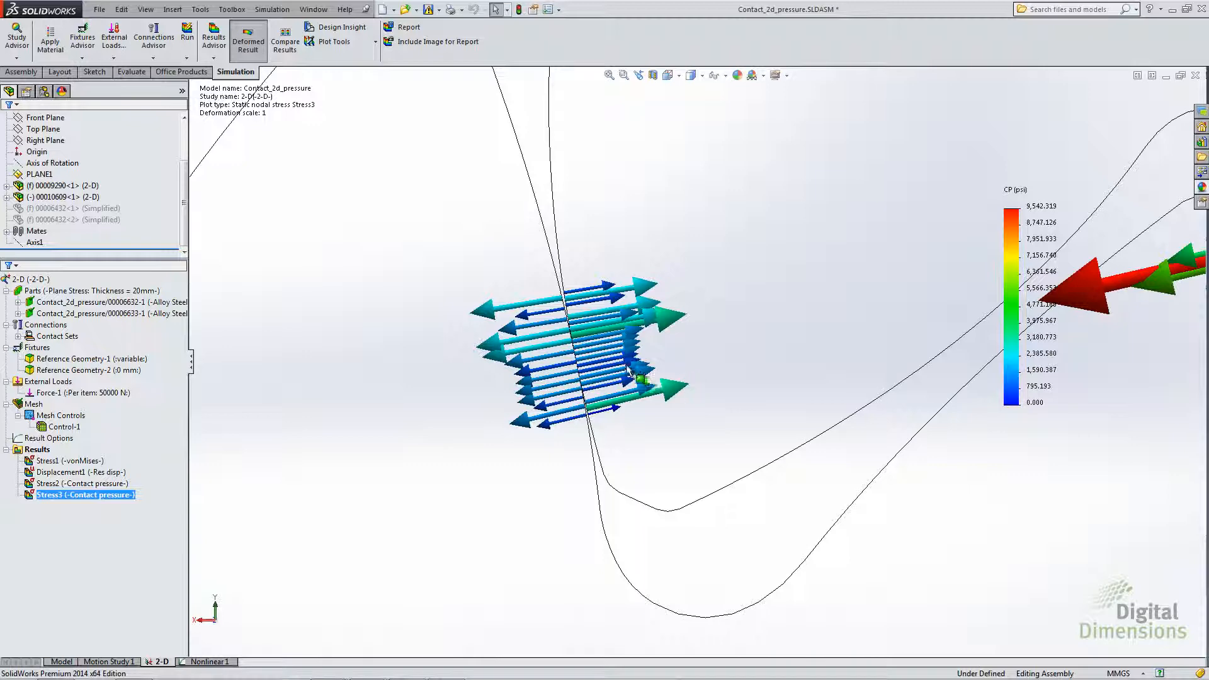
{"action": "scroll", "coordinate": [684, 370], "scroll_direction": "up", "scroll_amount": 10}
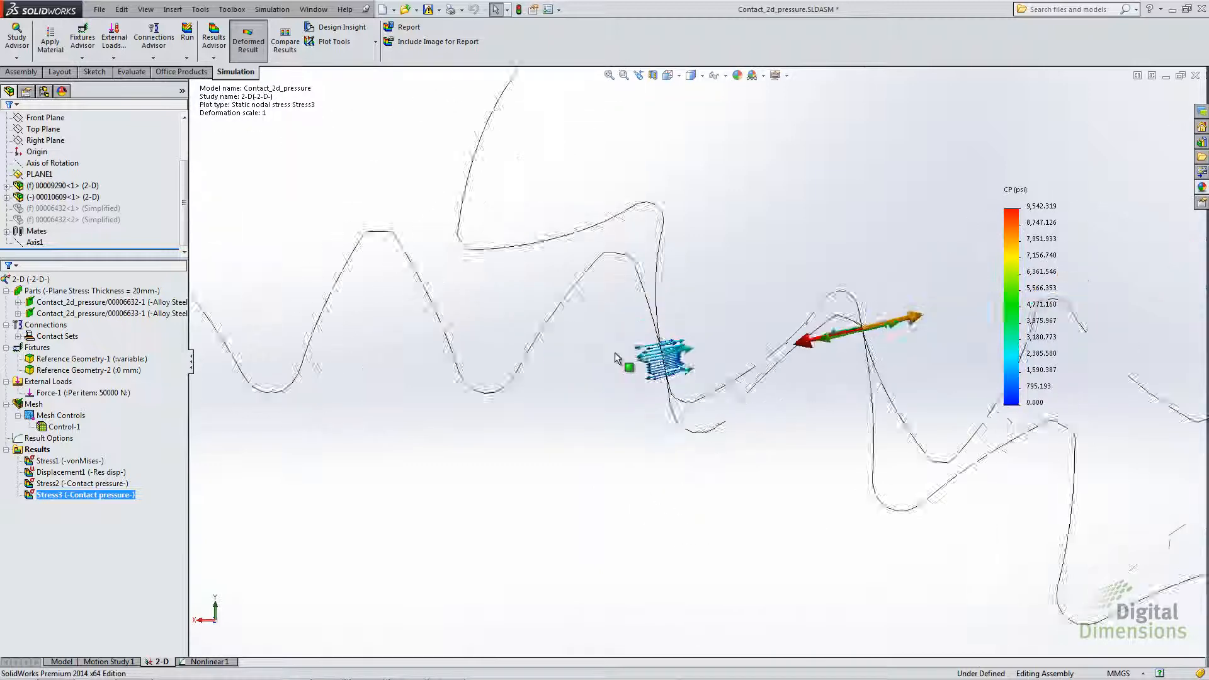
{"action": "right_click", "coordinate": [87, 497]}
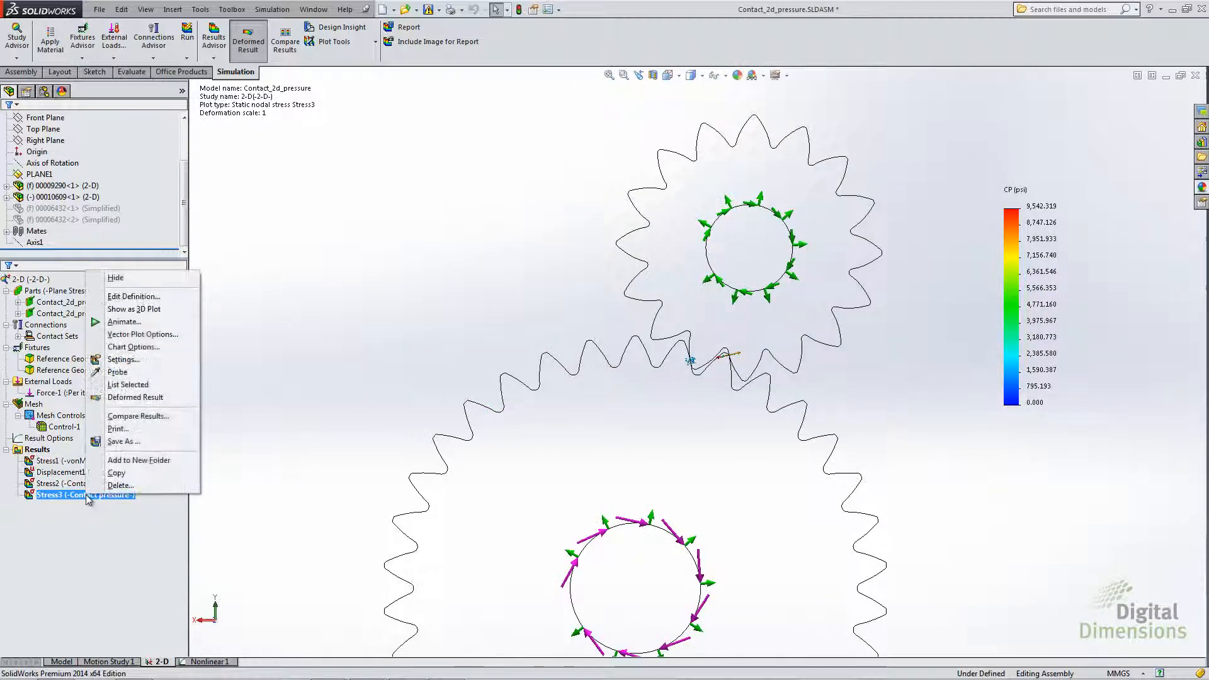
{"action": "left_click", "coordinate": [137, 304]}
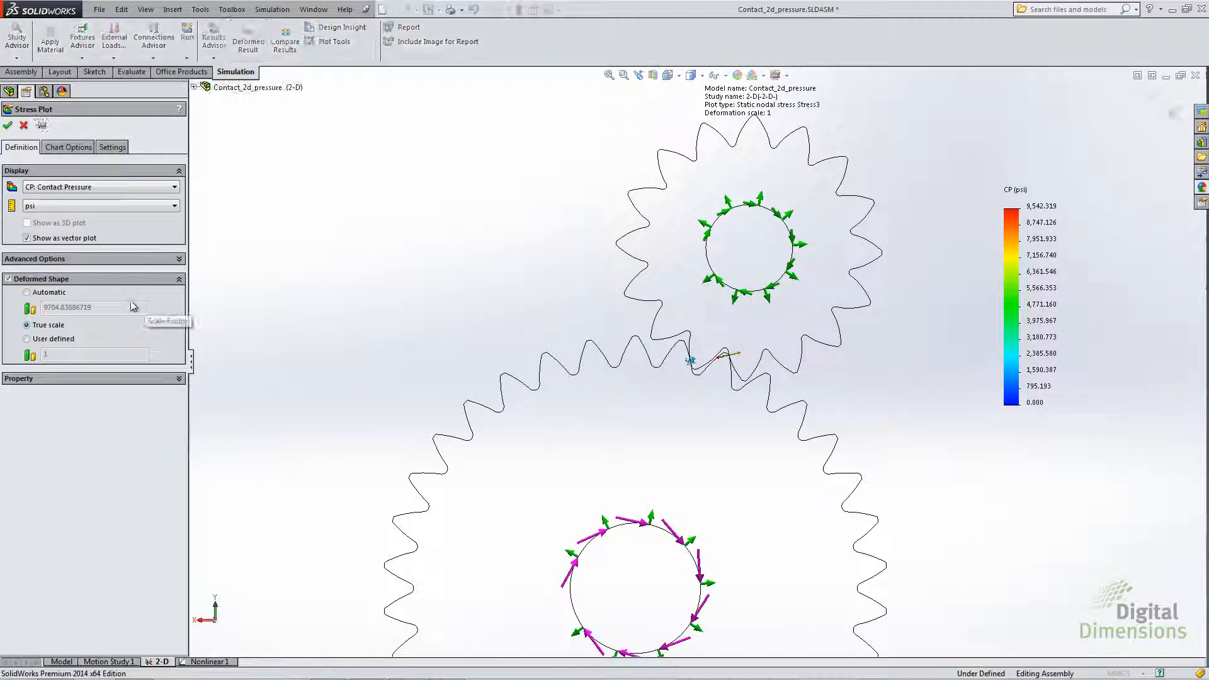
{"action": "left_click", "coordinate": [81, 259]}
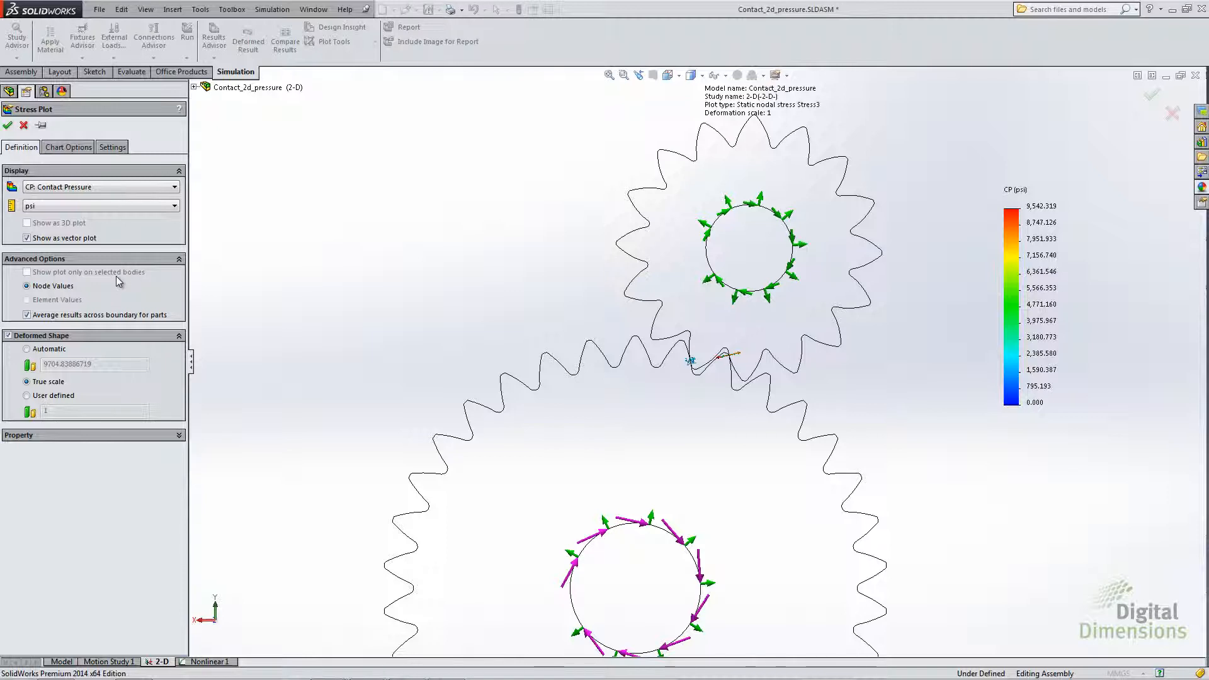
{"action": "left_click", "coordinate": [27, 238]}
{"action": "left_click", "coordinate": [27, 223]}
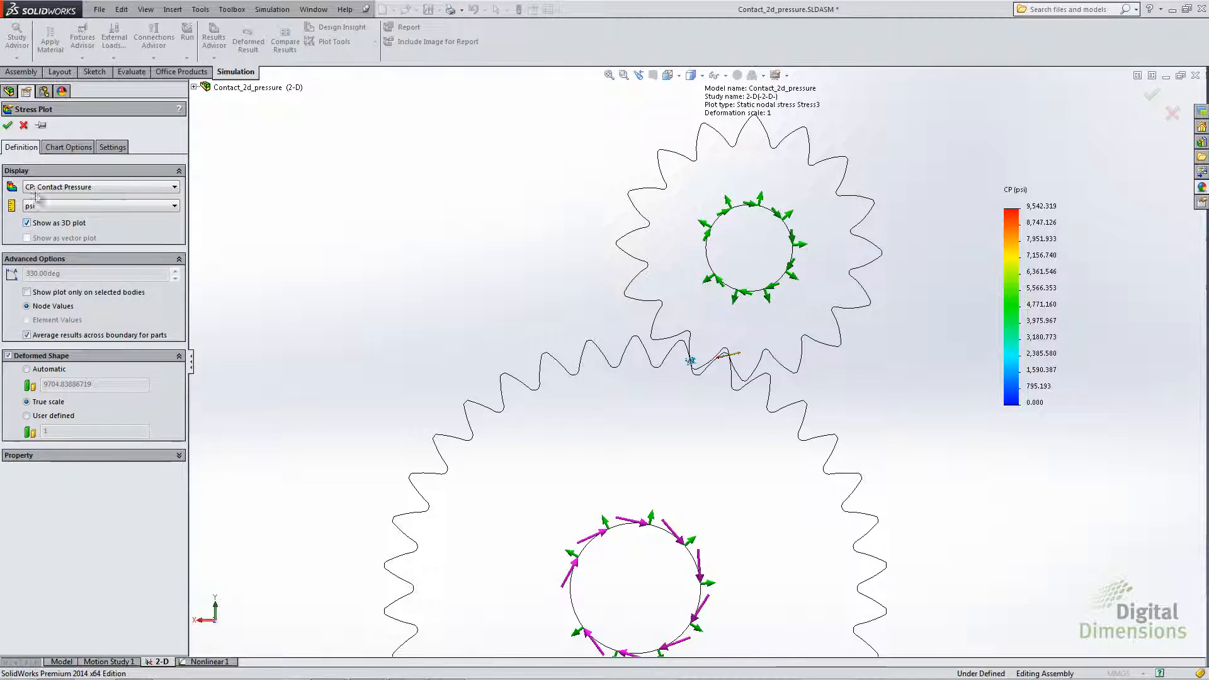
{"action": "left_click", "coordinate": [8, 125]}
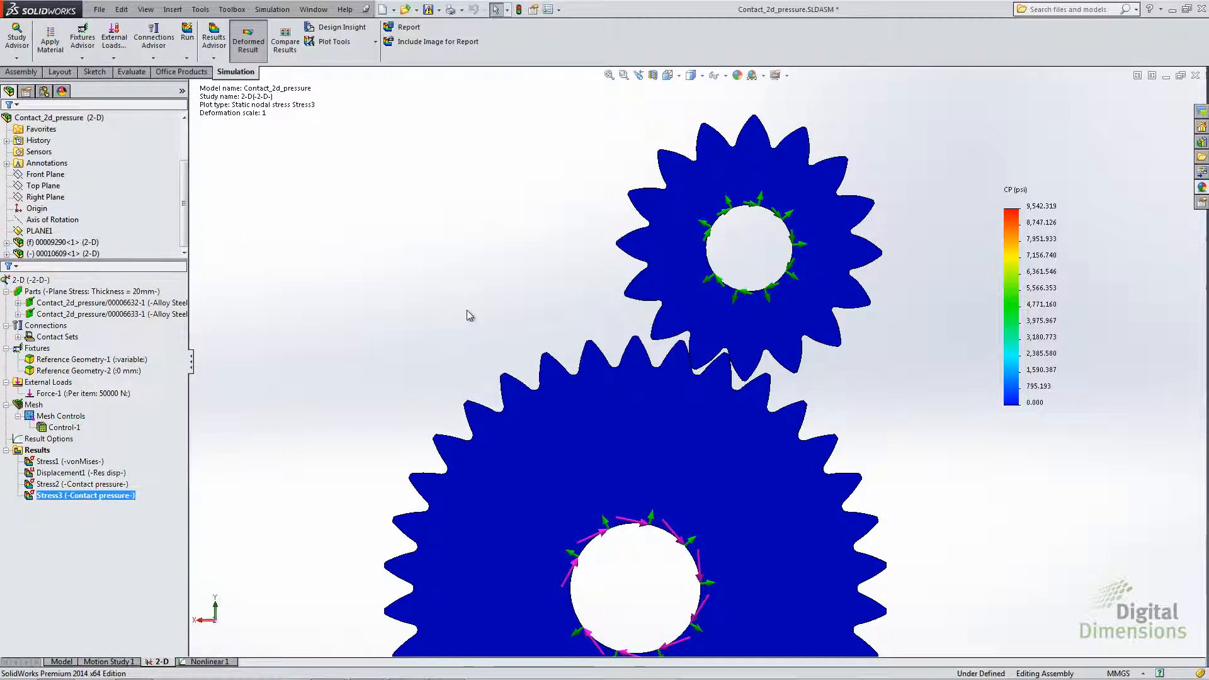
{"action": "scroll", "coordinate": [698, 353], "scroll_direction": "down", "scroll_amount": 10}
{"action": "scroll", "coordinate": [699, 353], "scroll_direction": "down", "scroll_amount": 8}
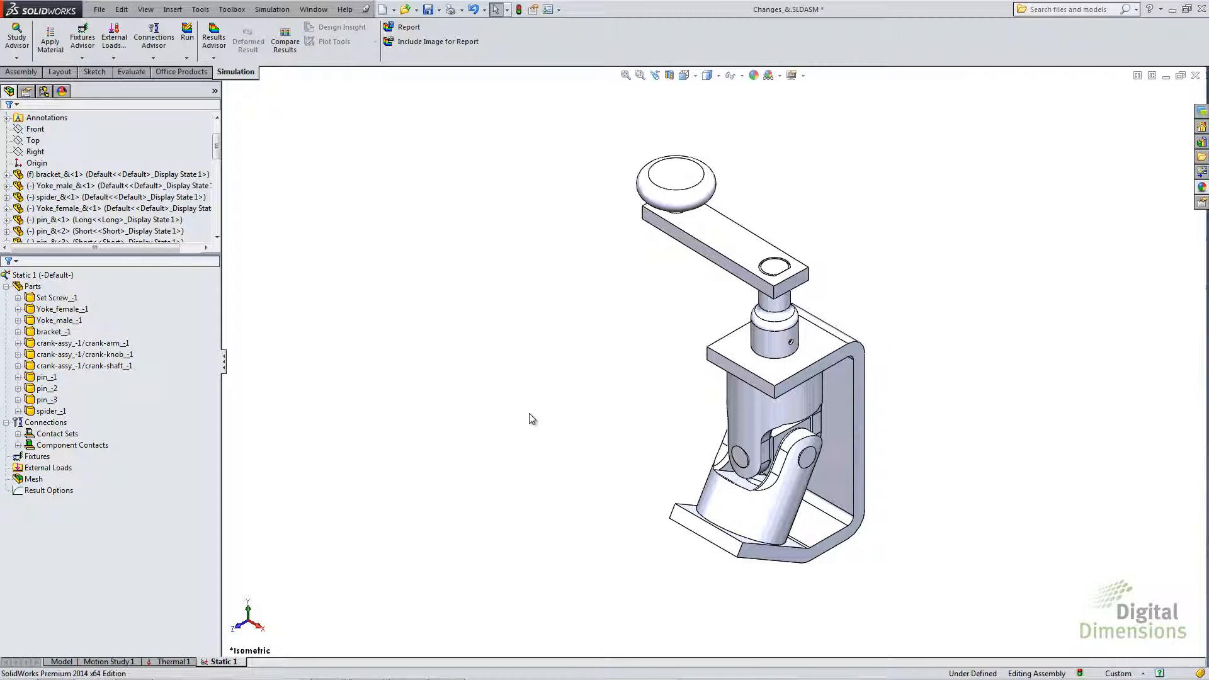
- Create a contact visualization plot for the whole Changes_& assembly in study Static 1 and calculate its contacts
{"action": "left_click", "coordinate": [50, 422]}
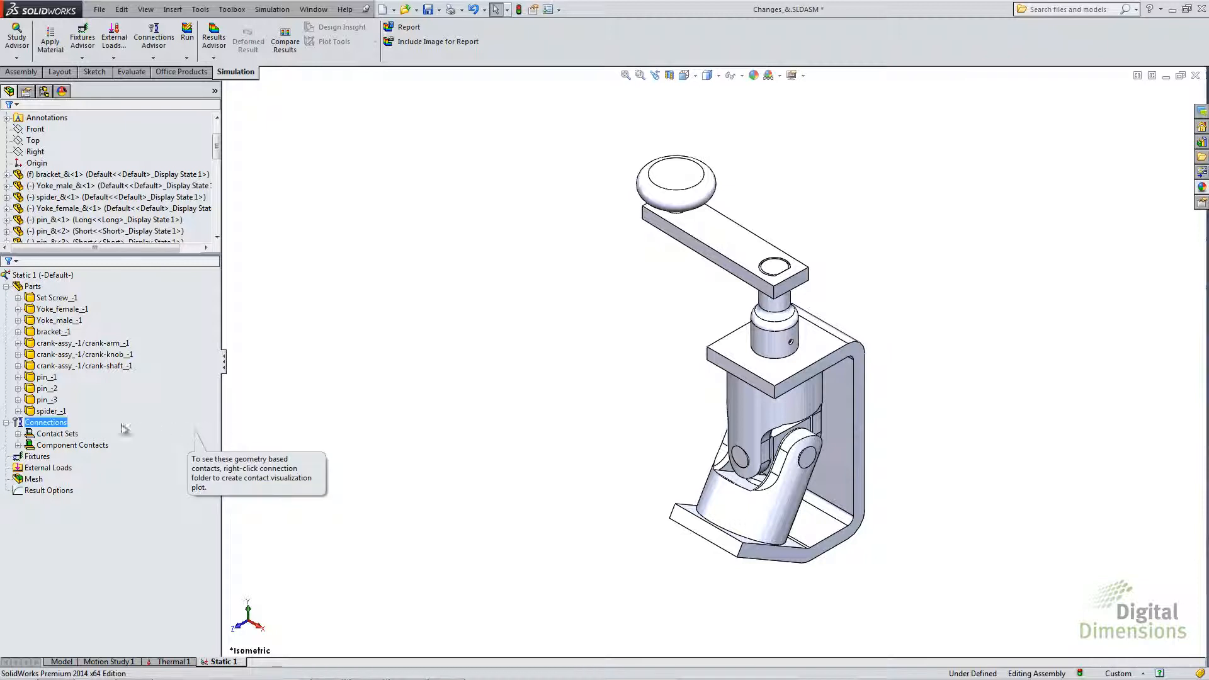
{"action": "right_click", "coordinate": [43, 425]}
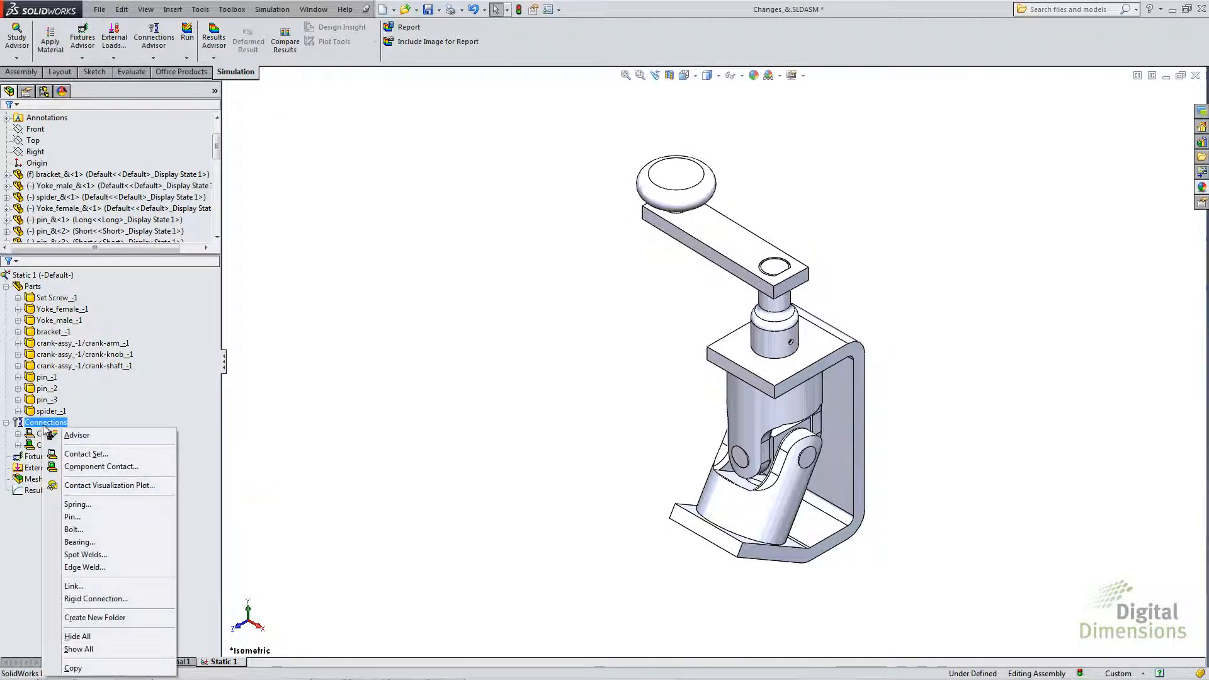
{"action": "left_click", "coordinate": [94, 487]}
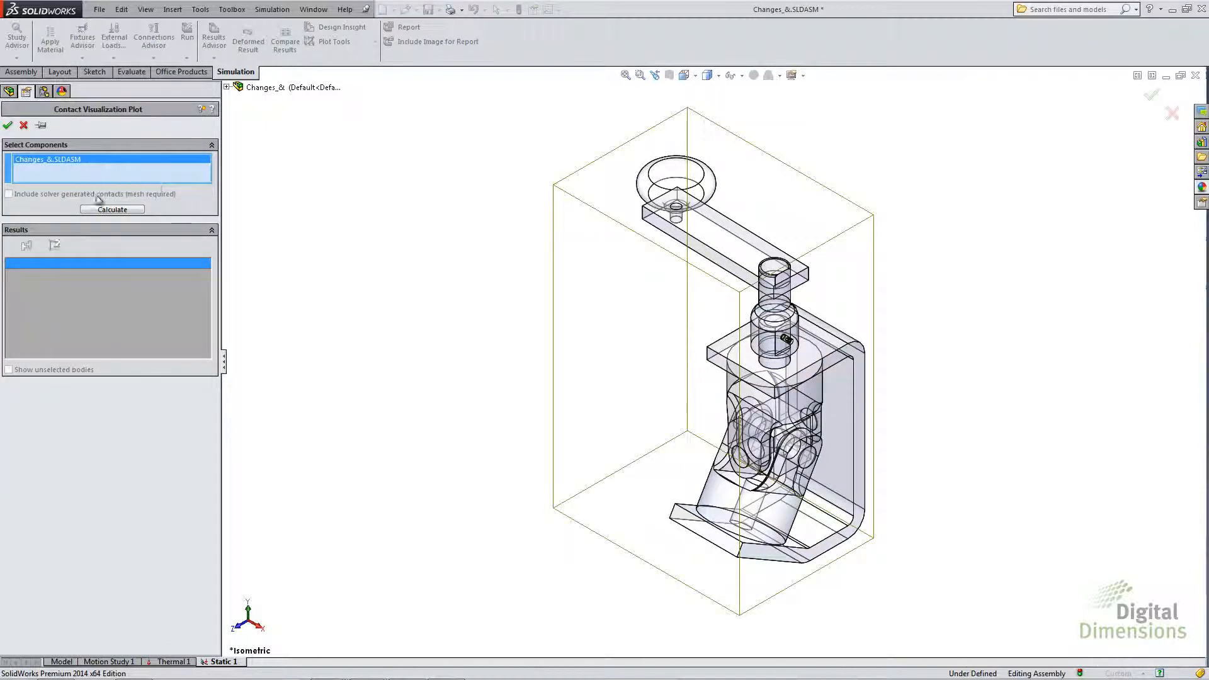
{"action": "left_click", "coordinate": [110, 210]}
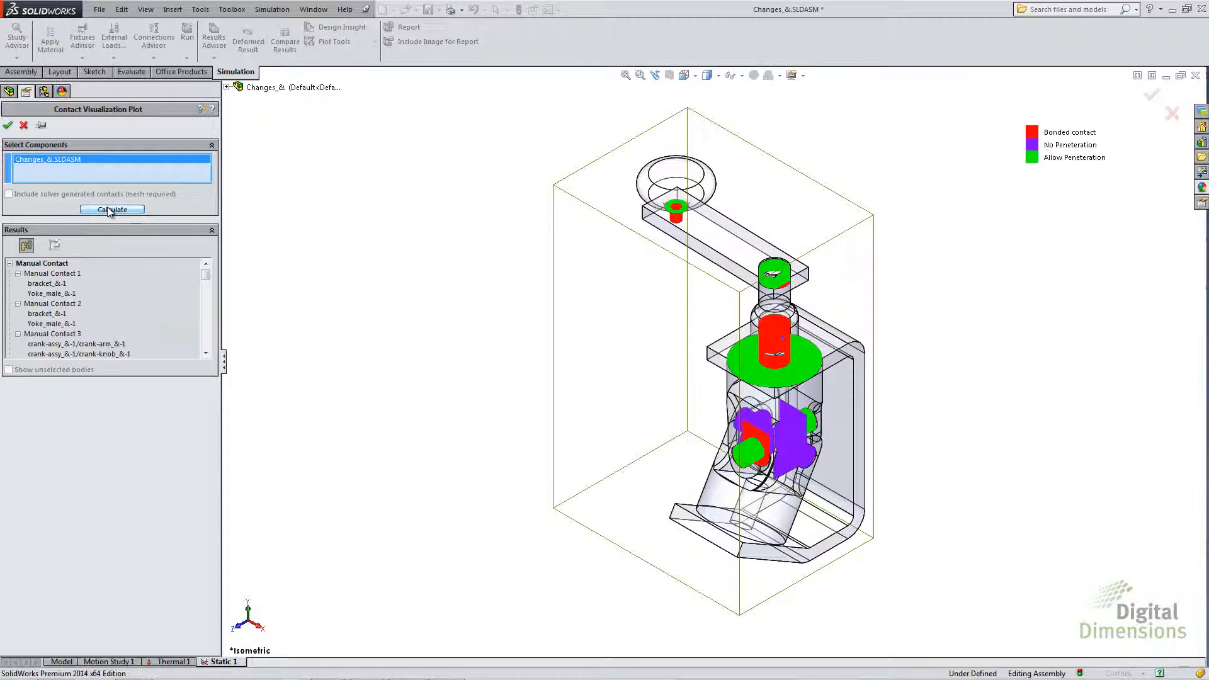
{"action": "middle_click_drag", "start_coordinate": [629, 387], "coordinate": [376, 343], "text": "ctrl"}
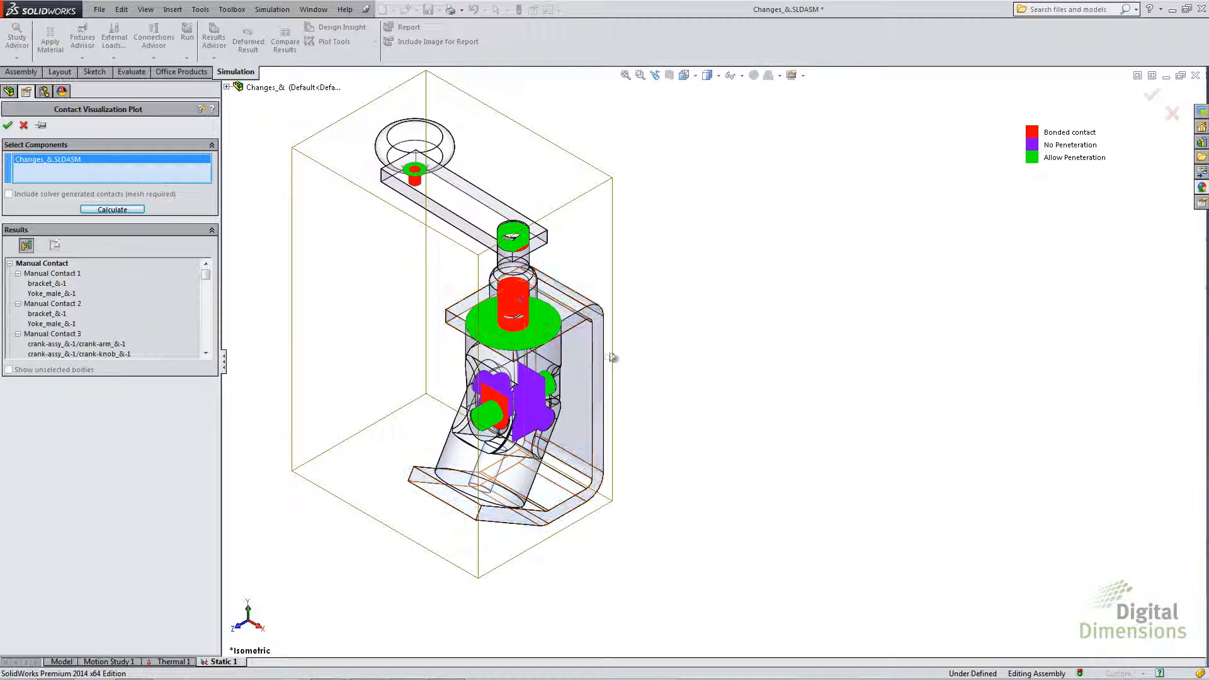
- Examine Manual Contacts 1, 2, 3, 7 and 6 individually in the contact visualization results
{"action": "left_click", "coordinate": [27, 246]}
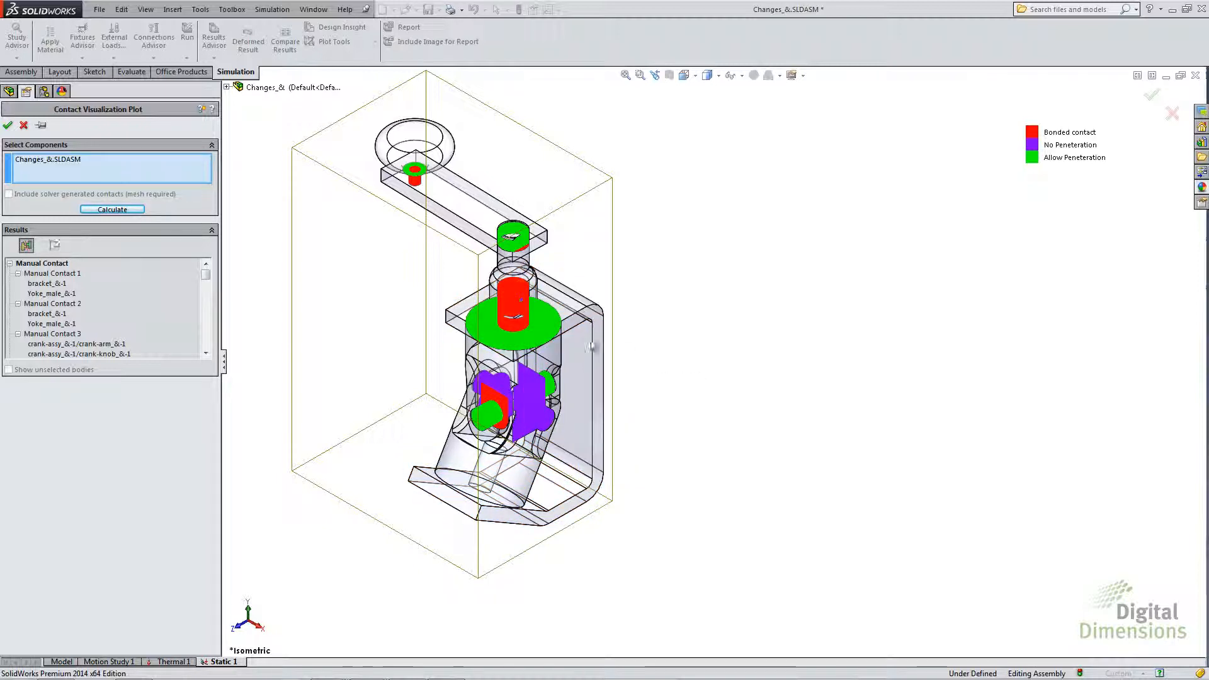
{"action": "left_click", "coordinate": [45, 284]}
{"action": "left_click", "coordinate": [40, 274]}
{"action": "left_click", "coordinate": [44, 302]}
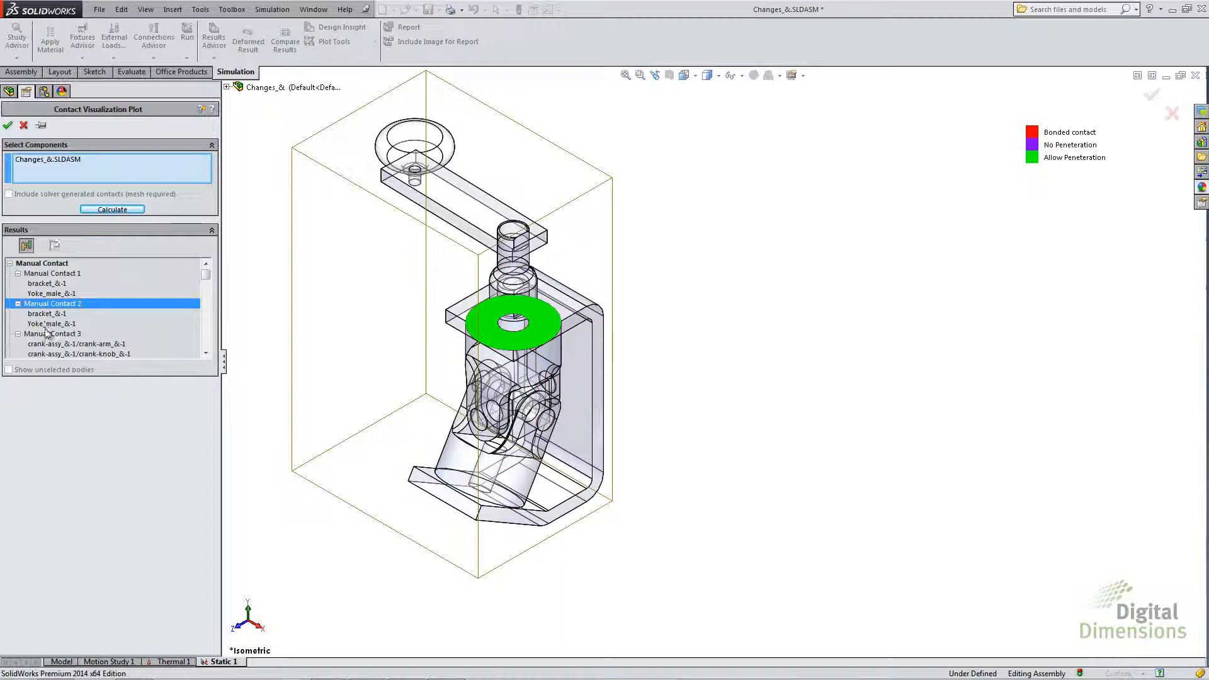
{"action": "left_click", "coordinate": [44, 334]}
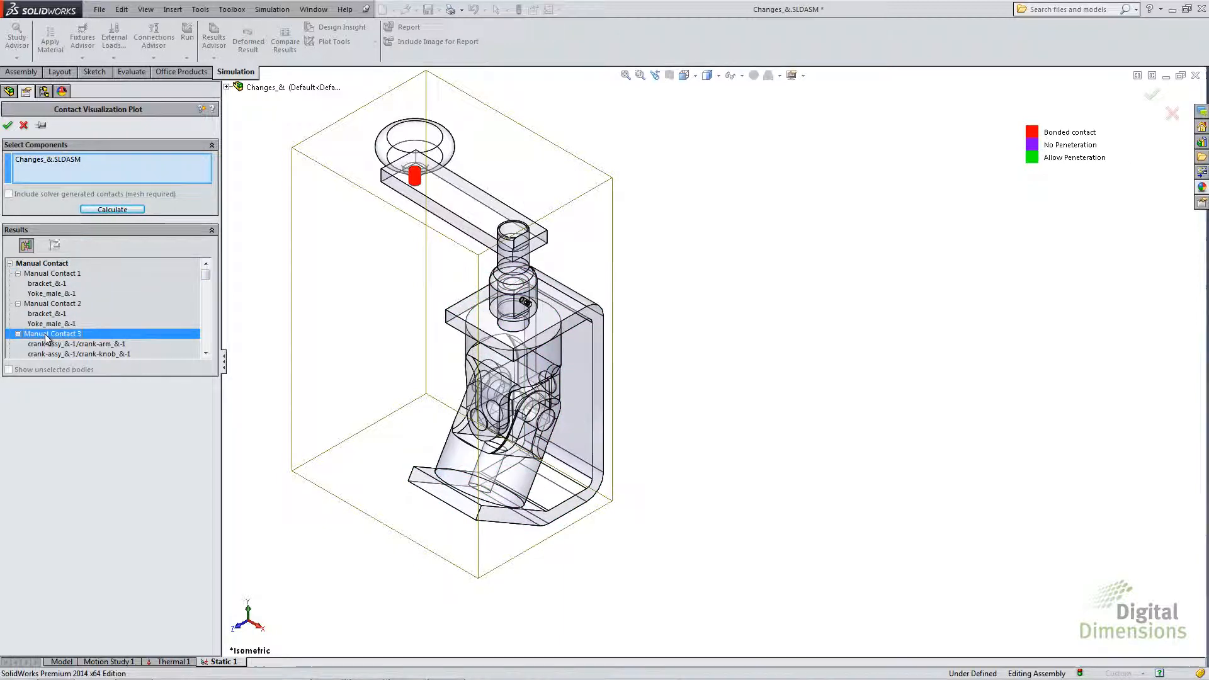
{"action": "left_click", "coordinate": [206, 353]}
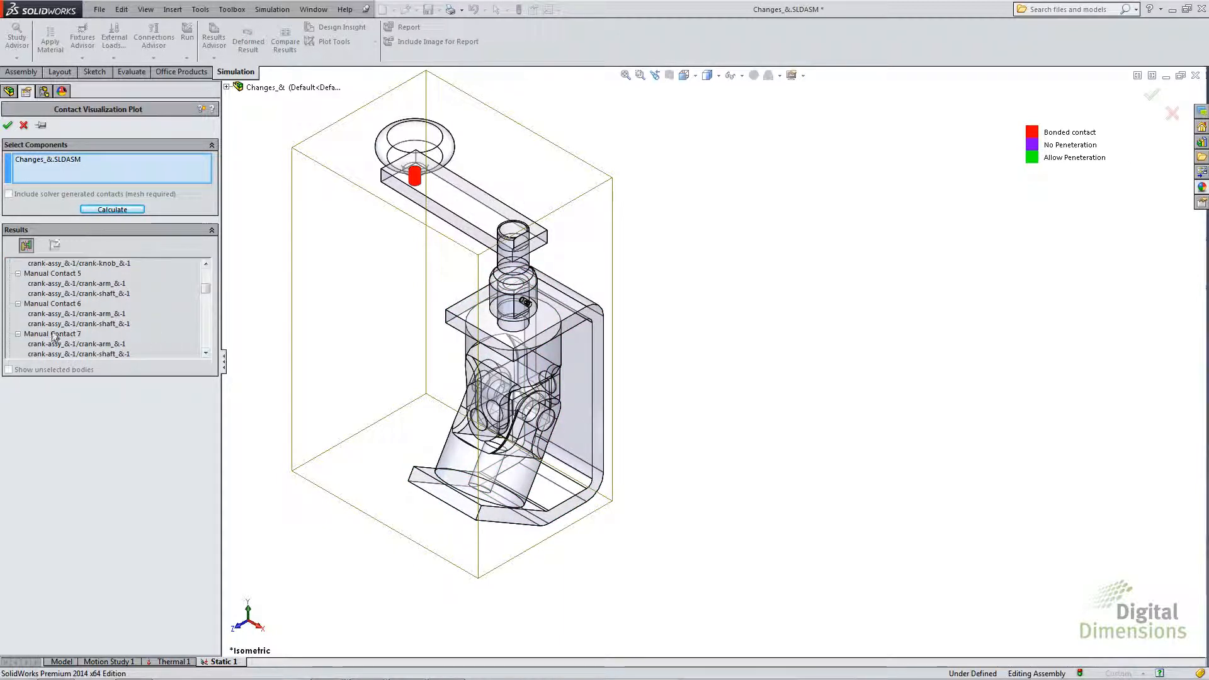
{"action": "left_click", "coordinate": [54, 334]}
{"action": "left_click", "coordinate": [47, 304]}
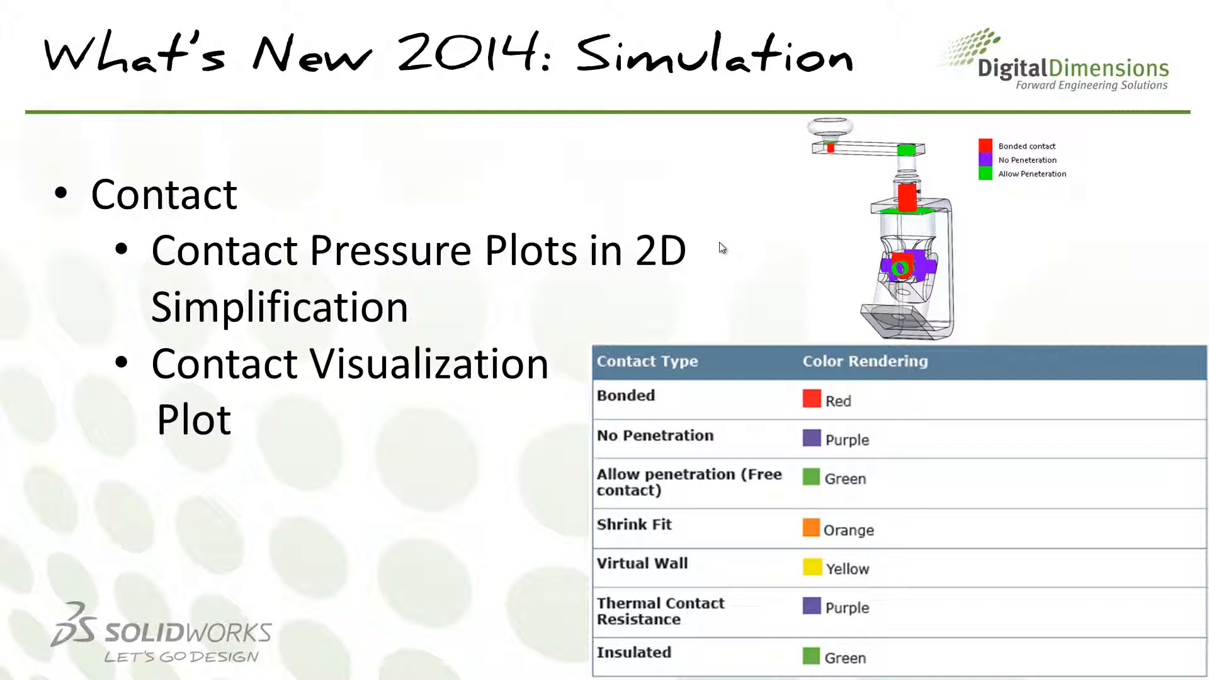
{"action": "left_click", "coordinate": [722, 248]}
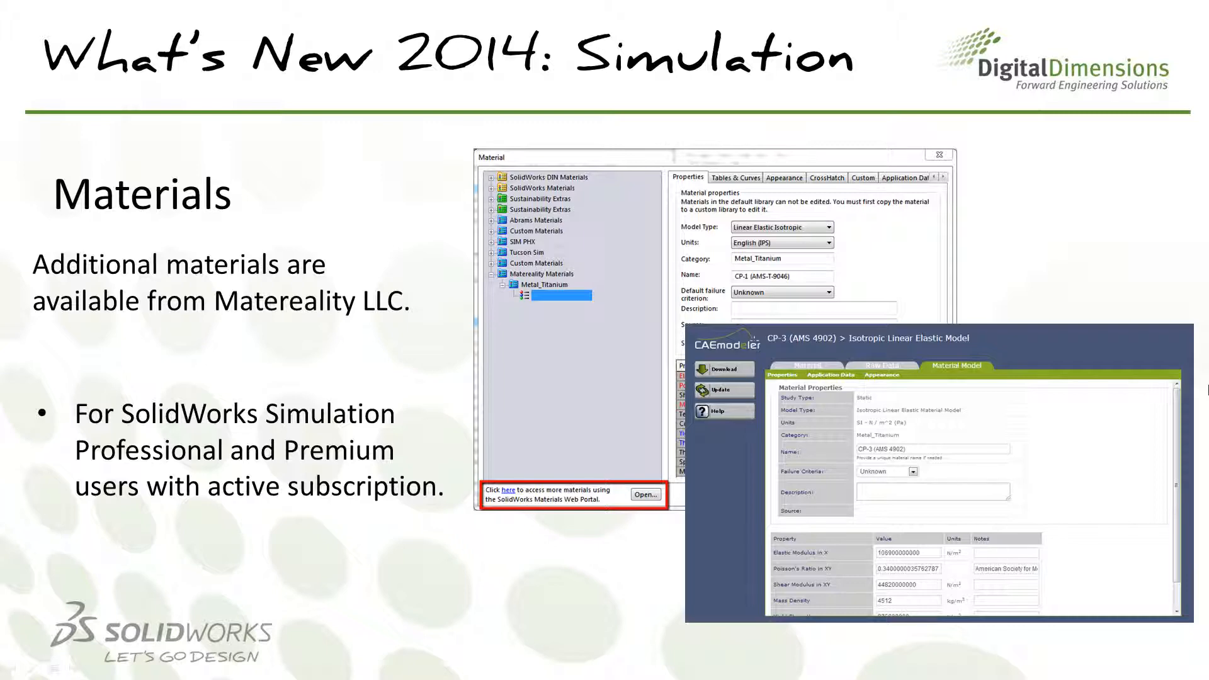
- Switch to SolidWorks and open the material library for all parts of study Static 1, down to the Matereality Materials entry
{"action": "key", "text": "alt+Tab"}
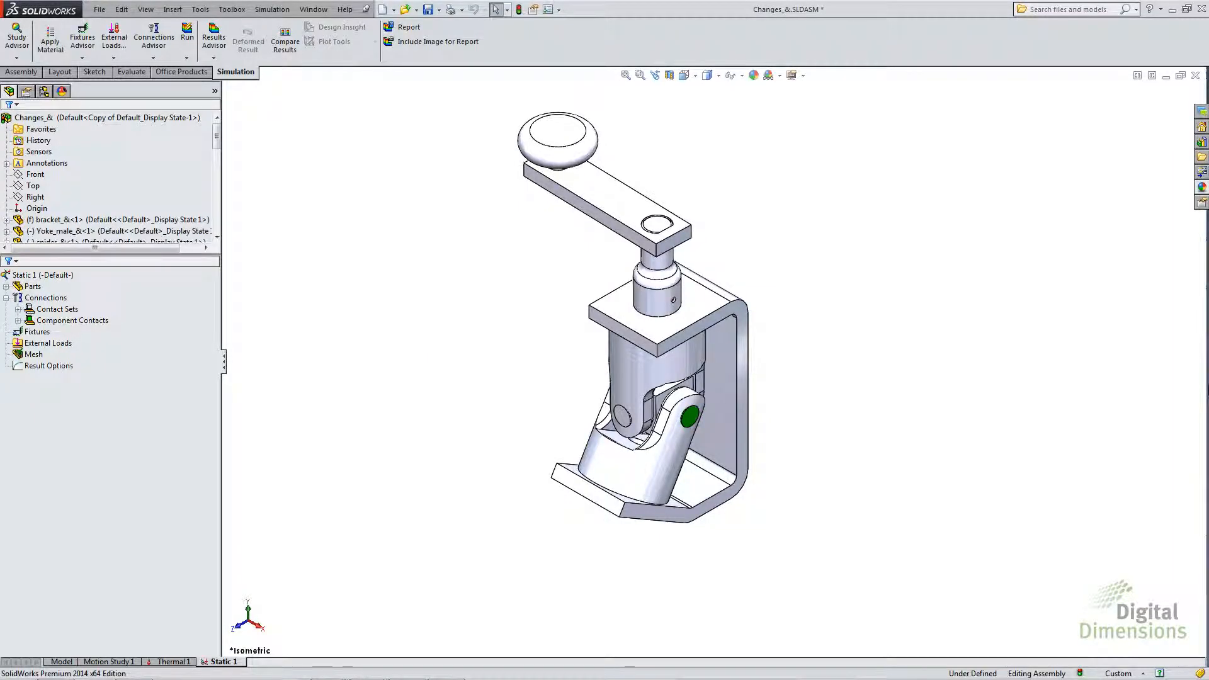
{"action": "left_click", "coordinate": [45, 297]}
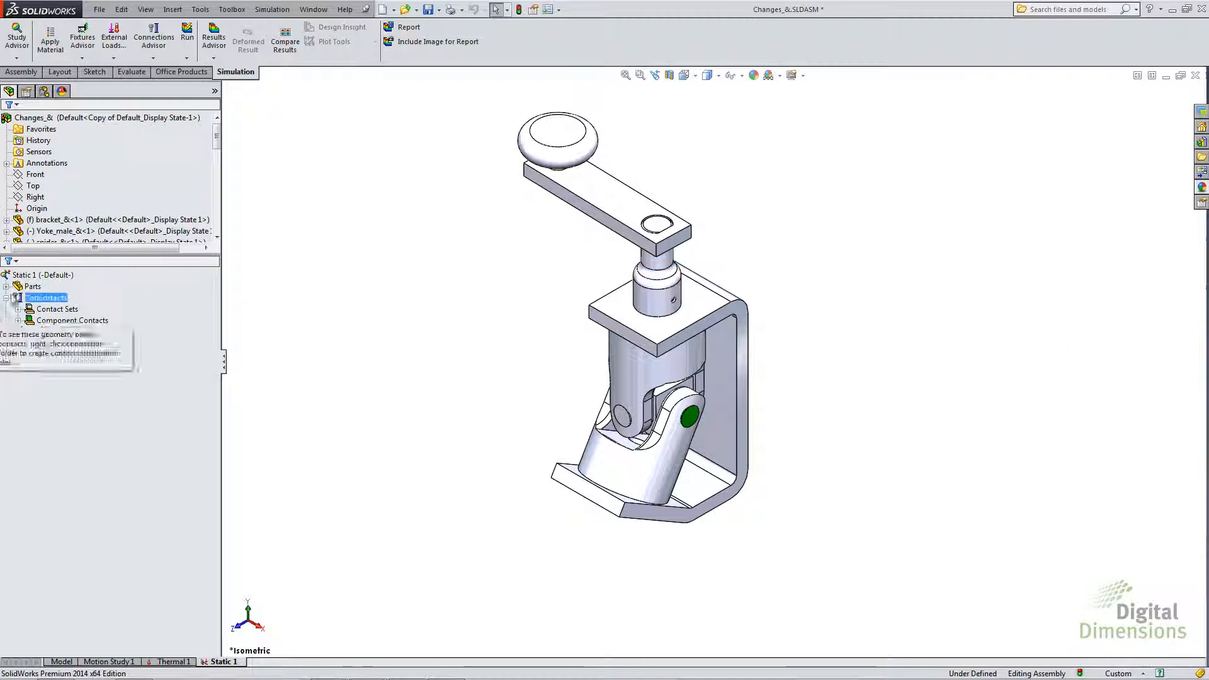
{"action": "right_click", "coordinate": [19, 287]}
{"action": "left_click", "coordinate": [42, 294]}
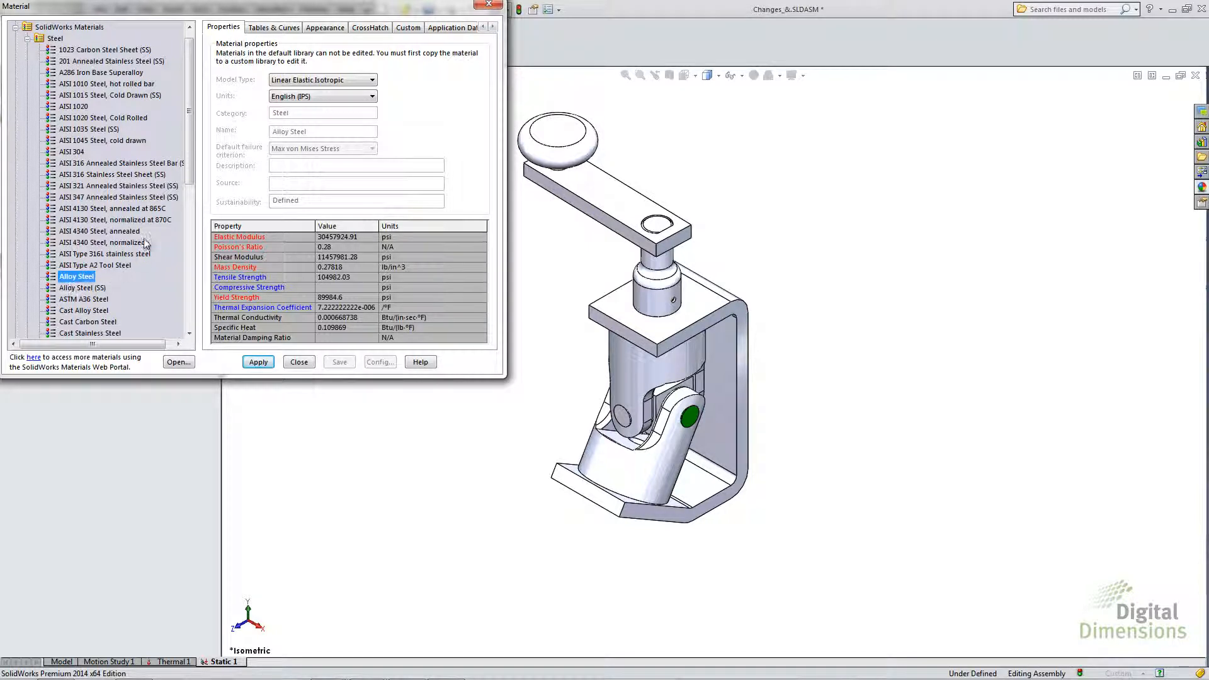
{"action": "left_click_drag", "start_coordinate": [189, 172], "coordinate": [181, 326]}
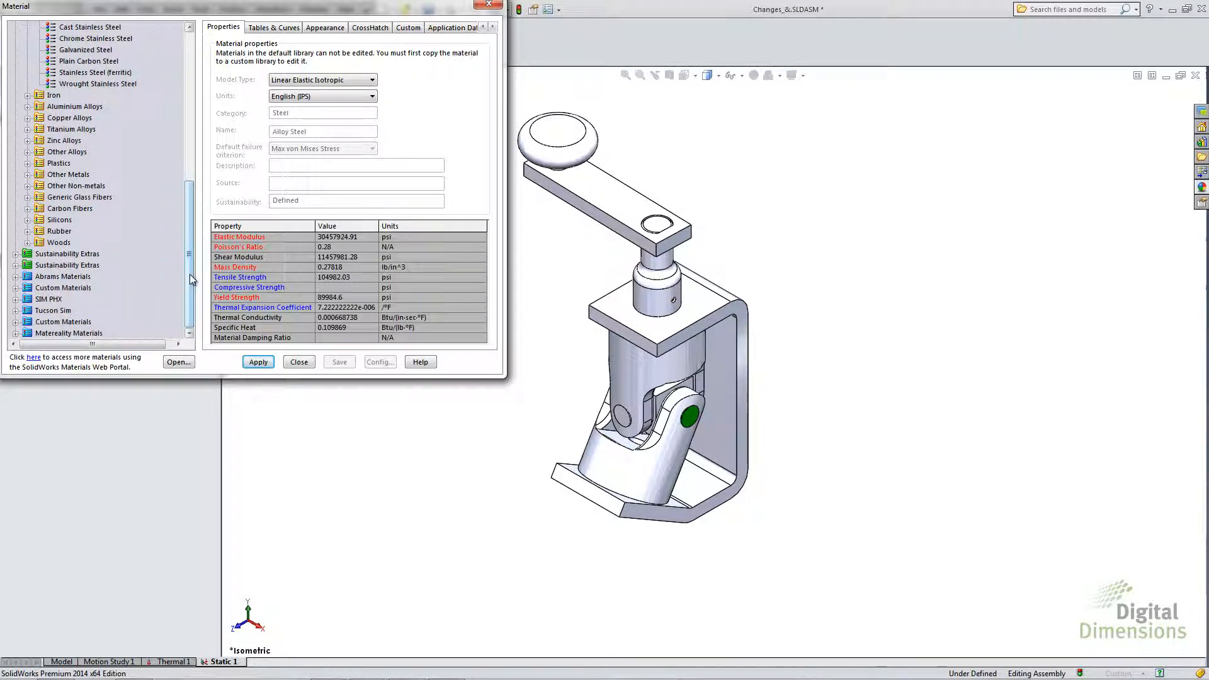
- Open the SolidWorks Materials Web Portal, accepting its terms, and keep the Static study with the Linear Elastic Isotropic material model
{"action": "left_click", "coordinate": [33, 358]}
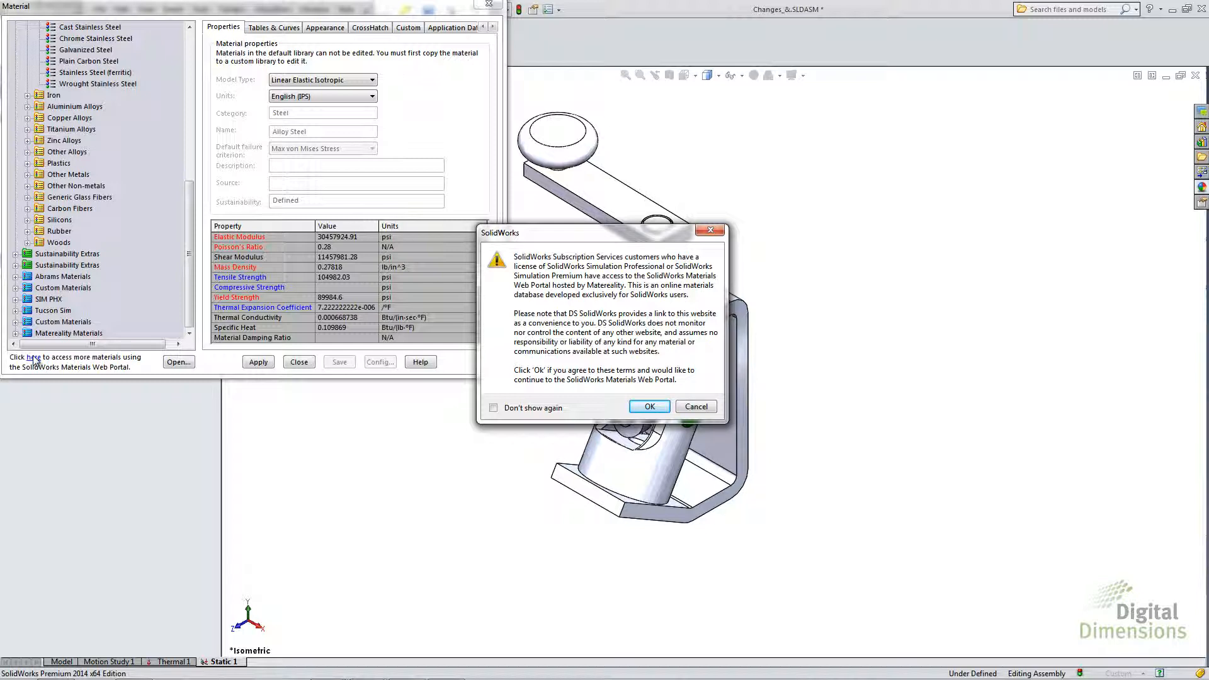
{"action": "left_click", "coordinate": [655, 406]}
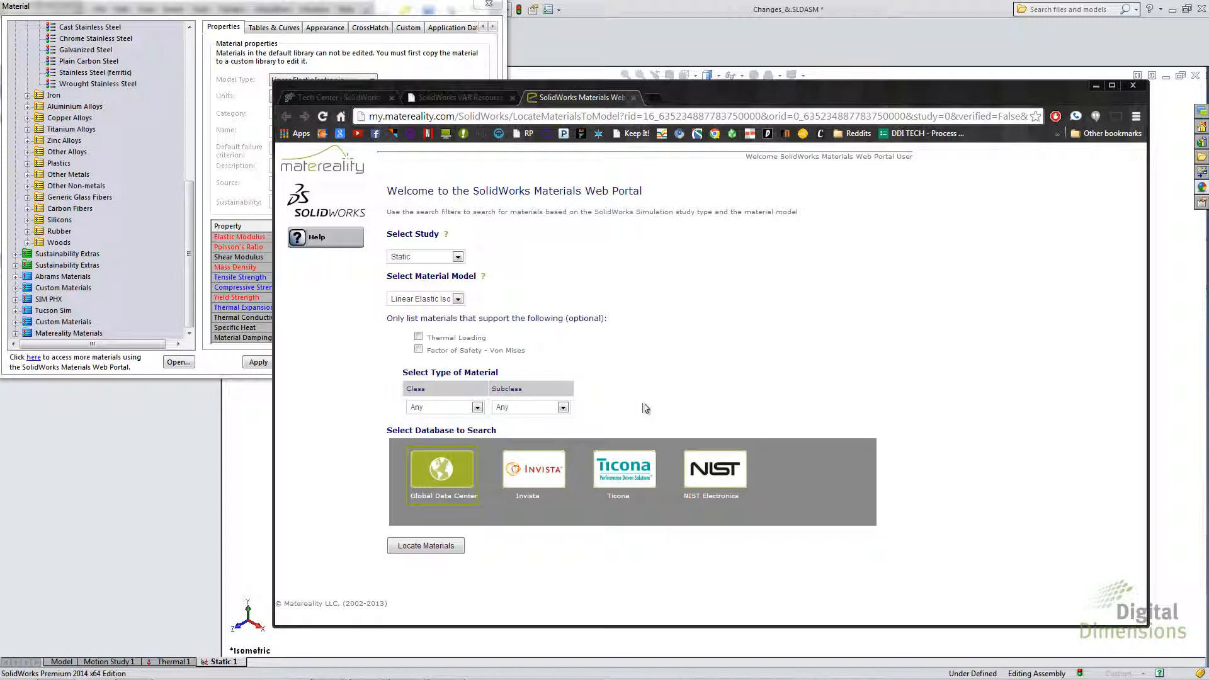
{"action": "left_click", "coordinate": [458, 256]}
{"action": "left_click", "coordinate": [421, 278]}
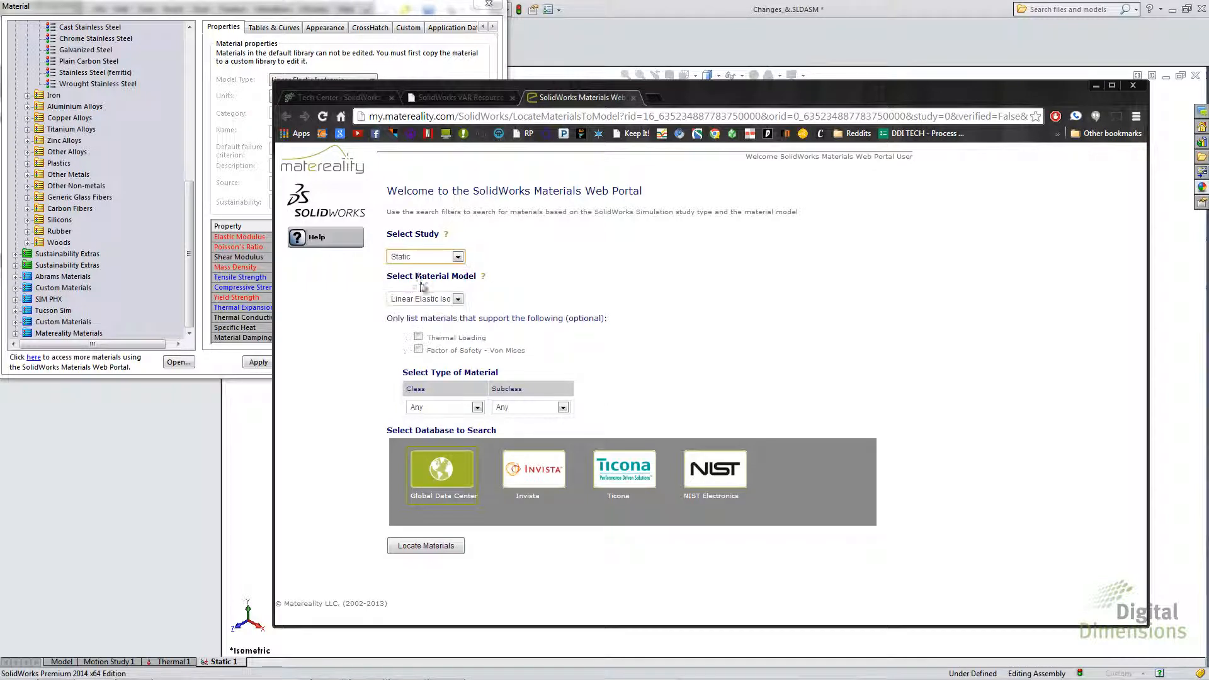
{"action": "left_click", "coordinate": [458, 300]}
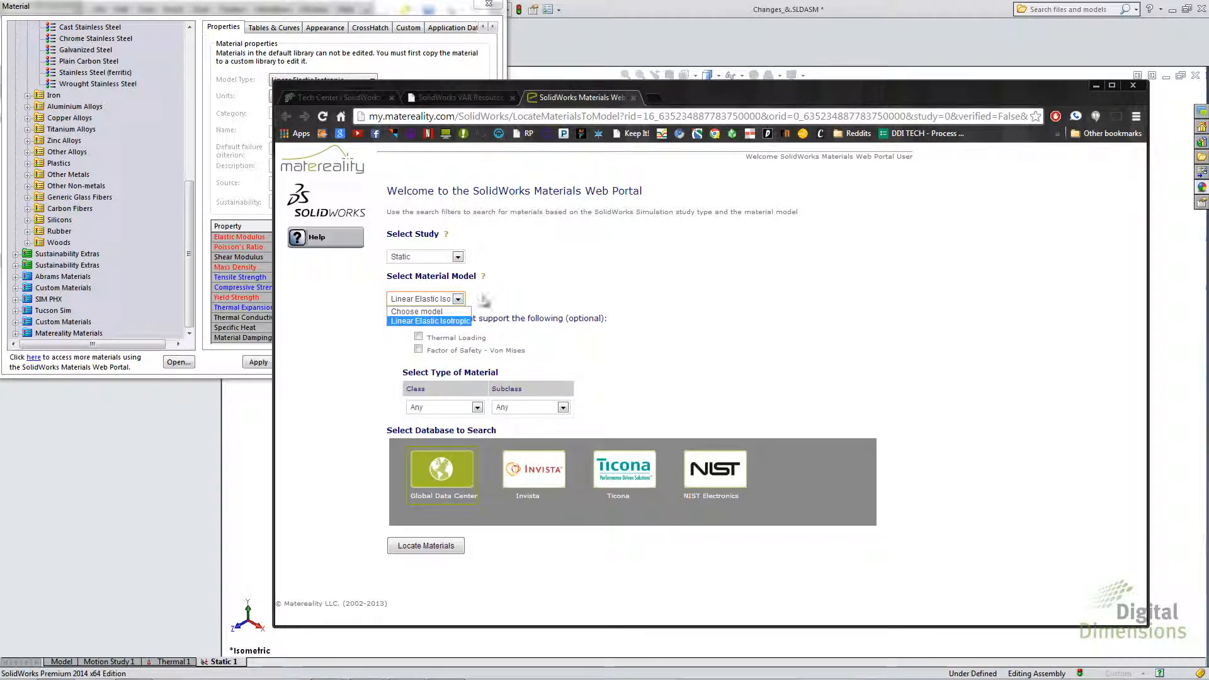
{"action": "left_click", "coordinate": [519, 292]}
- Search the Global Data Center for materials of class Metal and subclass Titanium
{"action": "left_click", "coordinate": [476, 408]}
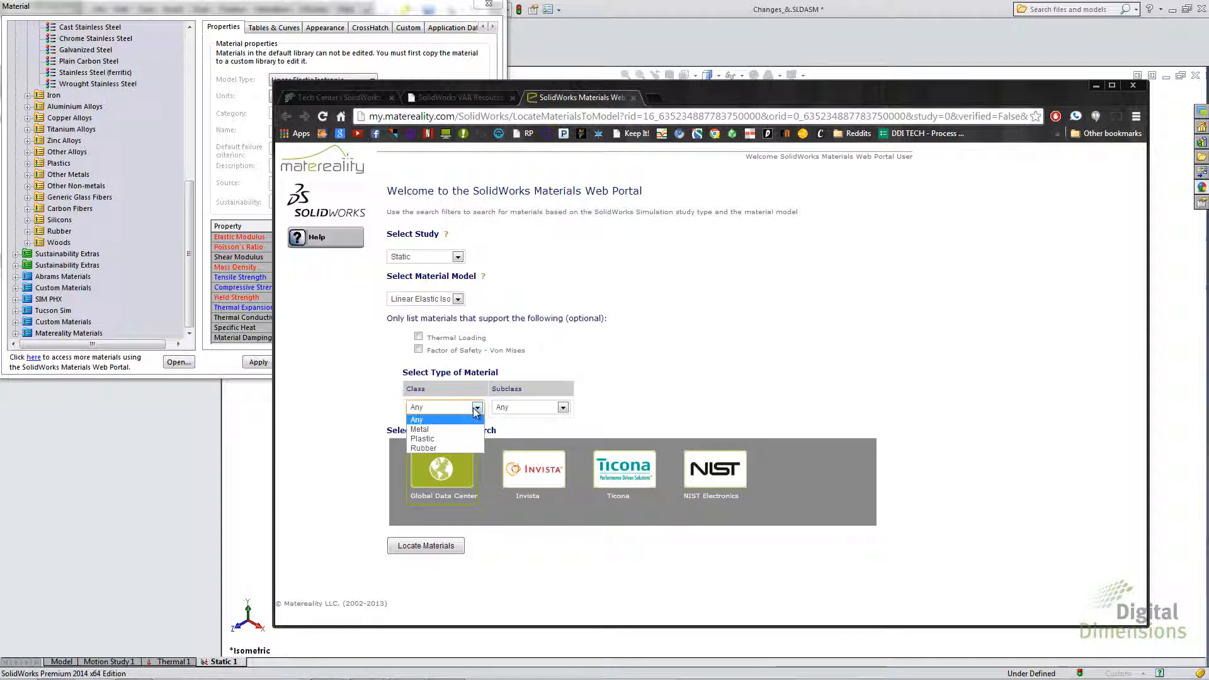
{"action": "left_click", "coordinate": [437, 428]}
{"action": "left_click", "coordinate": [511, 407]}
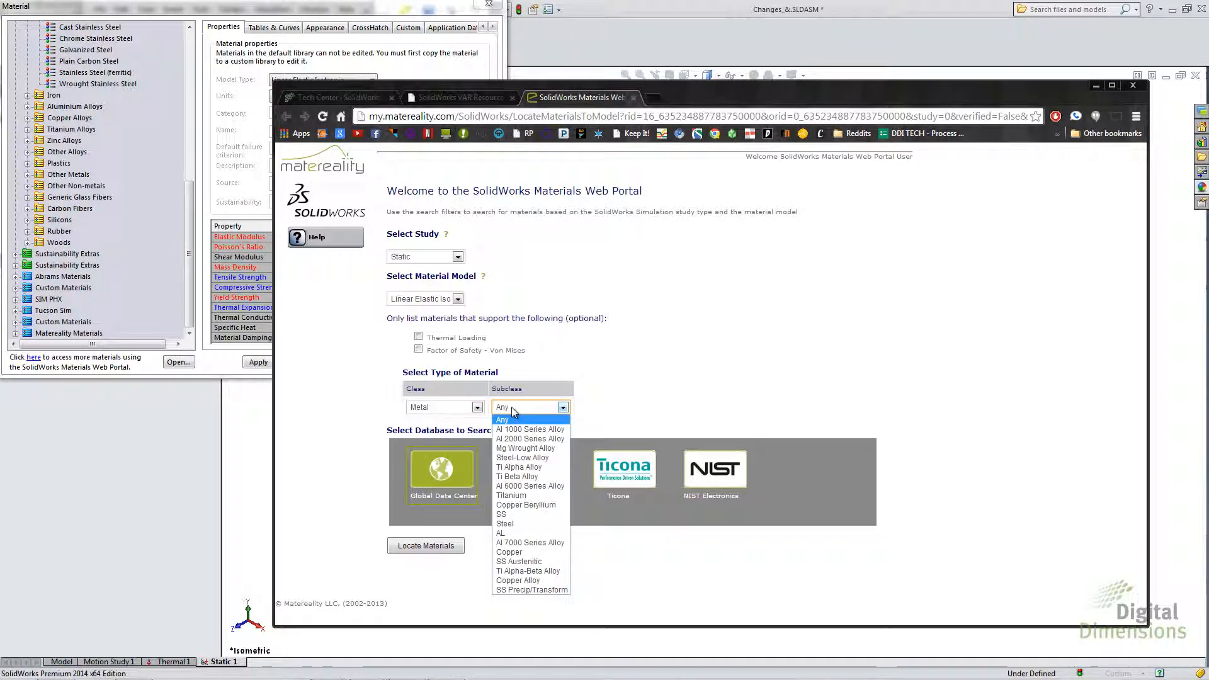
{"action": "left_click", "coordinate": [515, 495]}
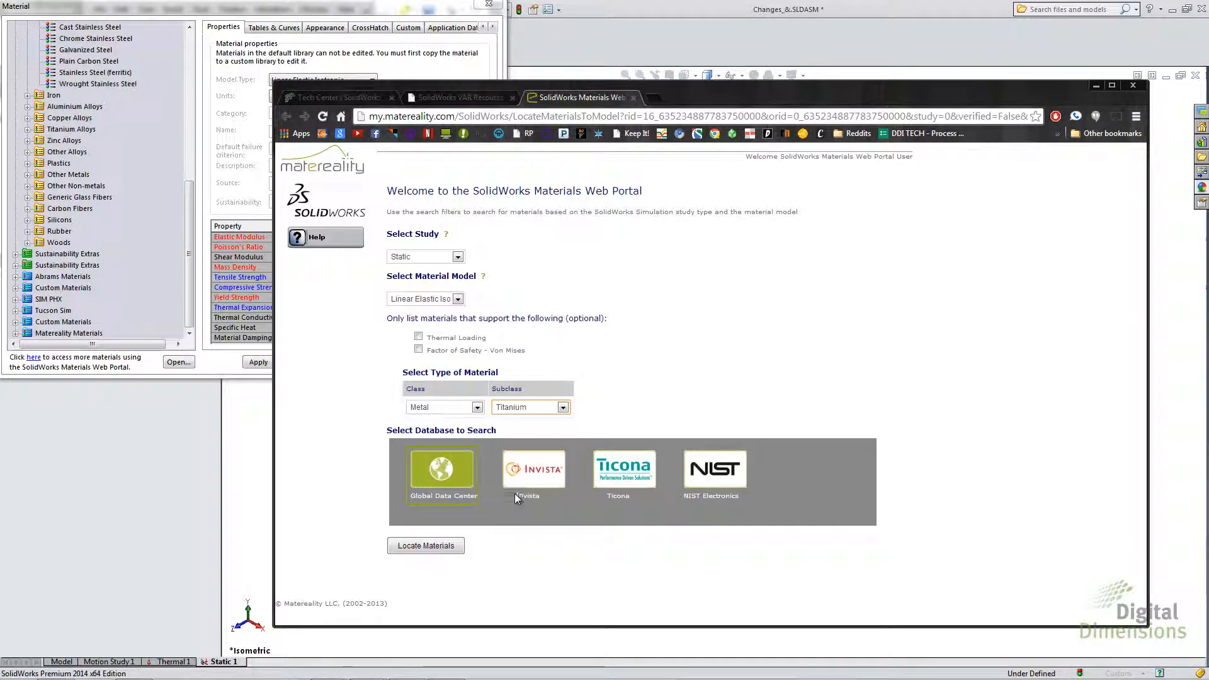
{"action": "left_click", "coordinate": [443, 464]}
{"action": "left_click", "coordinate": [426, 546]}
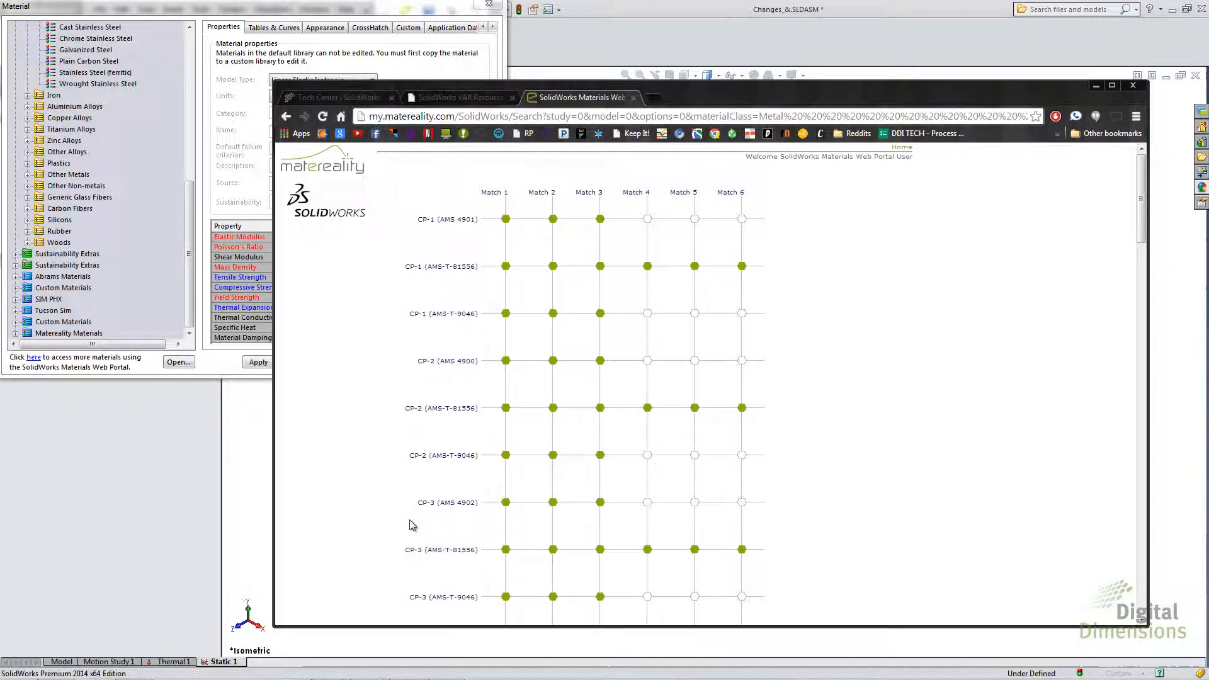
- Convert the first match of CP-2 (AMS-T-81556) into a material model using grain direction L, Tensile Strength at Yield
{"action": "mouse_move", "coordinate": [505, 408]}
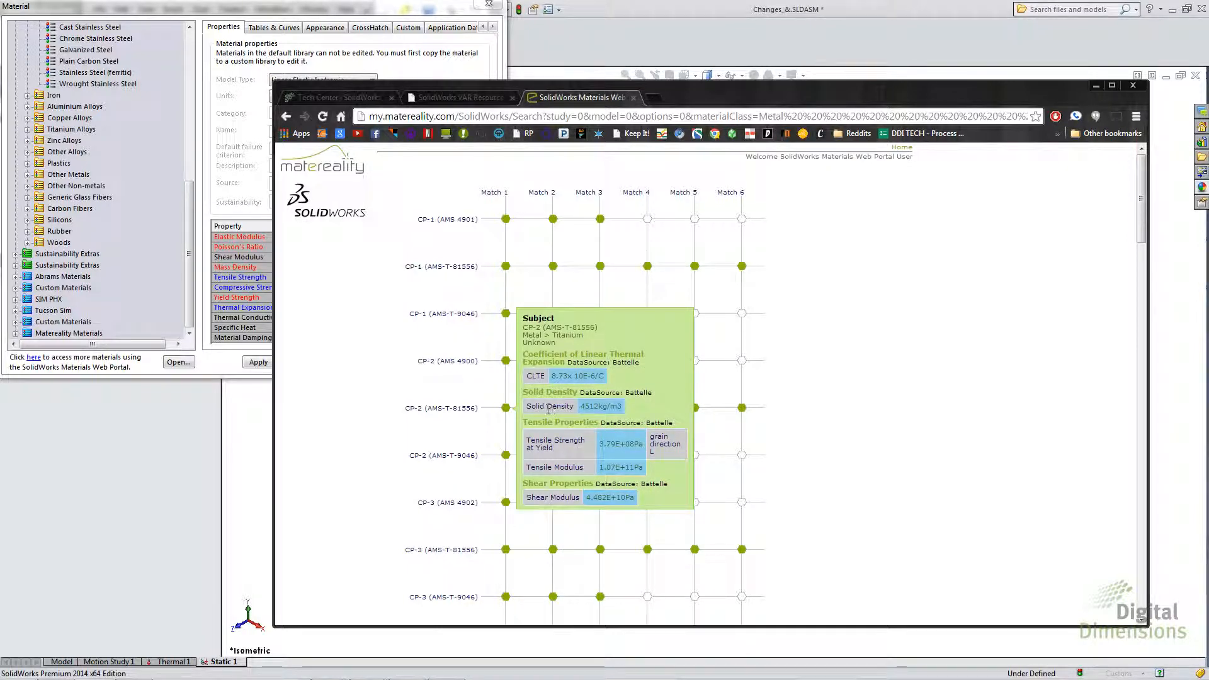
{"action": "left_click", "coordinate": [507, 409]}
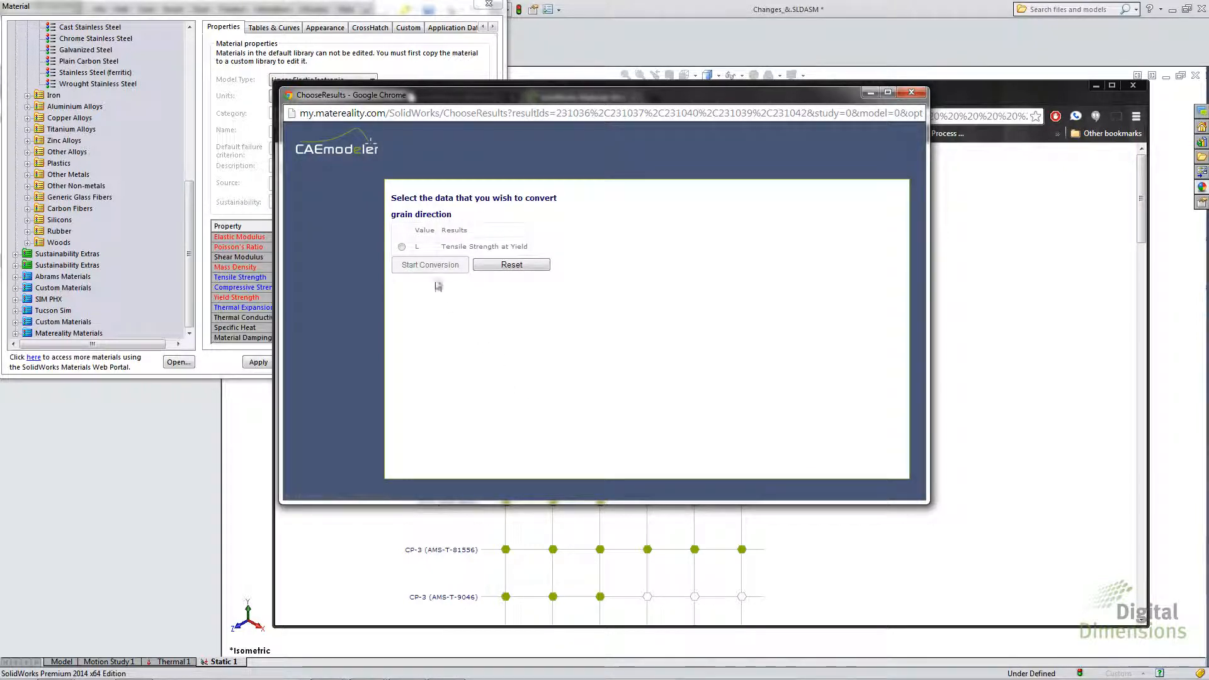
{"action": "left_click", "coordinate": [402, 246]}
{"action": "left_click", "coordinate": [416, 265]}
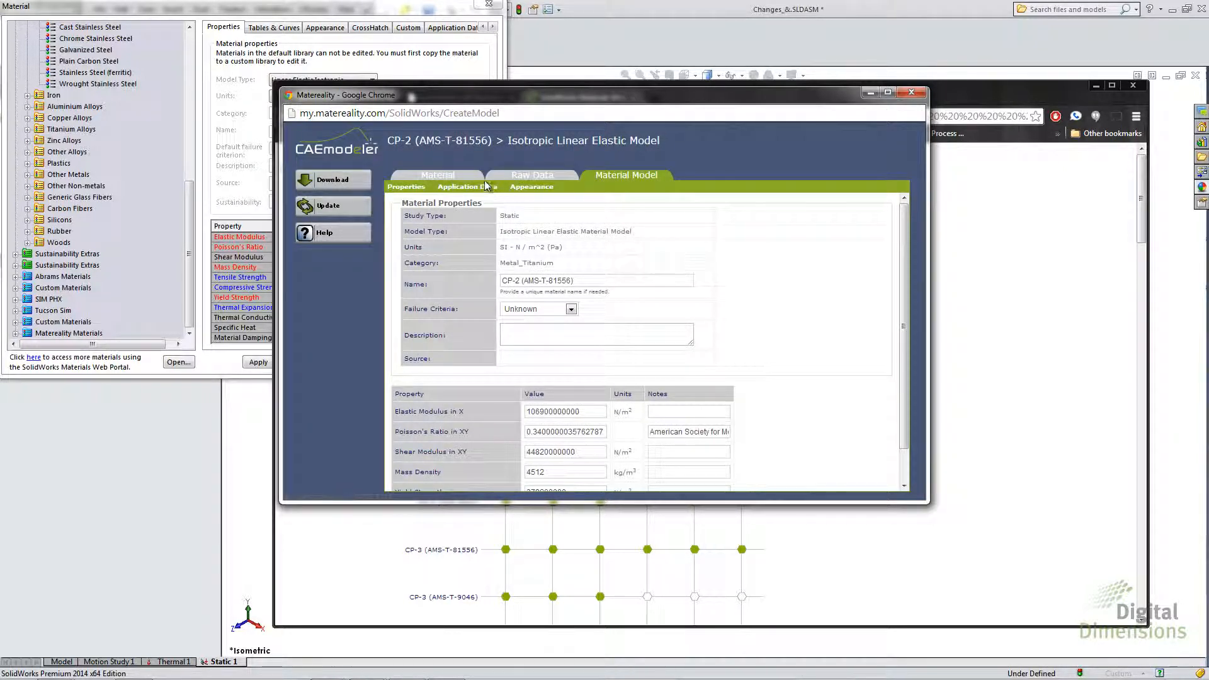
- Review the general information, raw data and model properties of the CP-2 (AMS-T-81556) material
{"action": "left_click", "coordinate": [452, 179]}
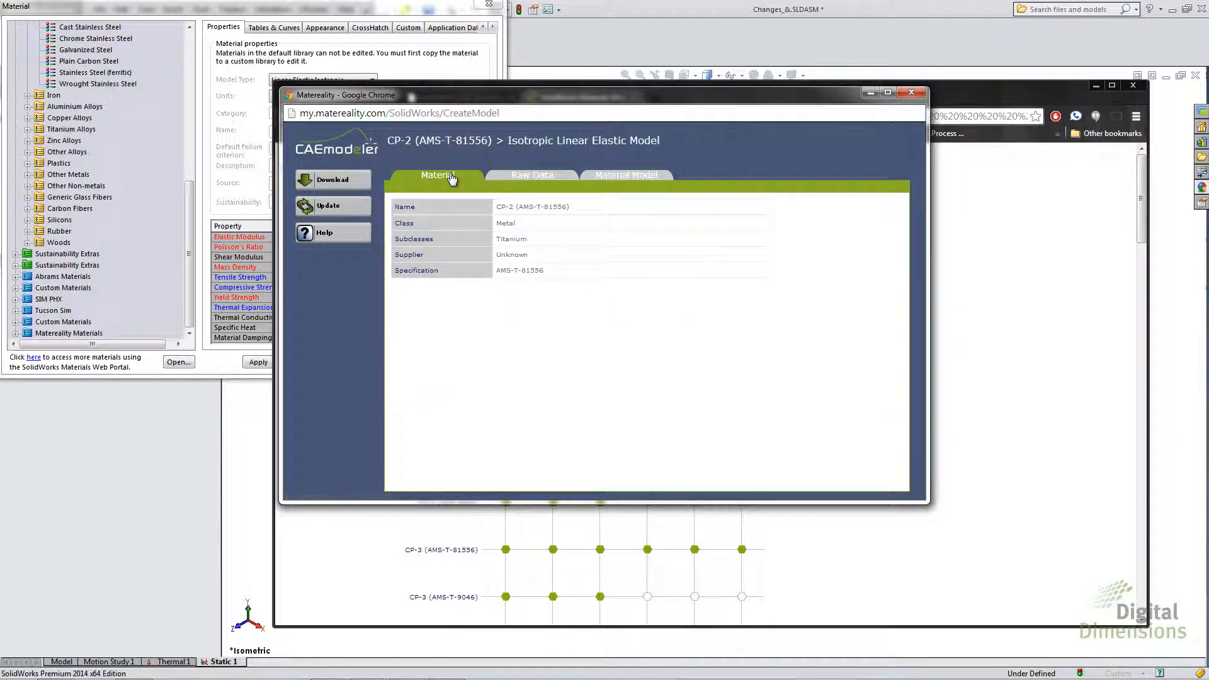
{"action": "left_click", "coordinate": [513, 179]}
{"action": "left_click", "coordinate": [615, 178]}
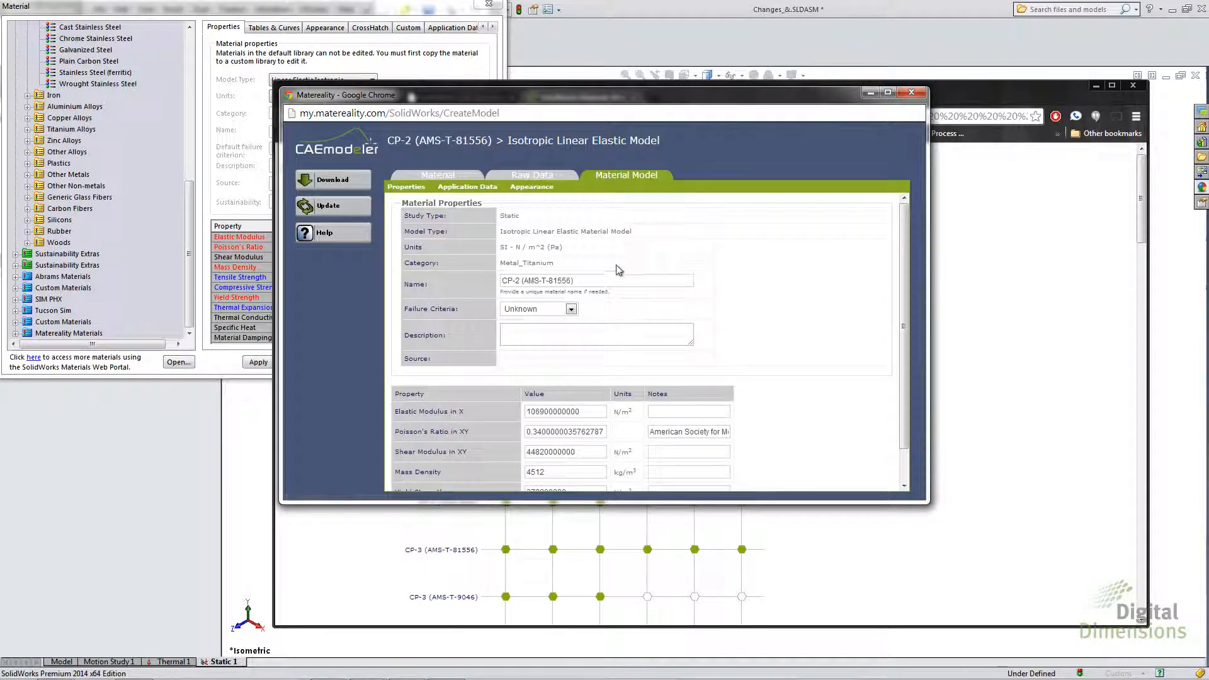
{"action": "scroll", "coordinate": [615, 264], "scroll_direction": "down", "scroll_amount": 1}
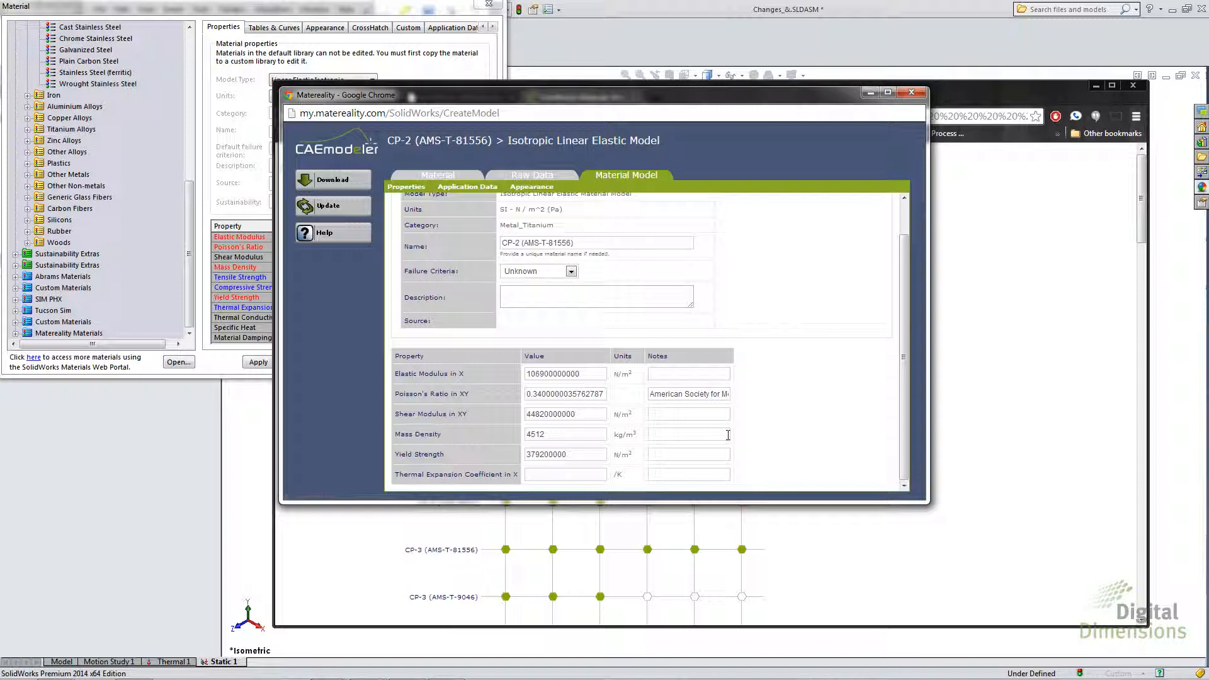
- Download the CP-2 (AMS-T-81556) material model, close its window and minimize the web portal
{"action": "left_click", "coordinate": [328, 182]}
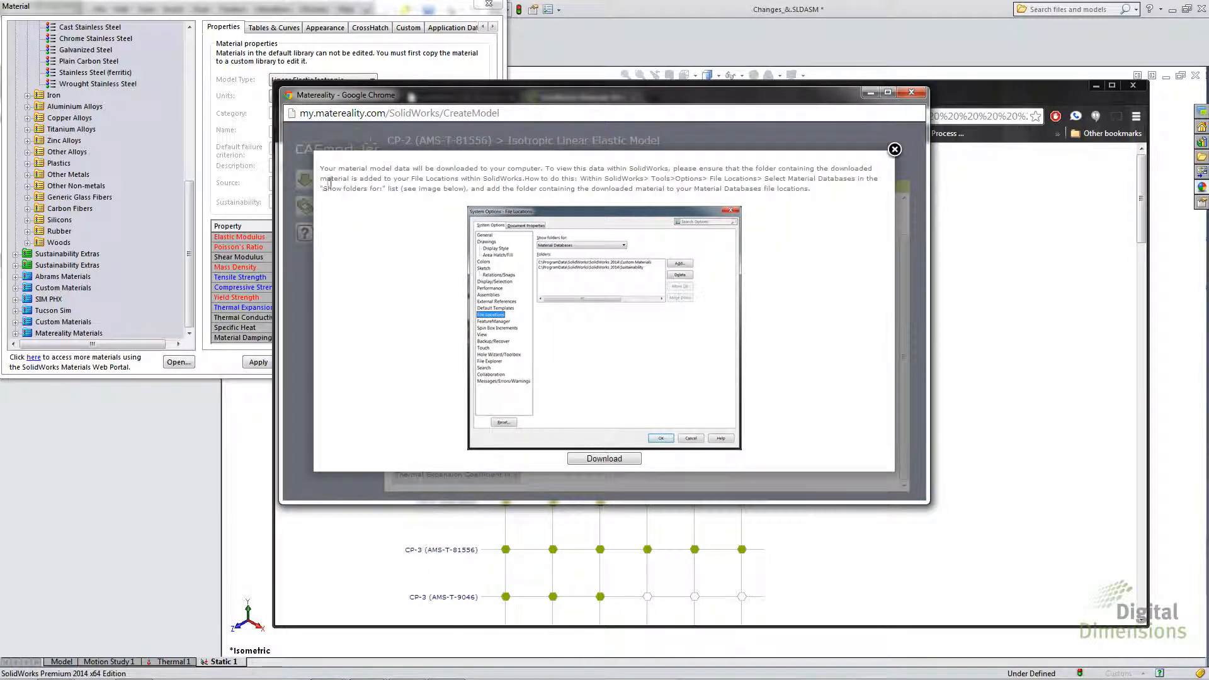
{"action": "left_click", "coordinate": [596, 461]}
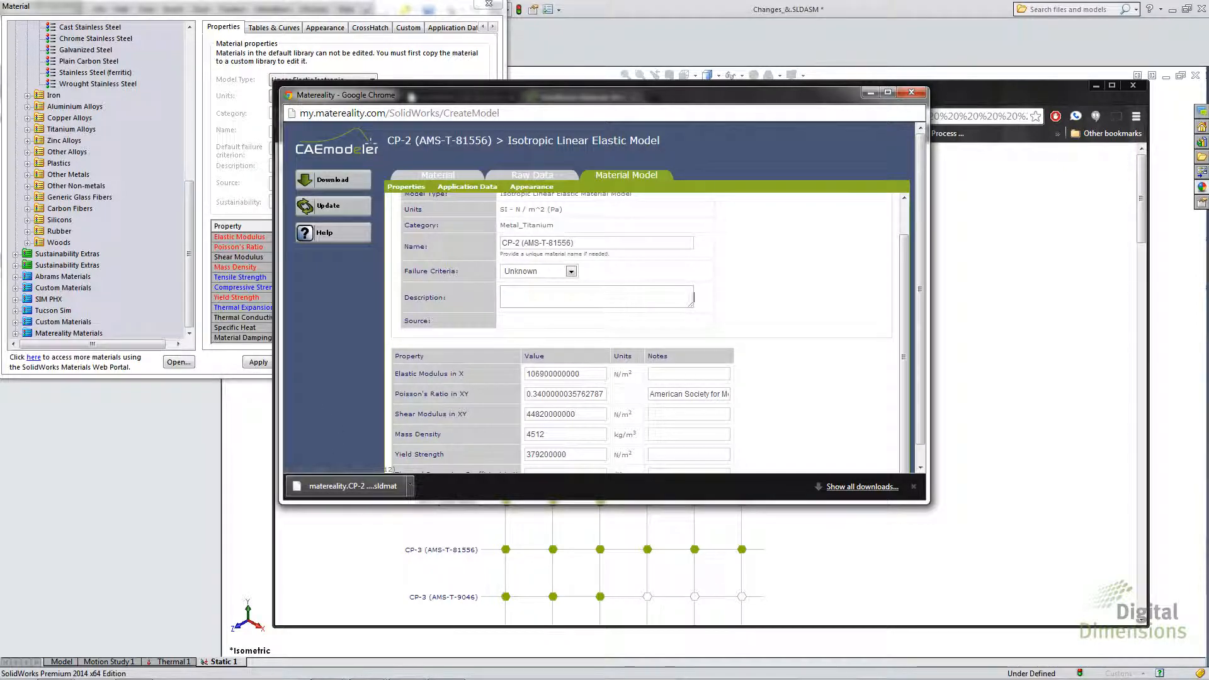
{"action": "left_click", "coordinate": [911, 92]}
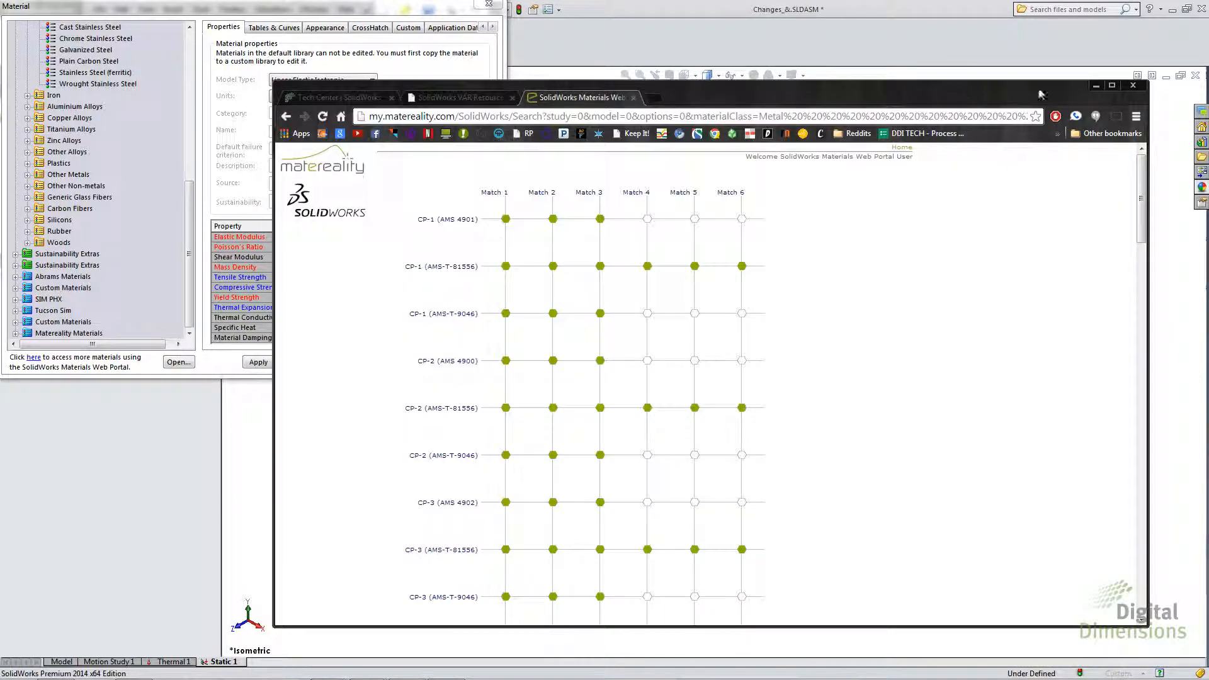
{"action": "left_click", "coordinate": [1096, 86]}
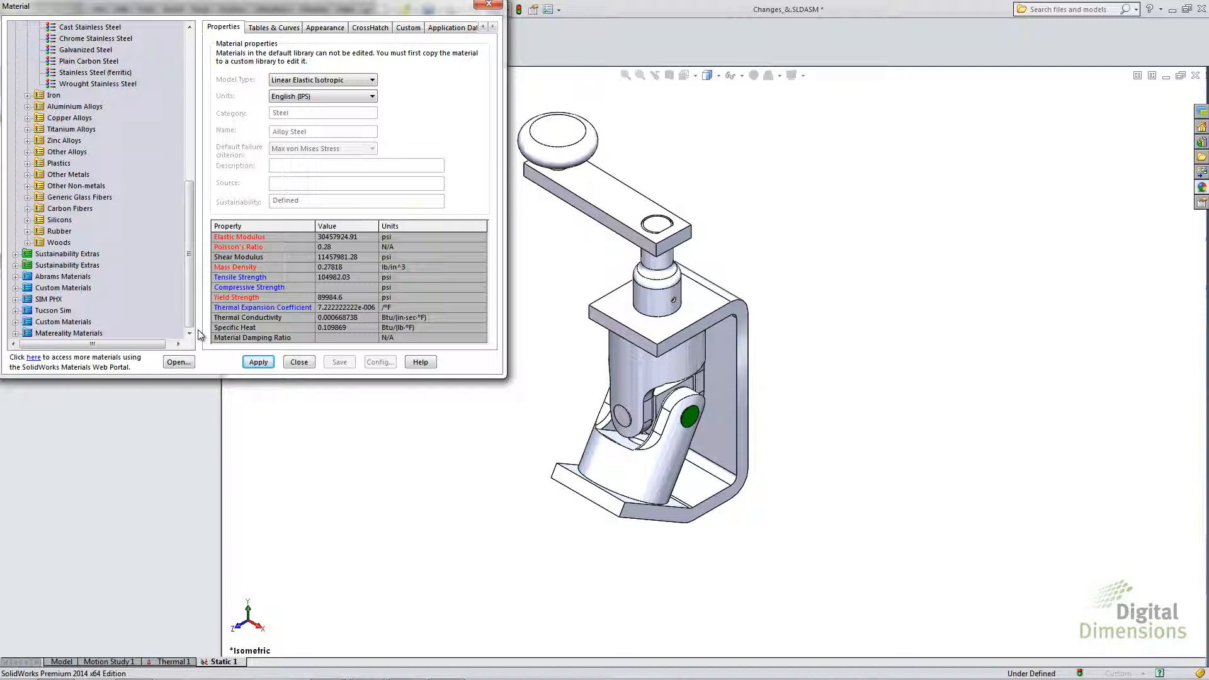
- Load the downloaded material database file matereality.CP-2 (AMS-T-81556).sldmat into the material library
{"action": "left_click", "coordinate": [178, 362]}
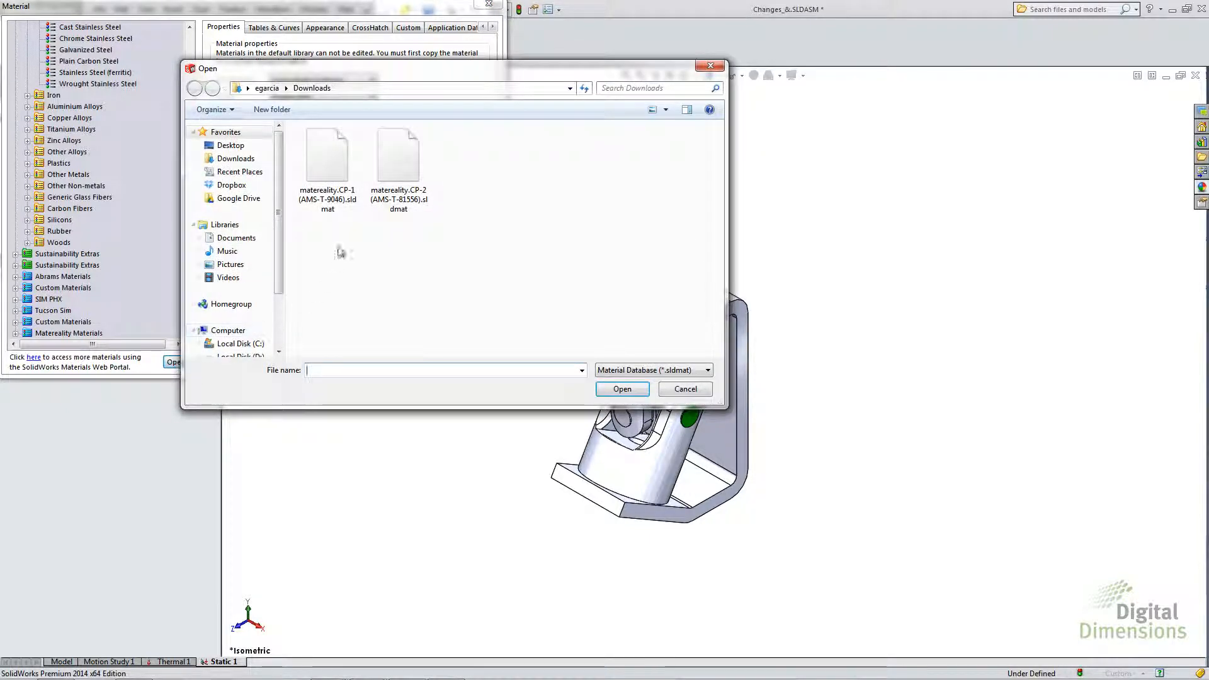
{"action": "left_click", "coordinate": [398, 187]}
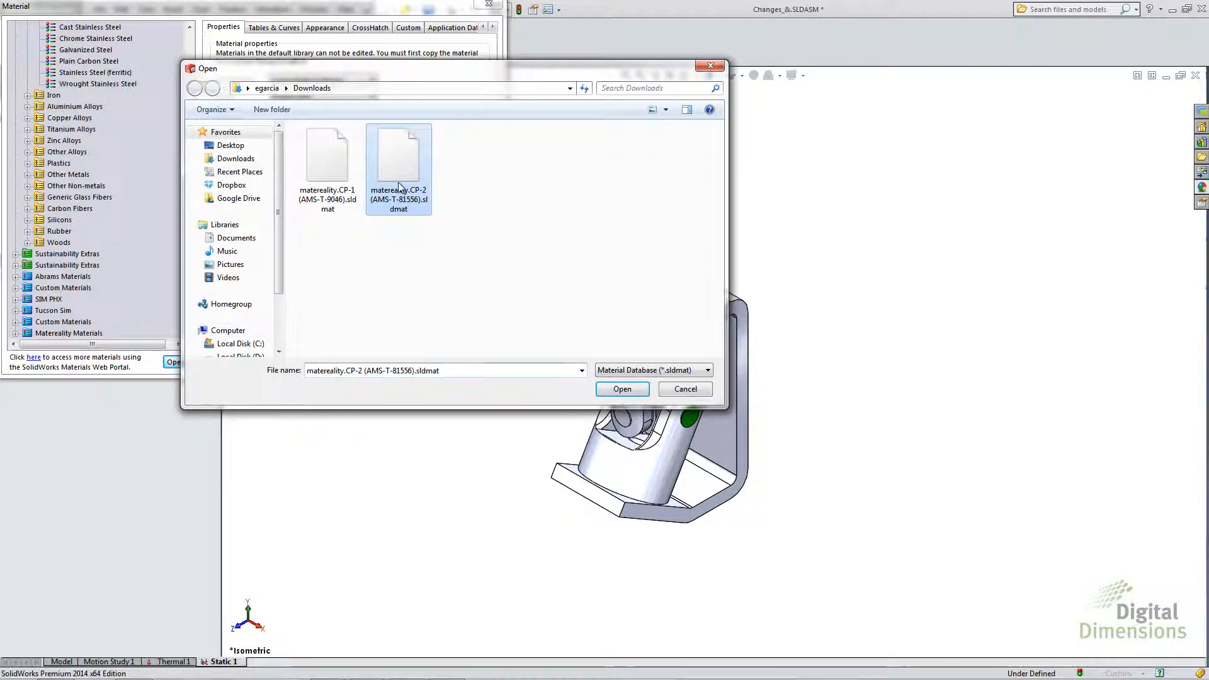
{"action": "left_click", "coordinate": [621, 389]}
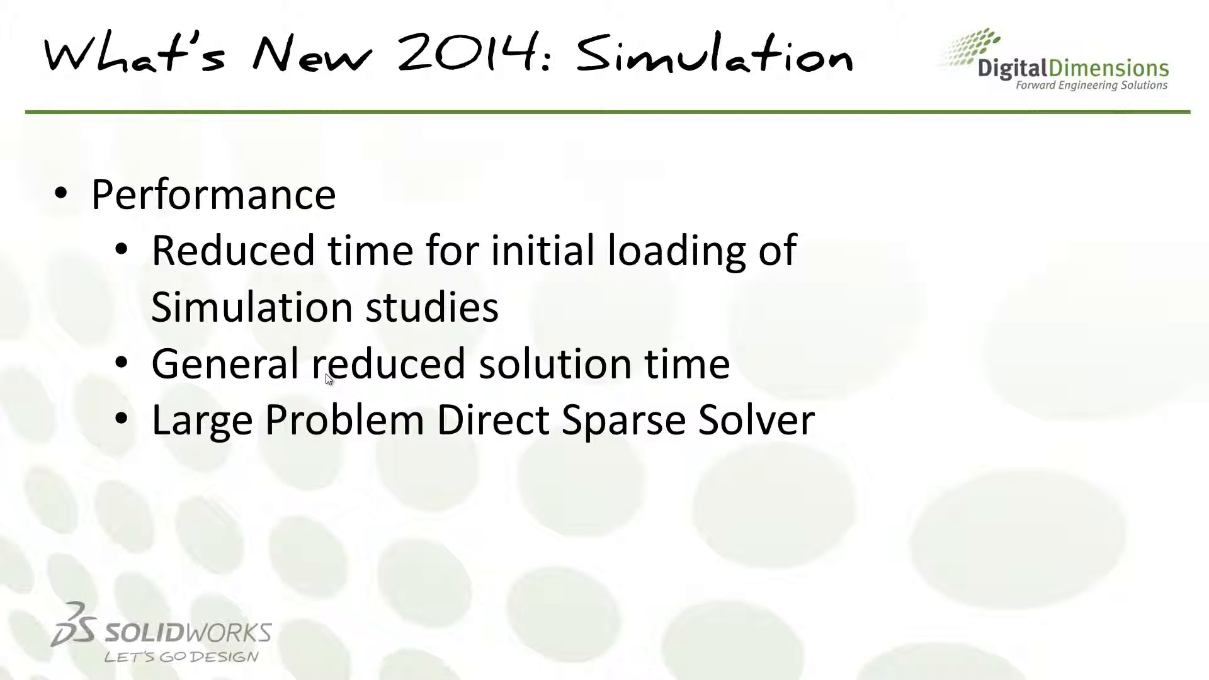
- Switch back to SolidWorks and review the general Simulation system options, including loading all studies when opening a model
{"action": "key", "text": "alt+Tab"}
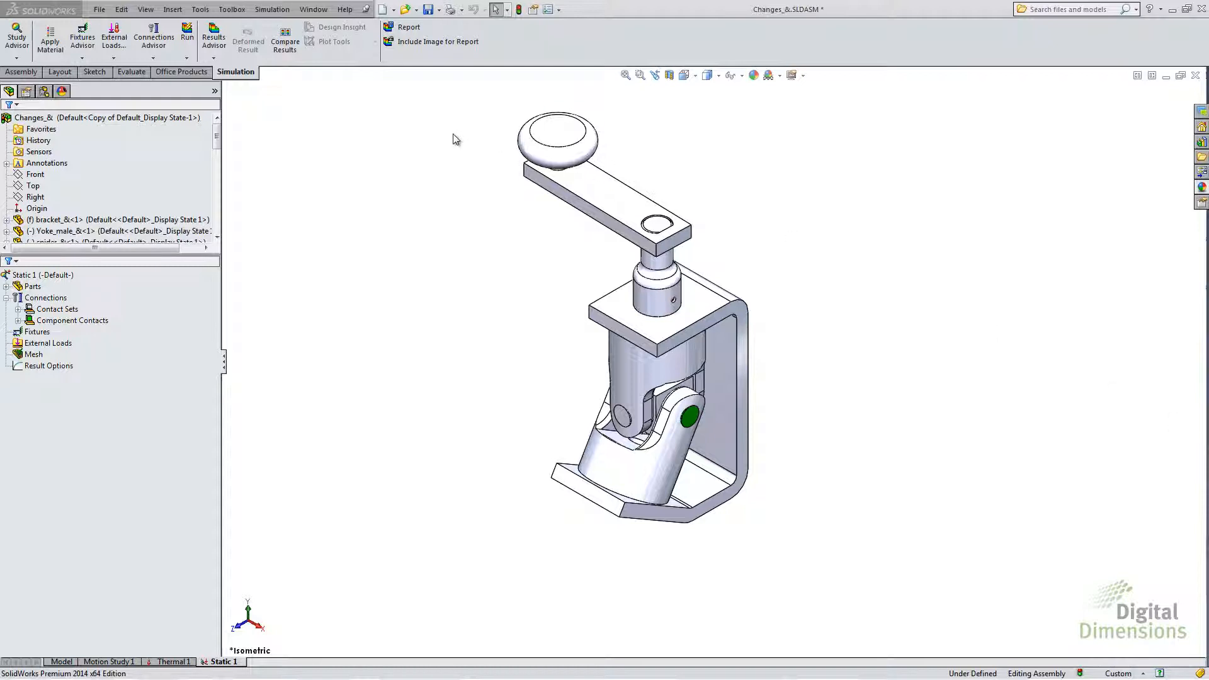
{"action": "left_click", "coordinate": [273, 10]}
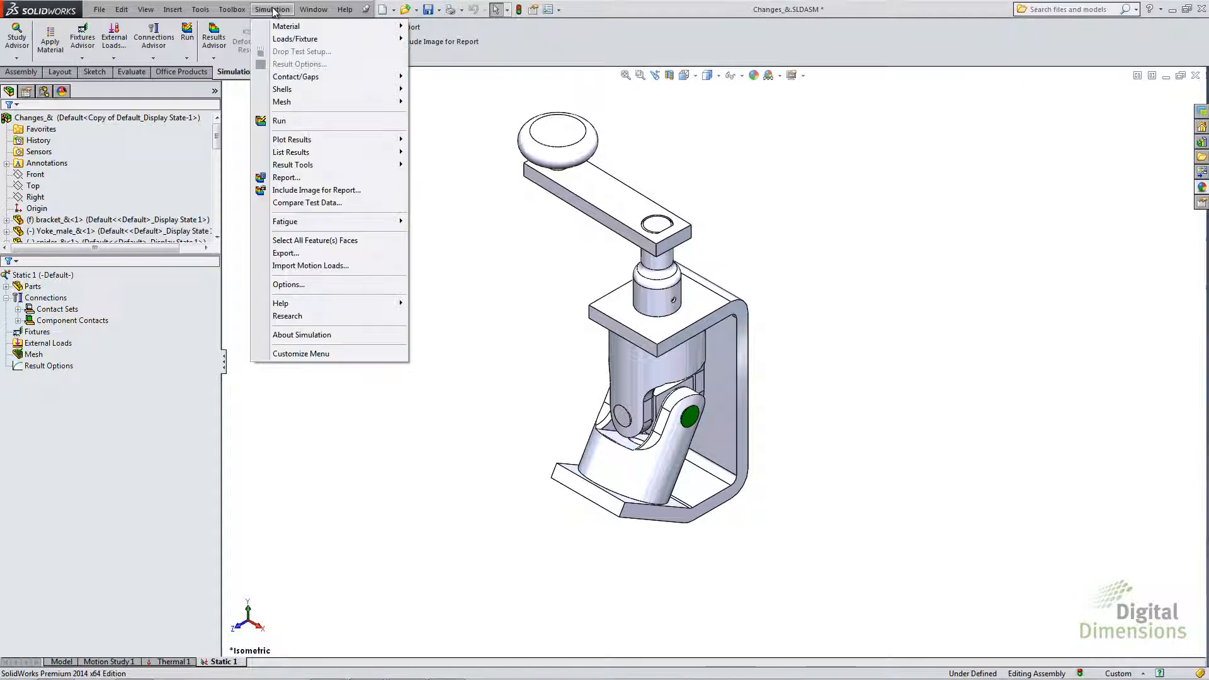
{"action": "left_click", "coordinate": [290, 285]}
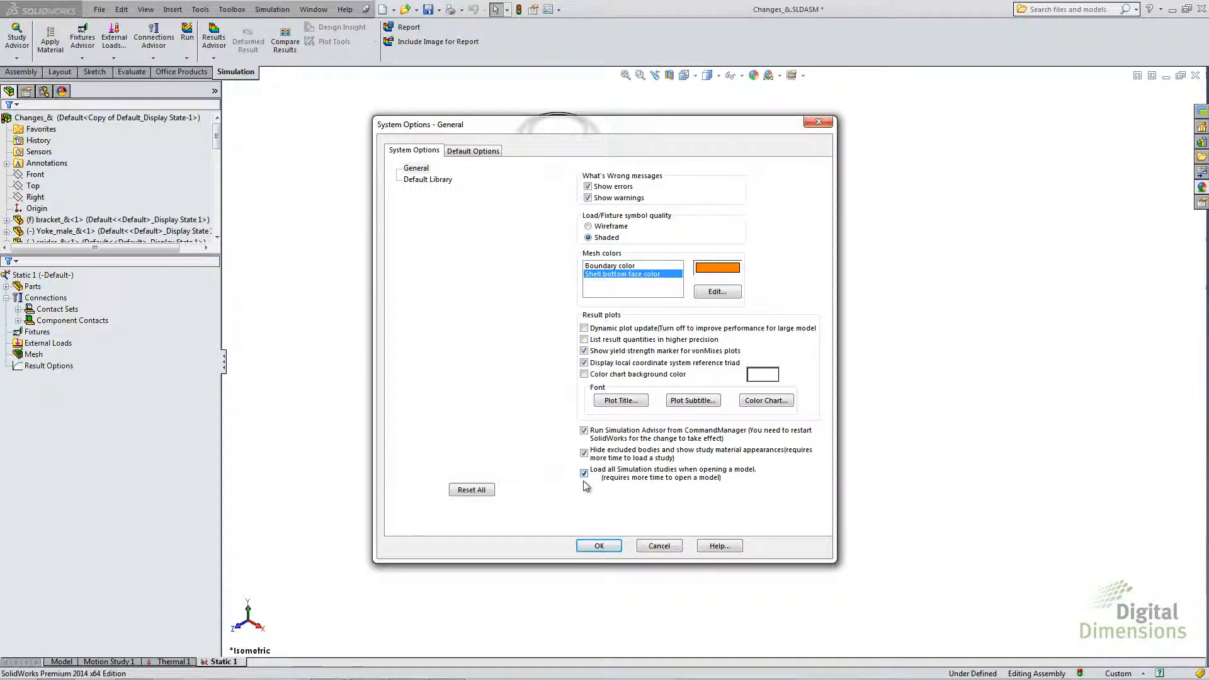
{"action": "left_click", "coordinate": [599, 545]}
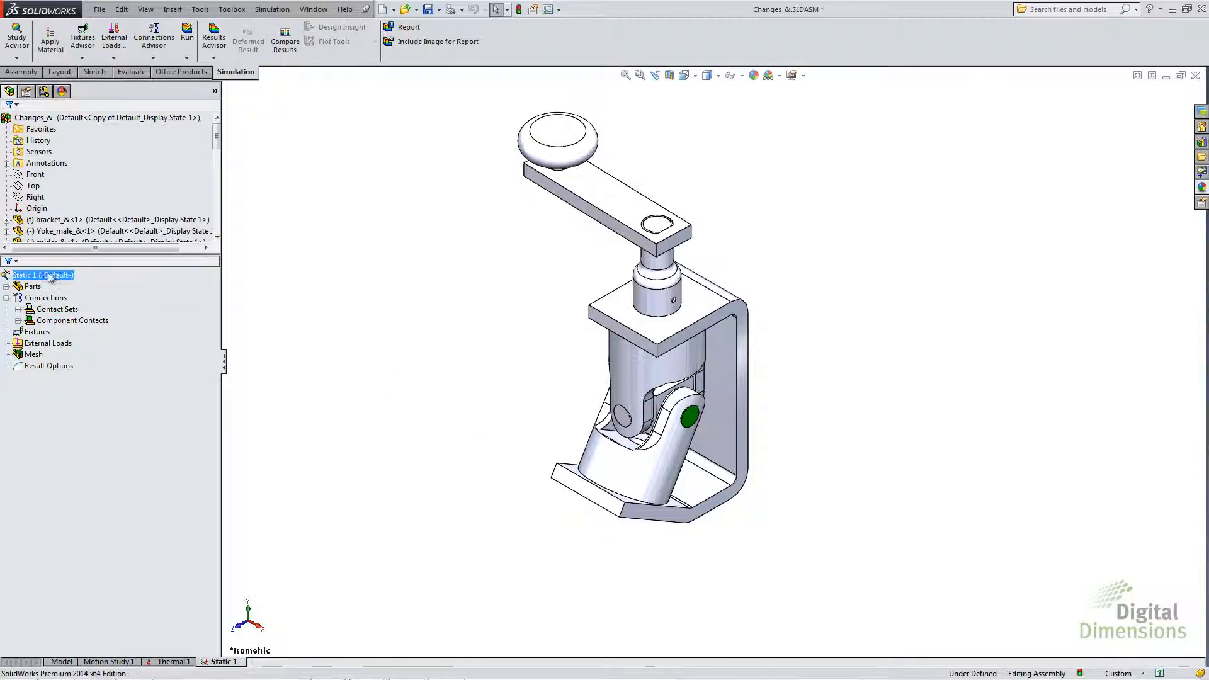
- Set the solver of the Static 1 study to Large Problem Direct Sparse
{"action": "right_click", "coordinate": [44, 277]}
{"action": "left_click", "coordinate": [83, 389]}
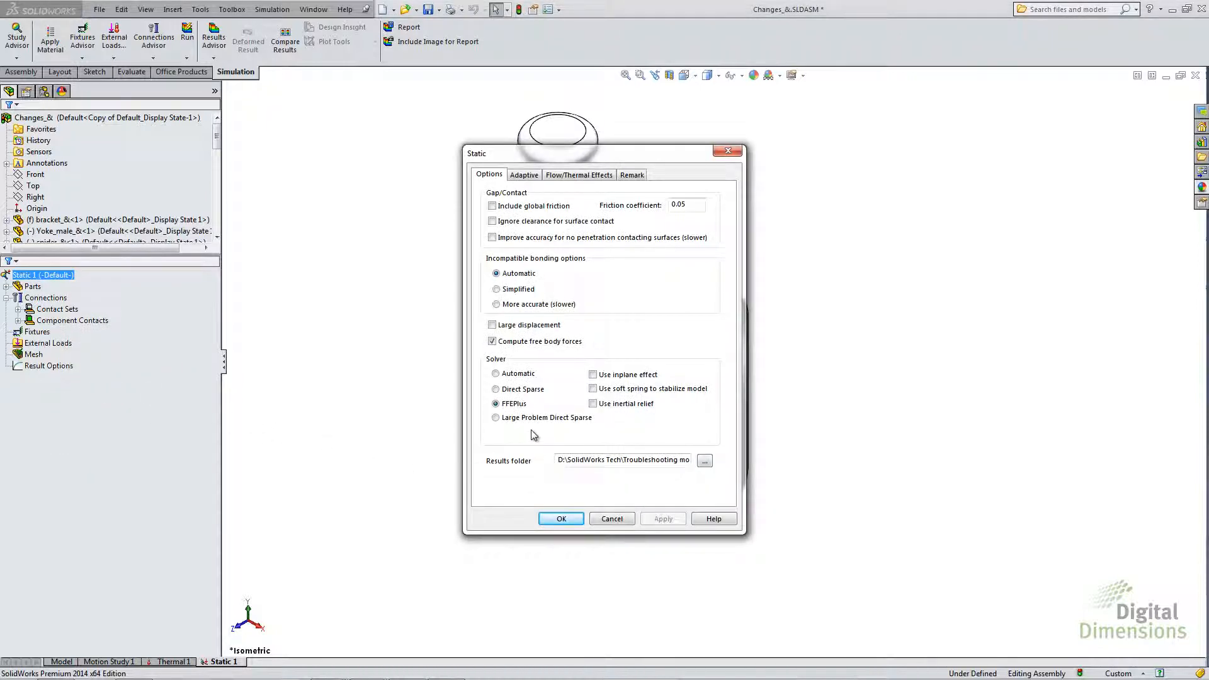
{"action": "left_click", "coordinate": [496, 418]}
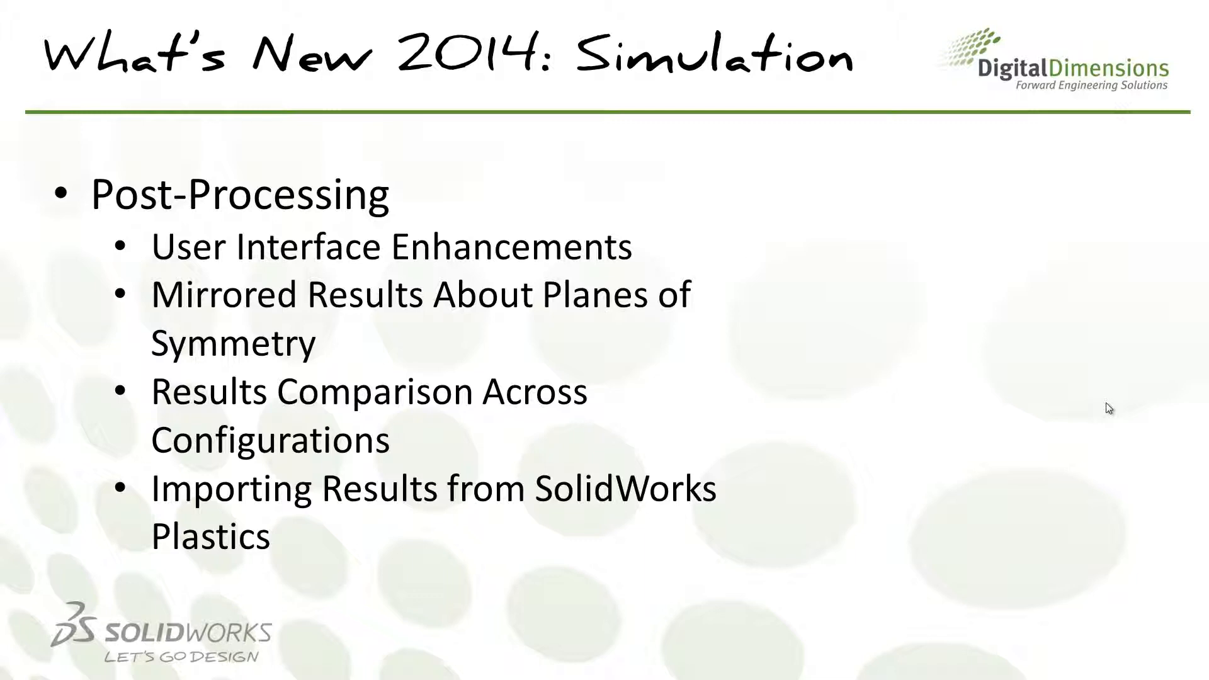
- Switch to part 07456479 in SolidWorks and review the von Mises stress plot's chart options, settings and definition
{"action": "key", "text": "alt+Tab"}
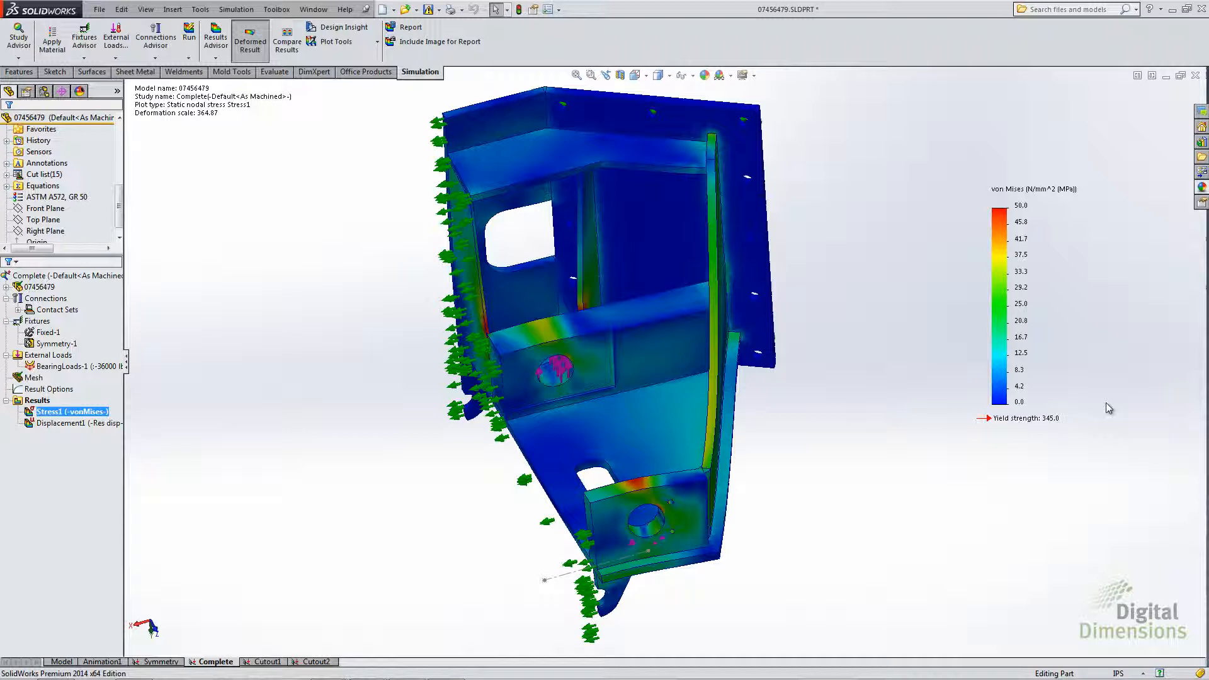
{"action": "double_click", "coordinate": [1002, 300]}
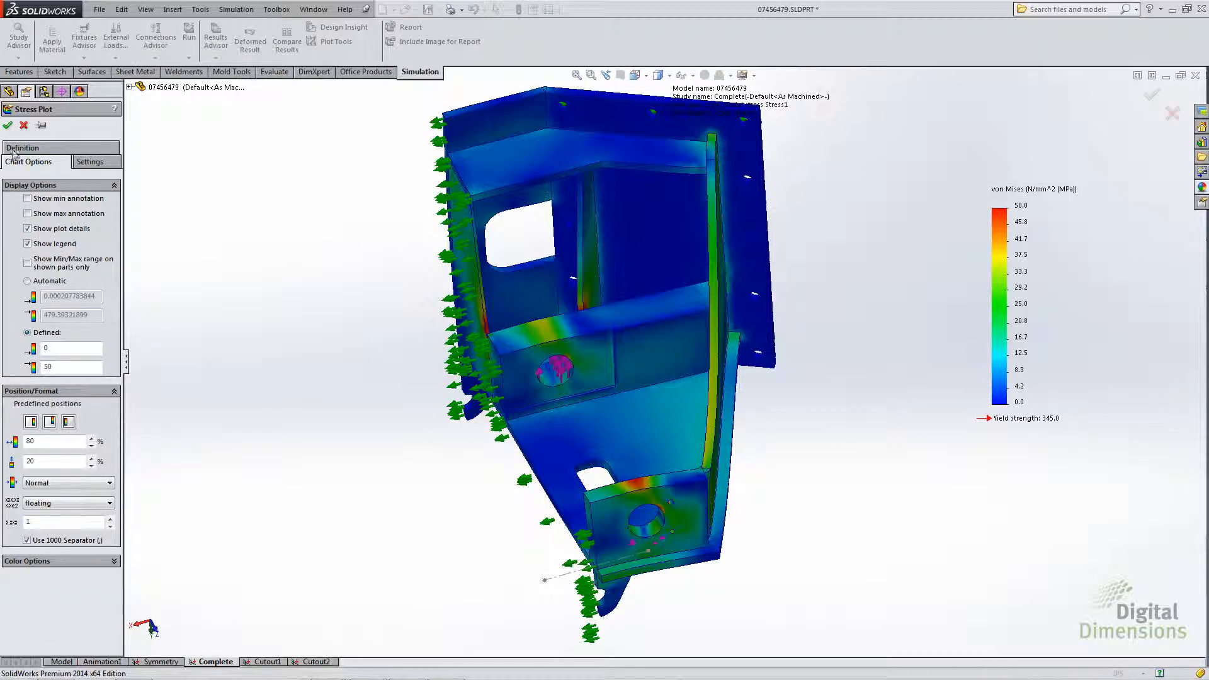
{"action": "left_click", "coordinate": [87, 164]}
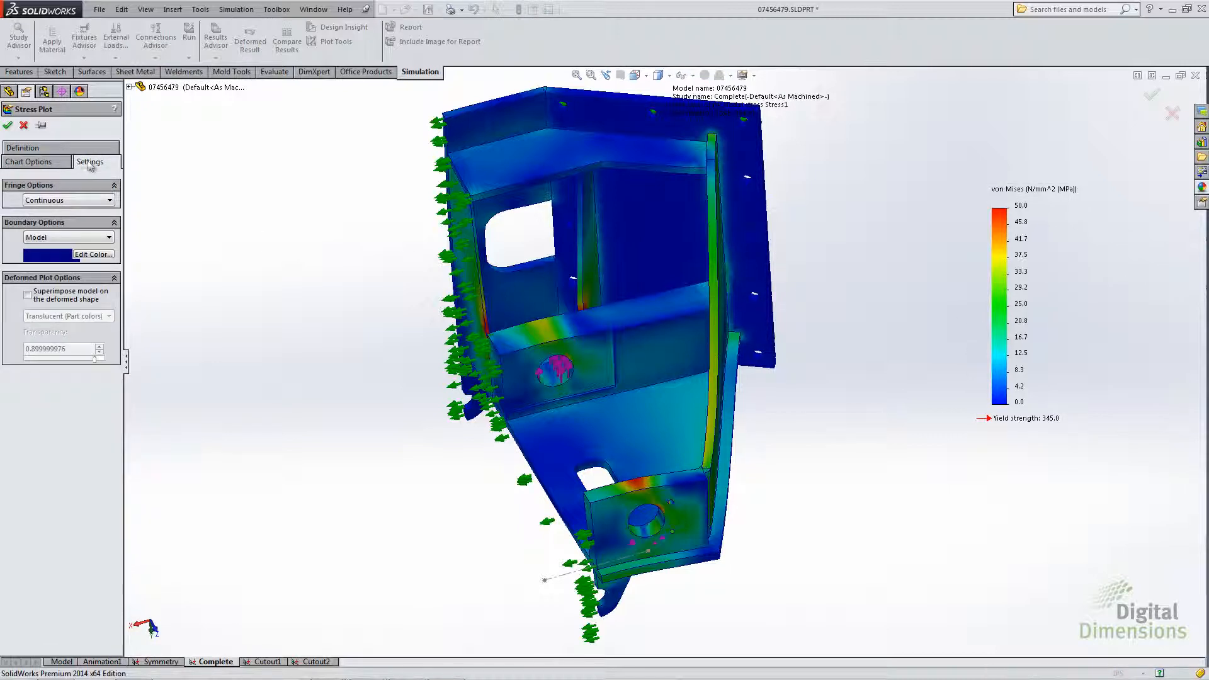
{"action": "left_click", "coordinate": [63, 151]}
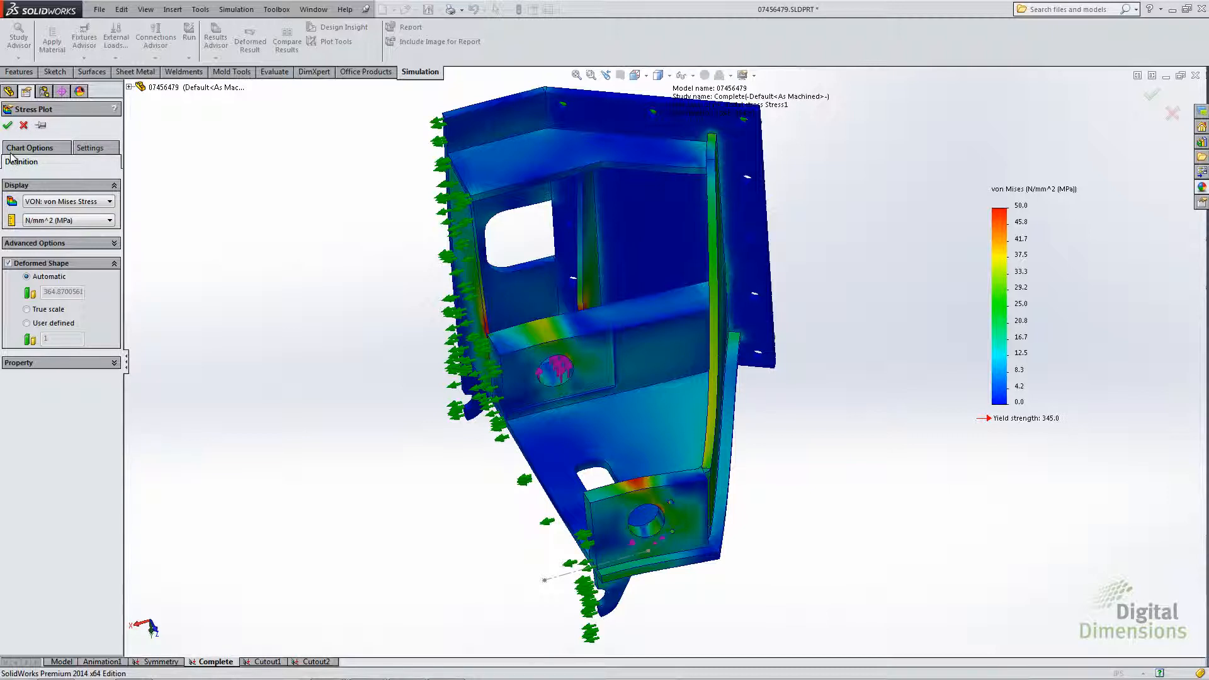
{"action": "left_click", "coordinate": [44, 150]}
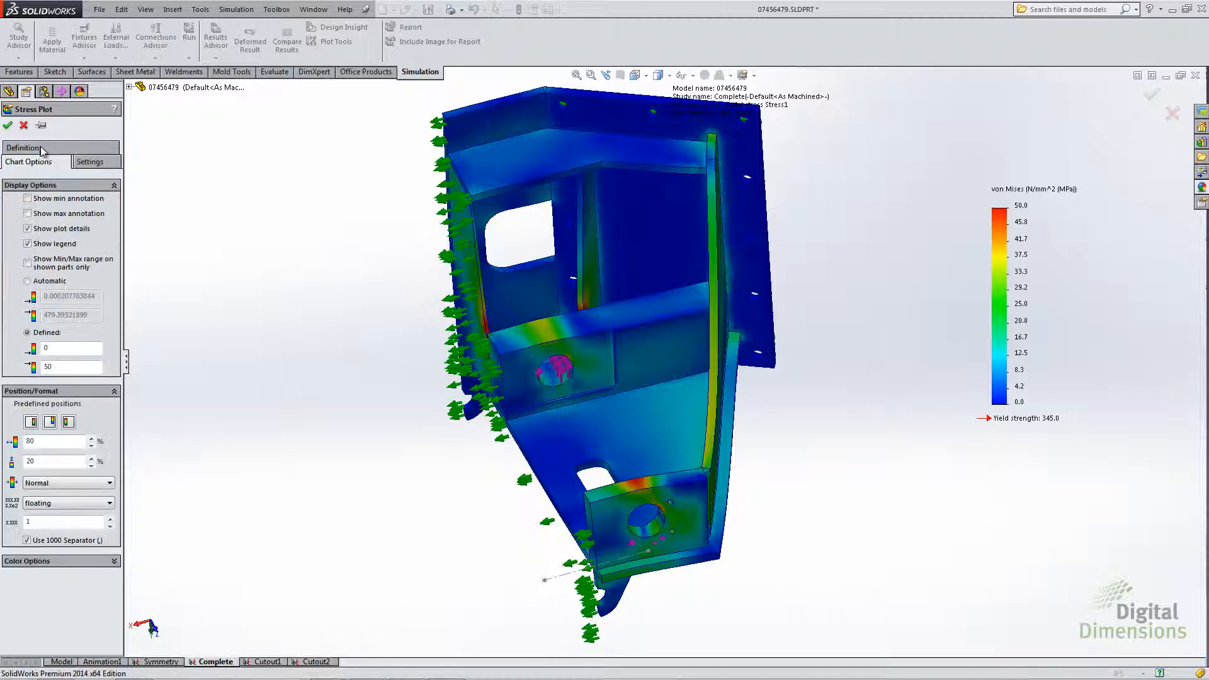
{"action": "left_click", "coordinate": [89, 161]}
{"action": "left_click", "coordinate": [54, 149]}
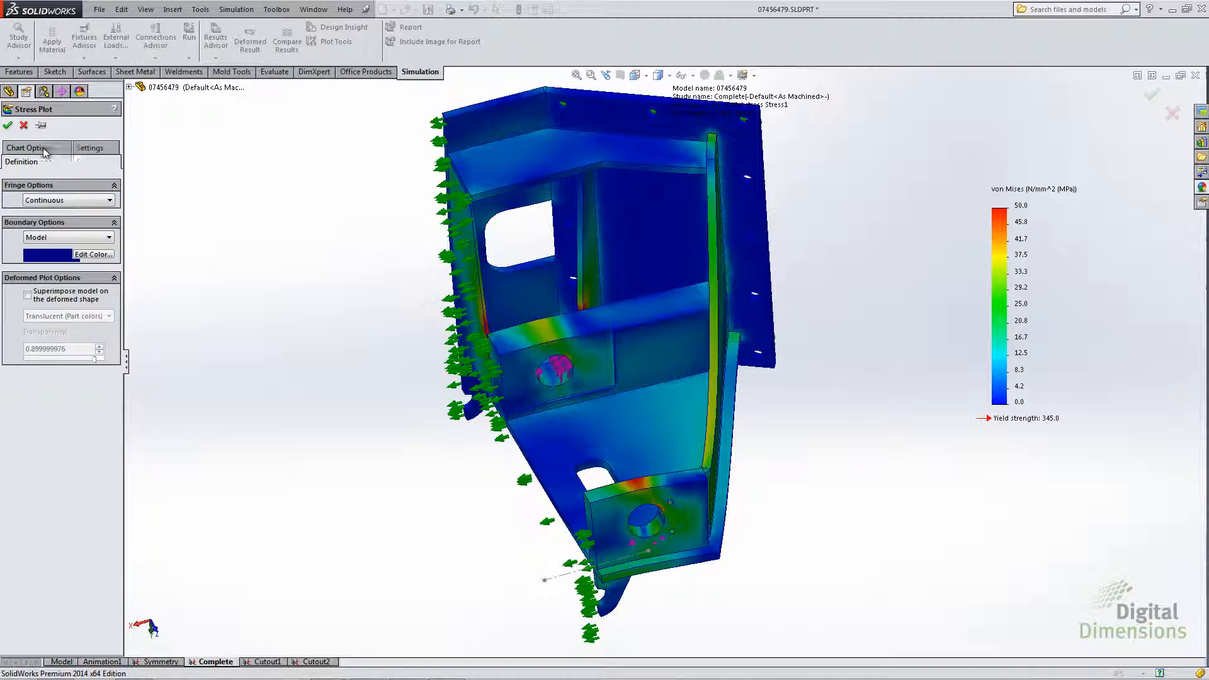
{"action": "left_click", "coordinate": [42, 152]}
{"action": "left_click", "coordinate": [94, 164]}
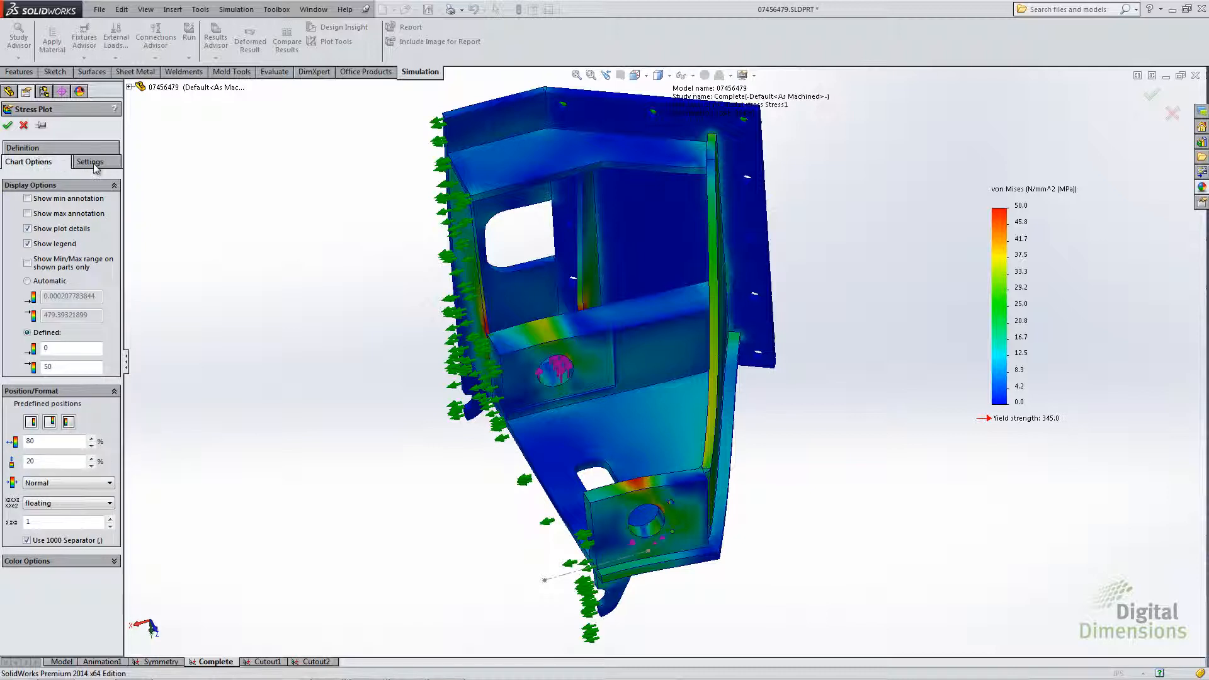
{"action": "left_click", "coordinate": [43, 150]}
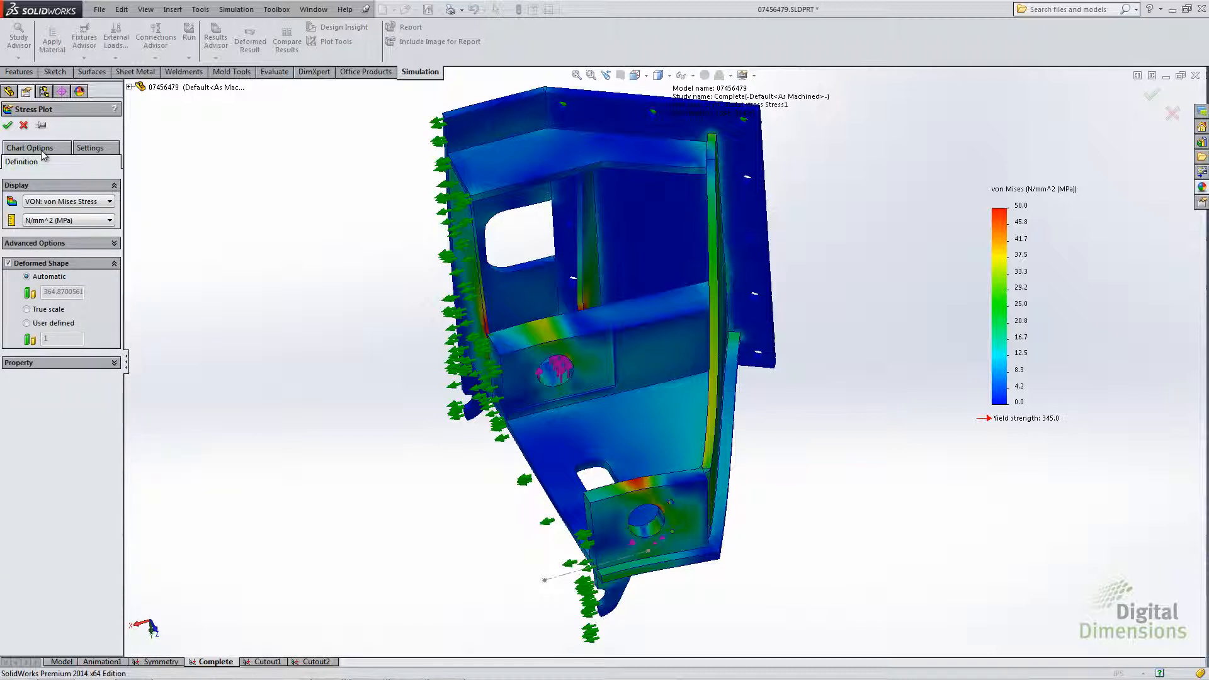
{"action": "left_click", "coordinate": [8, 124]}
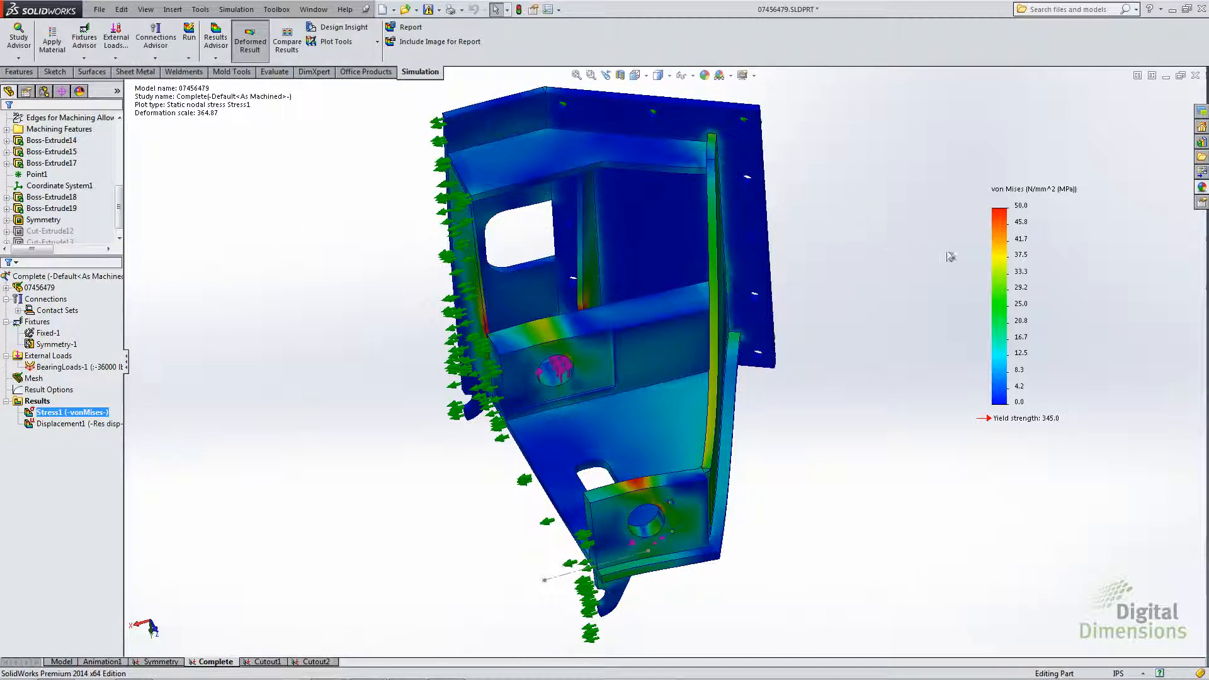
- Set the von Mises legend's maximum to 40 and its minimum to 10 directly on the color chart
{"action": "double_click", "coordinate": [1021, 207]}
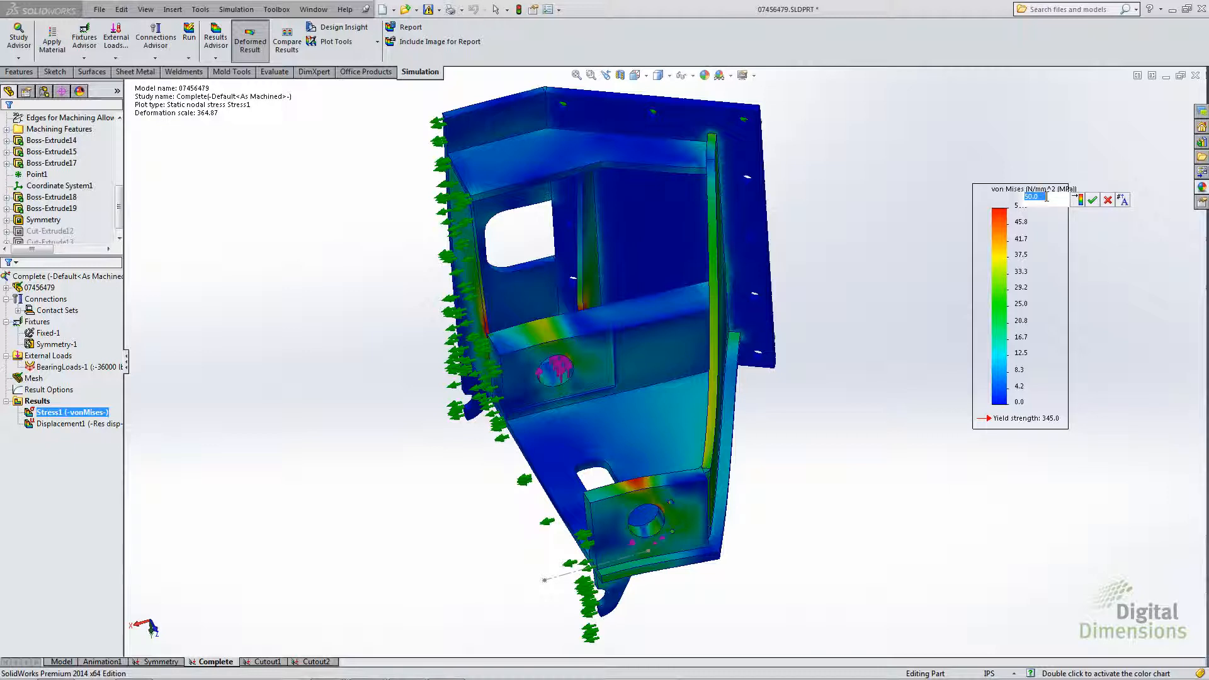
{"action": "type", "text": "40"}
{"action": "key", "text": "Return"}
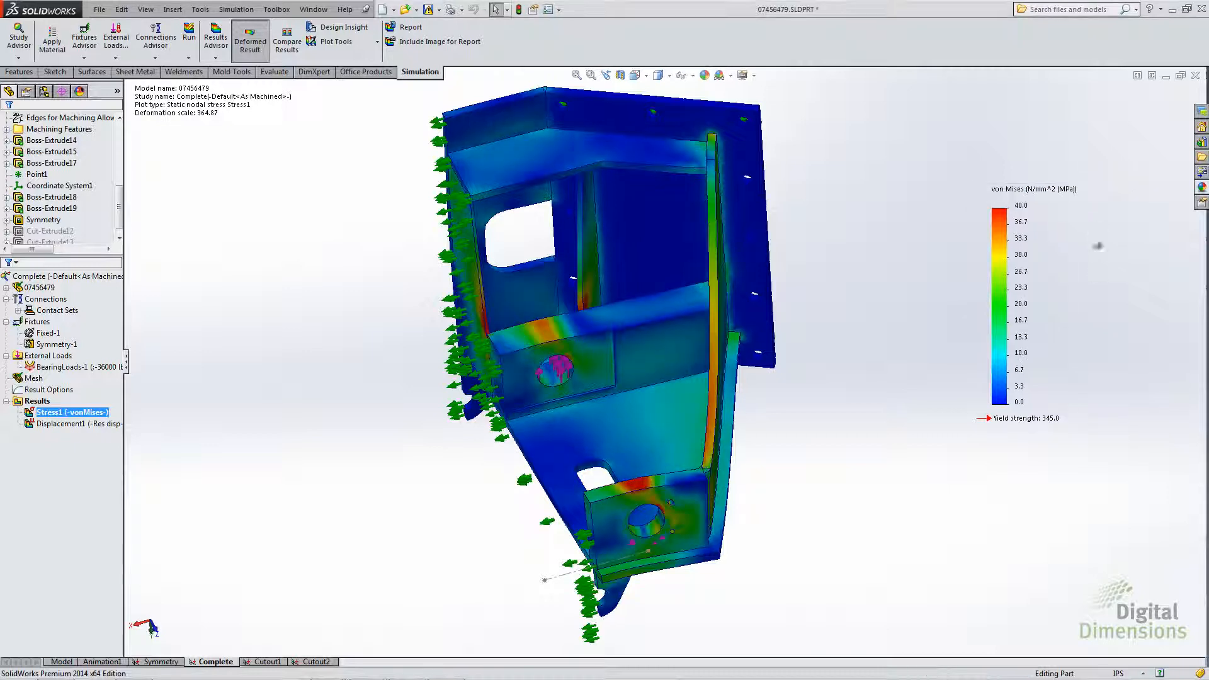
{"action": "double_click", "coordinate": [1019, 403]}
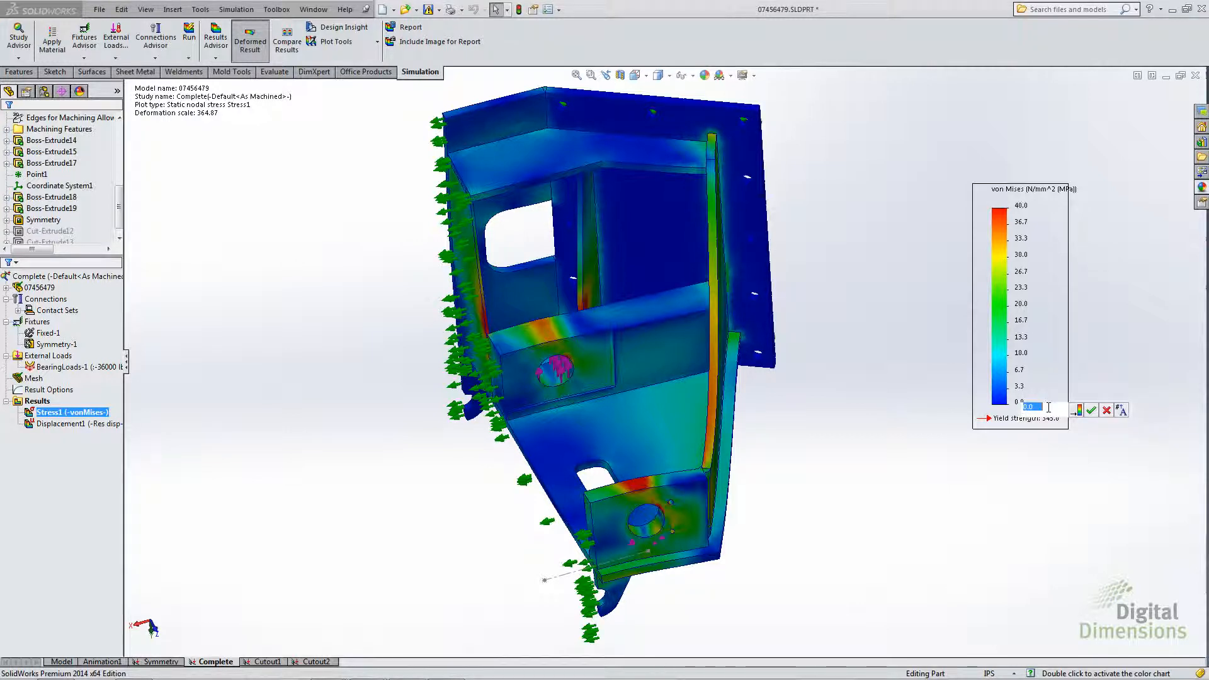
{"action": "type", "text": "10"}
{"action": "left_click", "coordinate": [1091, 409]}
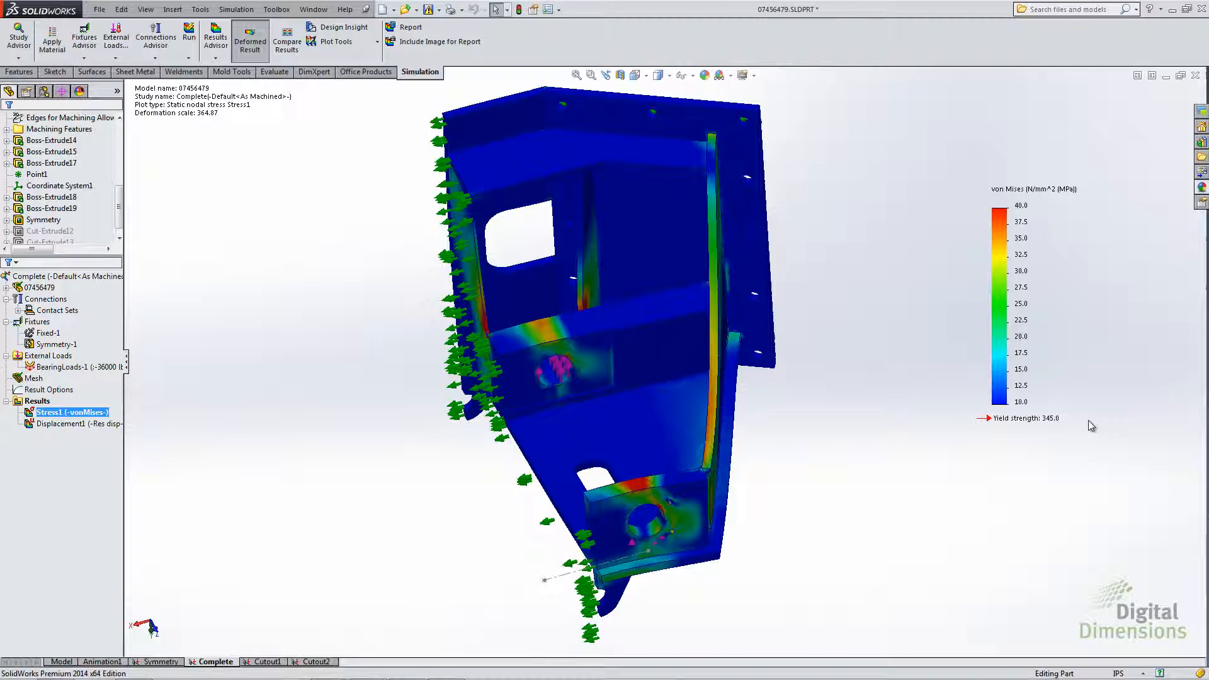
- Change the stress plot's fringe option to Discrete from the color chart
{"action": "right_click", "coordinate": [1002, 339]}
{"action": "mouse_move", "coordinate": [1046, 358]}
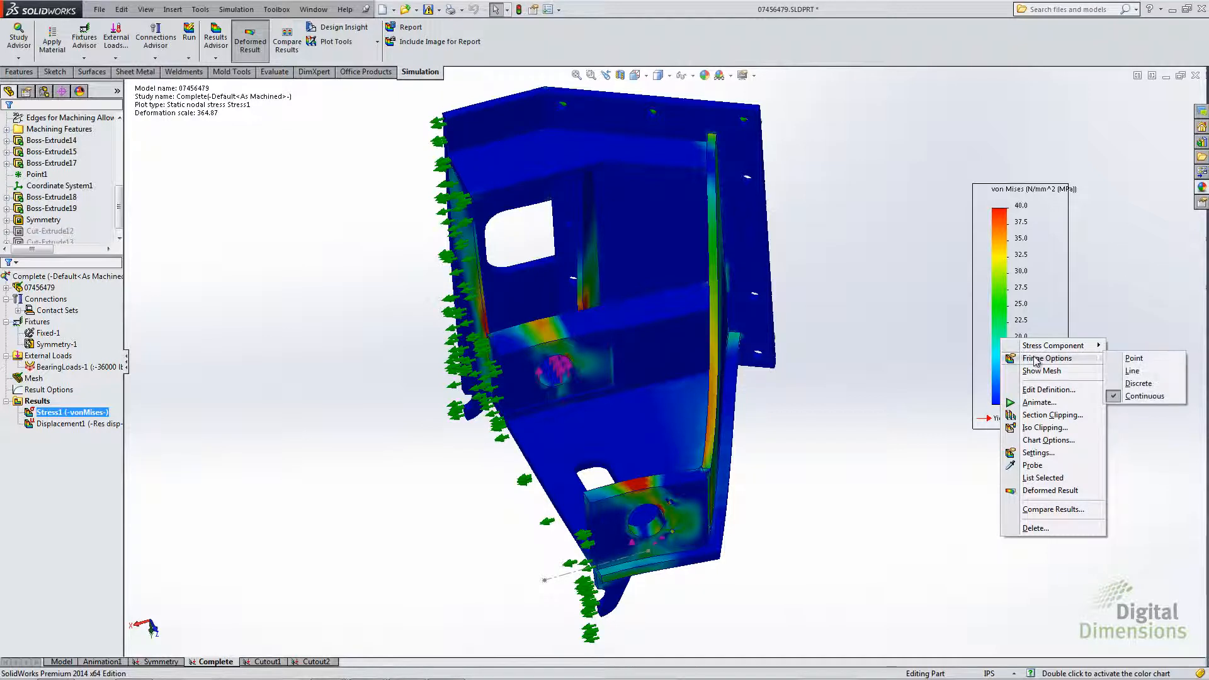
{"action": "left_click", "coordinate": [1141, 384]}
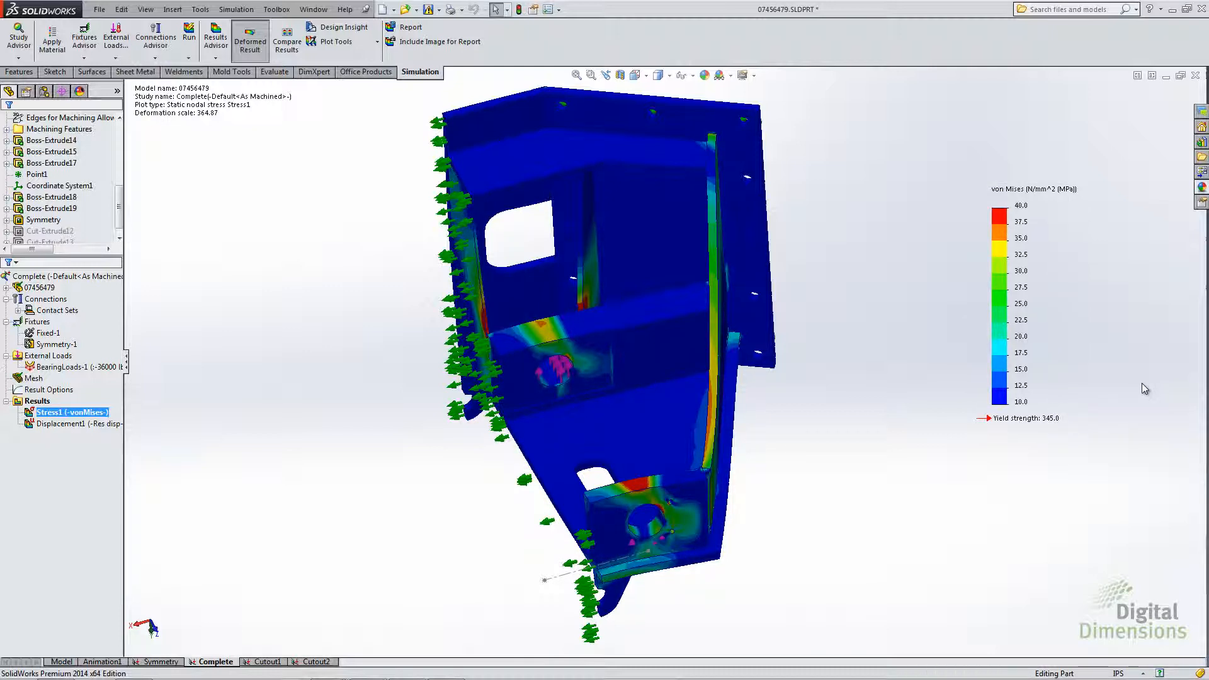
- Overlay the mesh on the stress plot, examine the high-stress area above the lower hole, and hide the mesh again
{"action": "right_click", "coordinate": [1006, 329]}
{"action": "left_click", "coordinate": [1048, 358]}
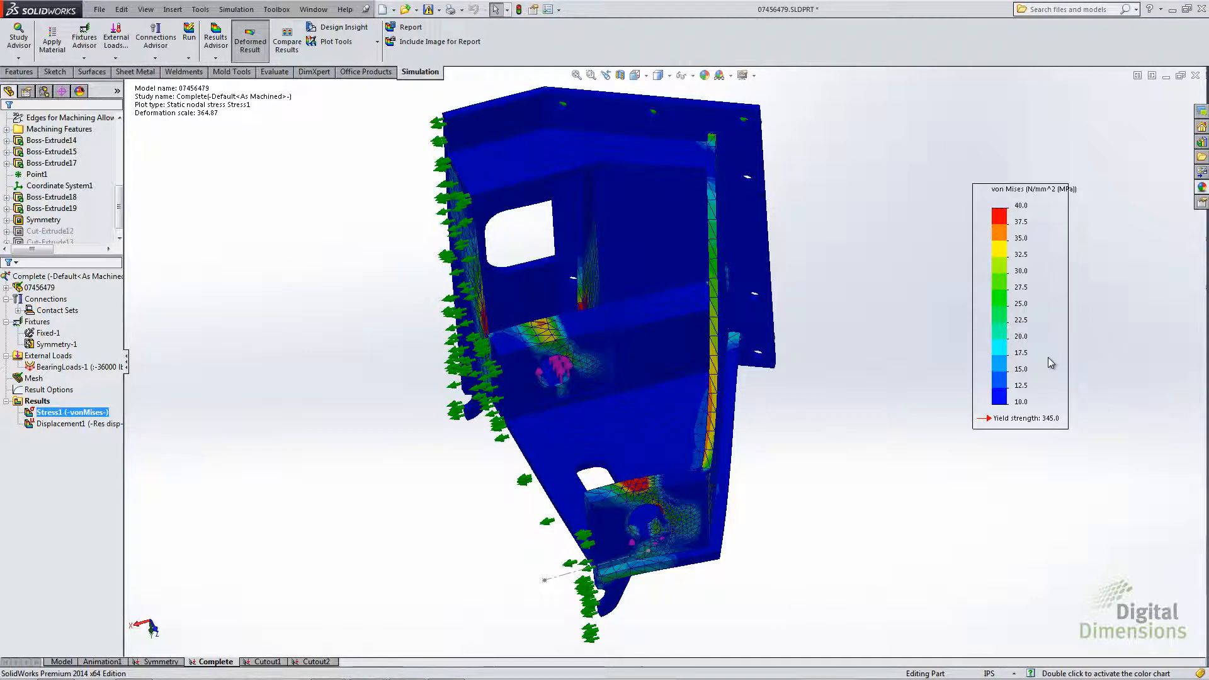
{"action": "scroll", "coordinate": [646, 487], "scroll_direction": "down", "scroll_amount": 3}
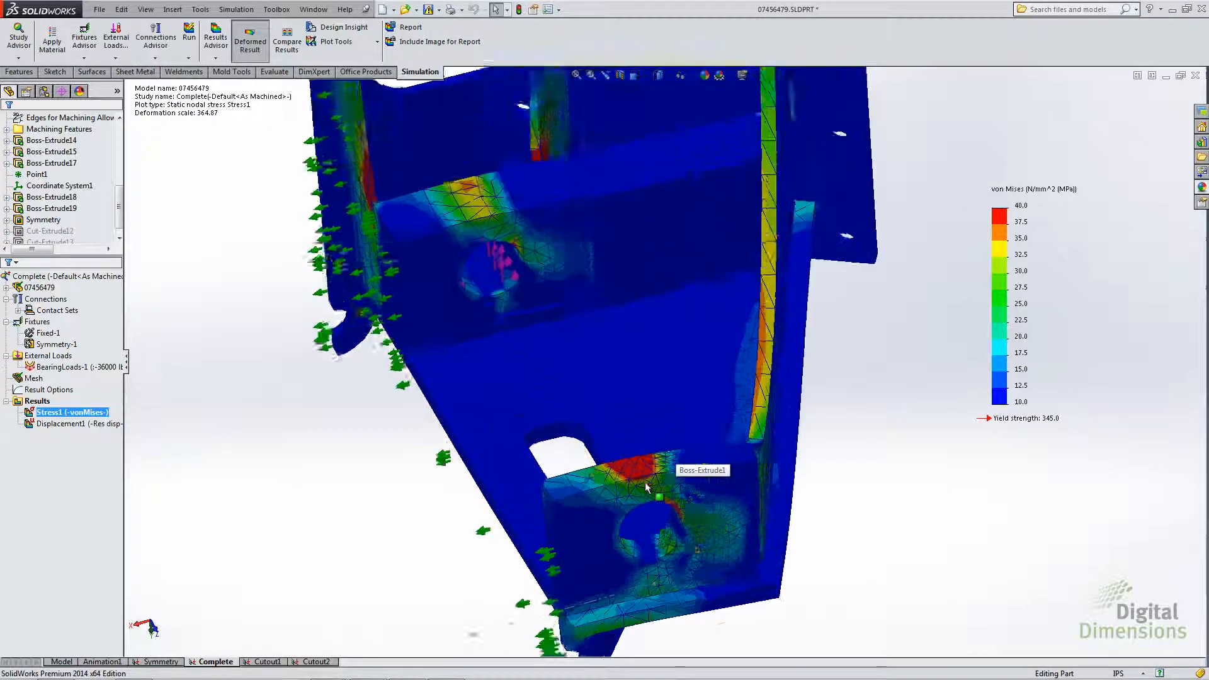
{"action": "scroll", "coordinate": [646, 487], "scroll_direction": "down", "scroll_amount": 6}
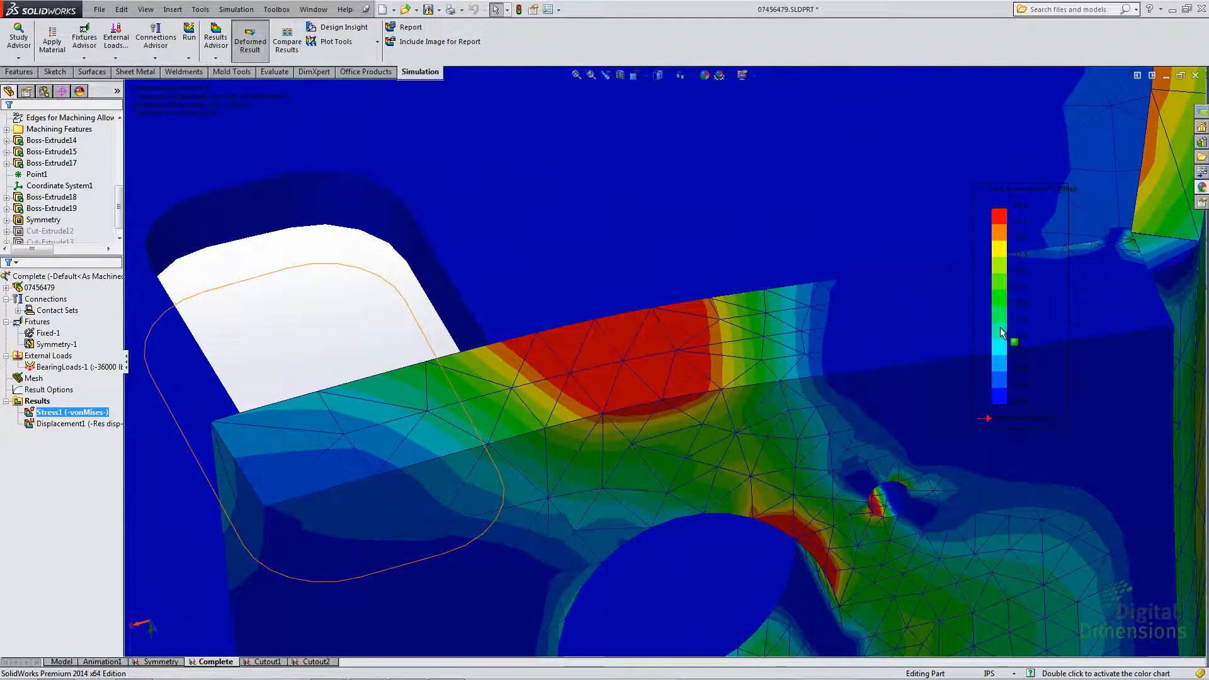
{"action": "scroll", "coordinate": [410, 318], "scroll_direction": "up", "scroll_amount": 1}
{"action": "left_click", "coordinate": [410, 319]}
{"action": "scroll", "coordinate": [670, 296], "scroll_direction": "up", "scroll_amount": 5}
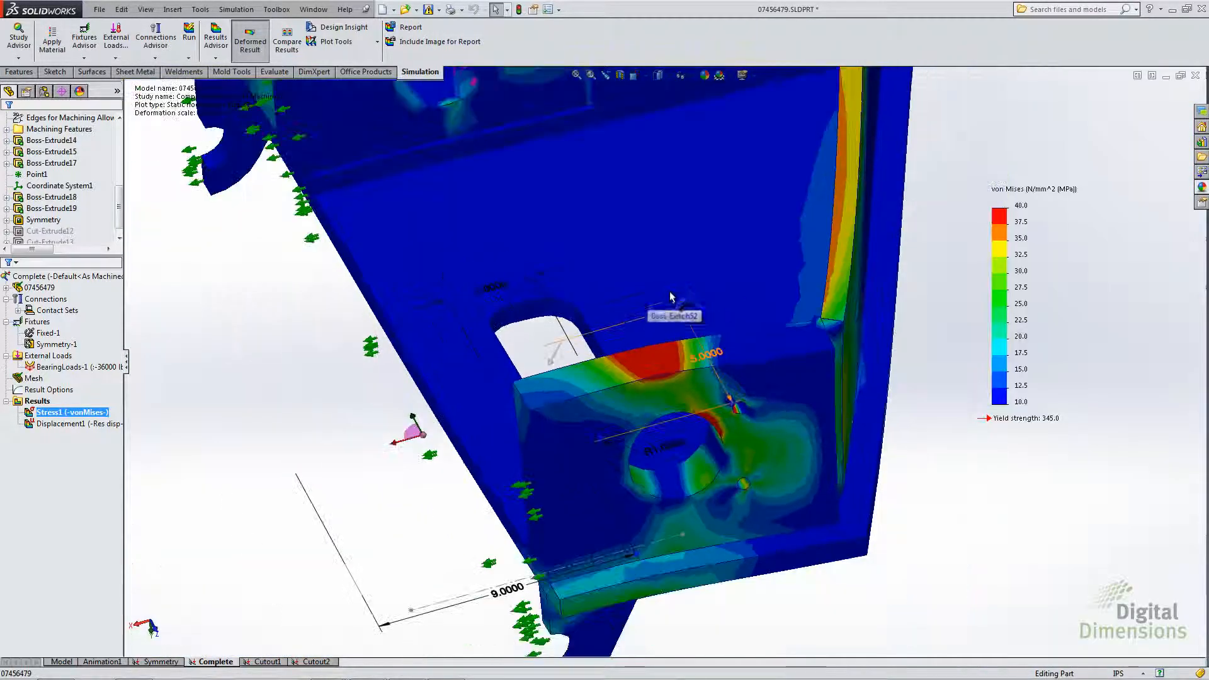
{"action": "scroll", "coordinate": [670, 295], "scroll_direction": "up", "scroll_amount": 4}
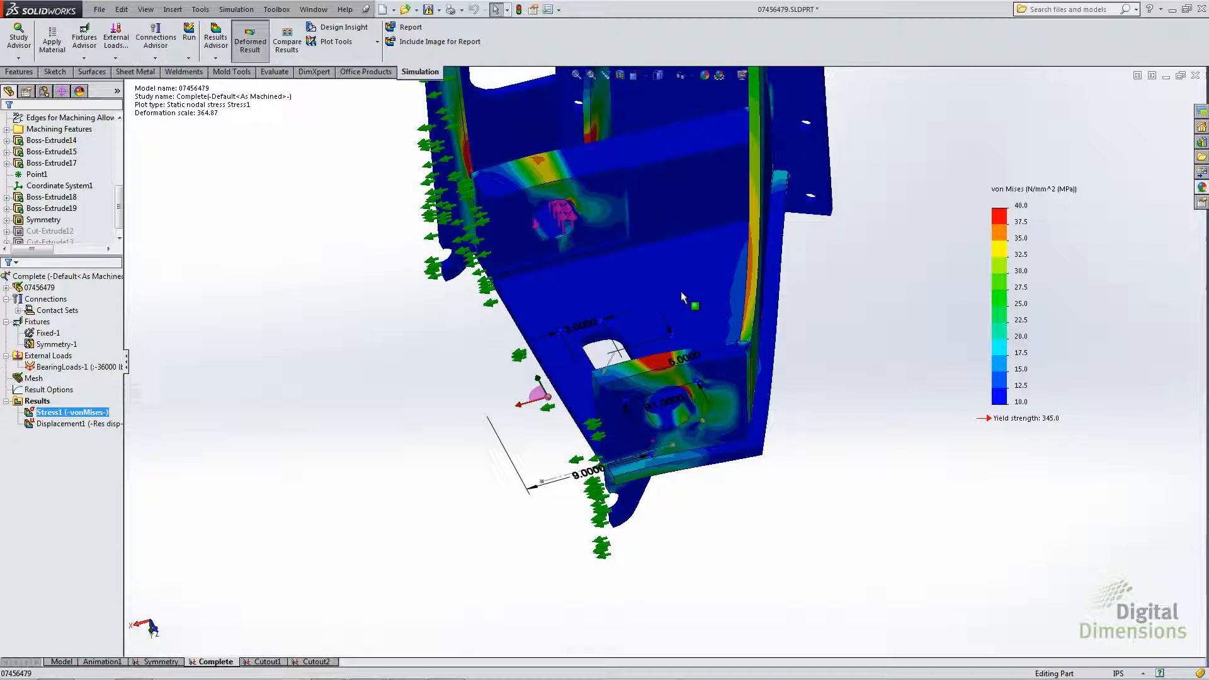
- Select the Symmetry-1 fixture and examine the half model along its symmetry plane
{"action": "left_click", "coordinate": [58, 345]}
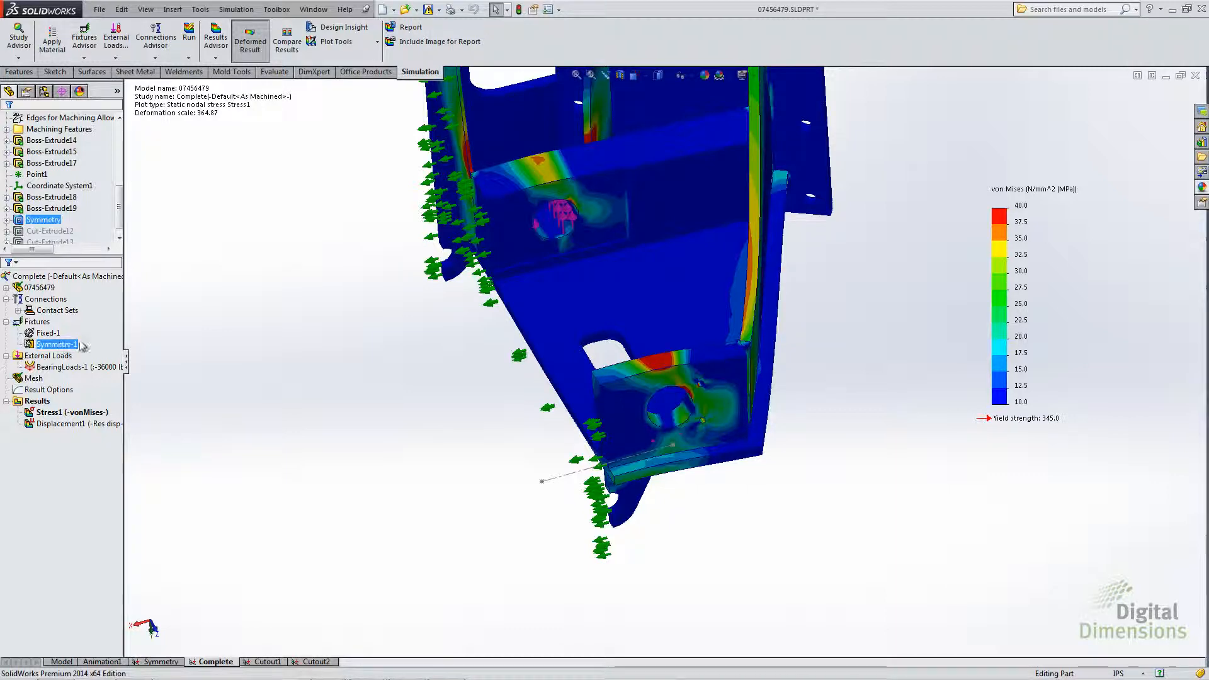
{"action": "middle_click_drag", "start_coordinate": [363, 313], "coordinate": [399, 258]}
{"action": "scroll", "coordinate": [531, 210], "scroll_direction": "up", "scroll_amount": 4}
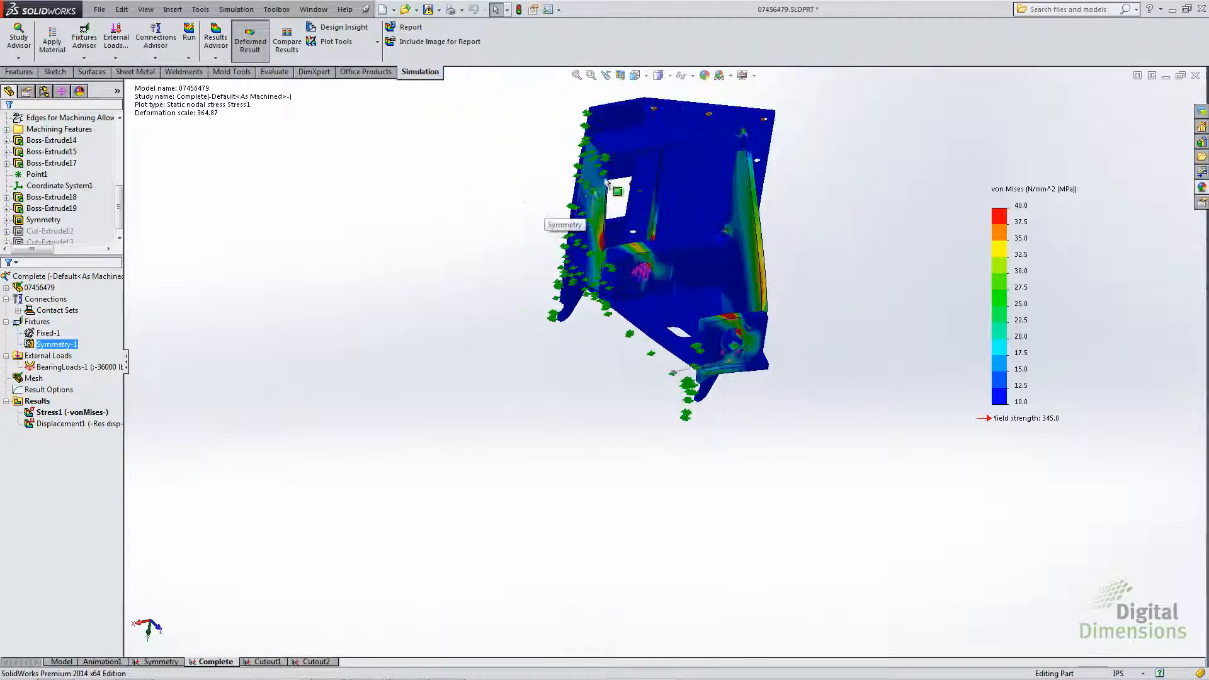
{"action": "scroll", "coordinate": [626, 176], "scroll_direction": "down", "scroll_amount": 3}
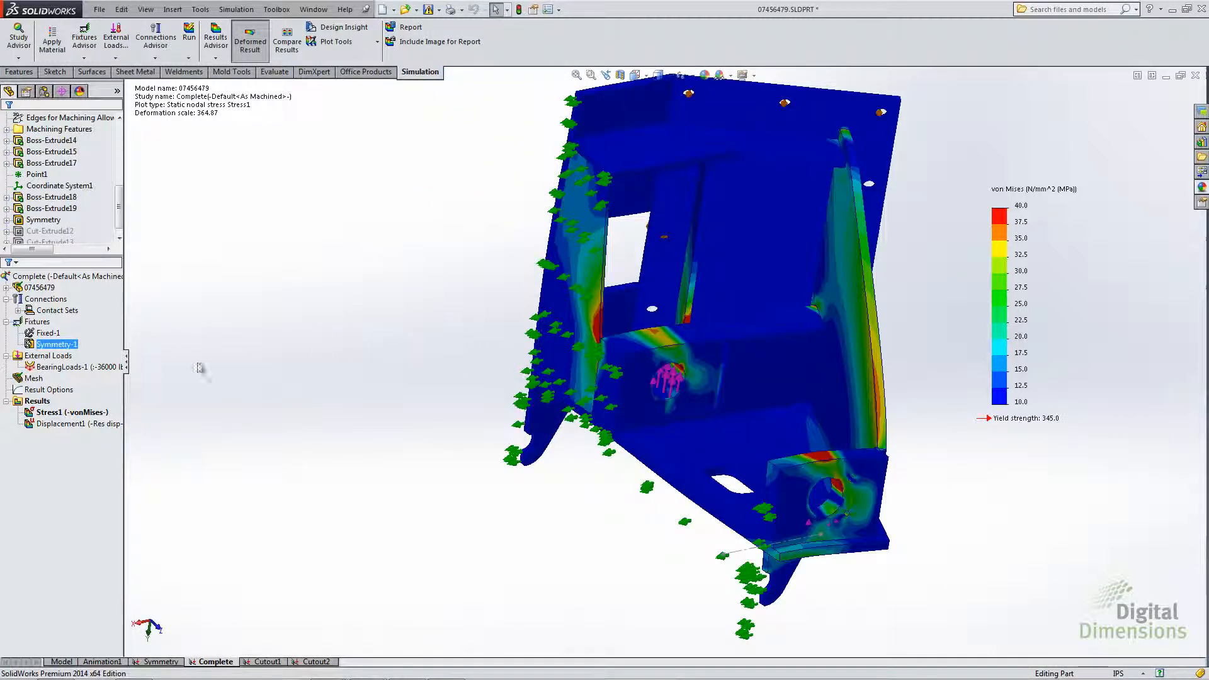
- Turn on the display of symmetric results in the advanced options of the Stress1 von Mises plot
{"action": "left_click", "coordinate": [57, 412]}
{"action": "right_click", "coordinate": [51, 412]}
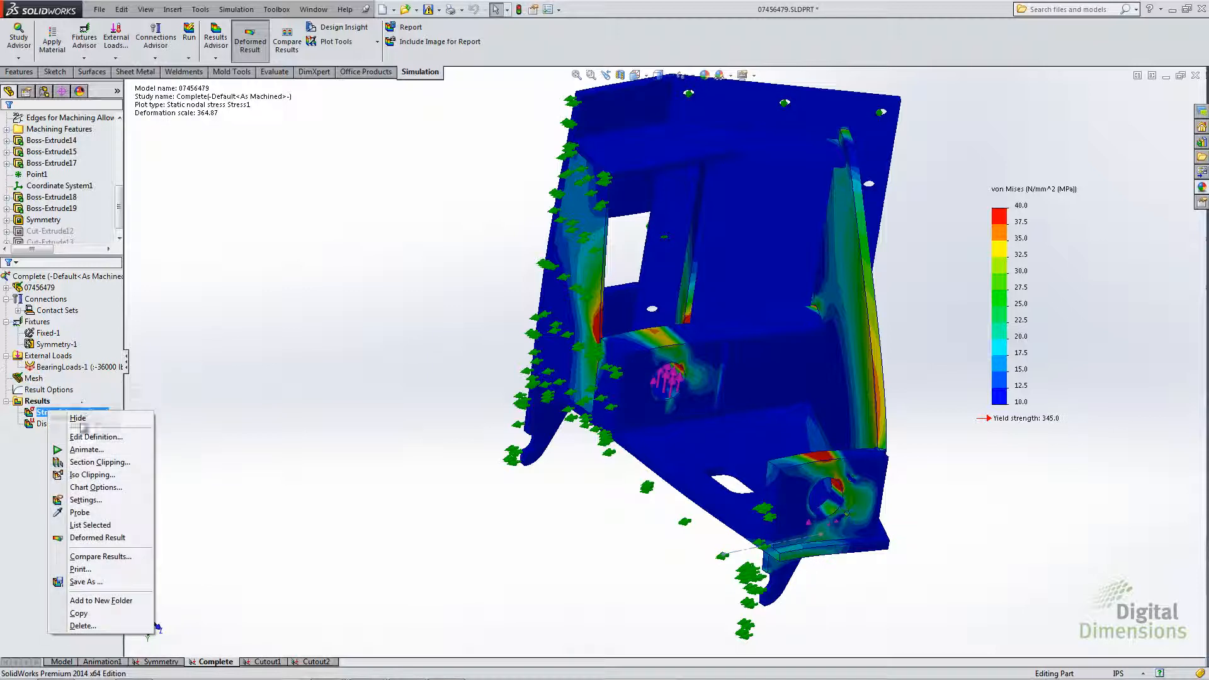
{"action": "left_click", "coordinate": [84, 437]}
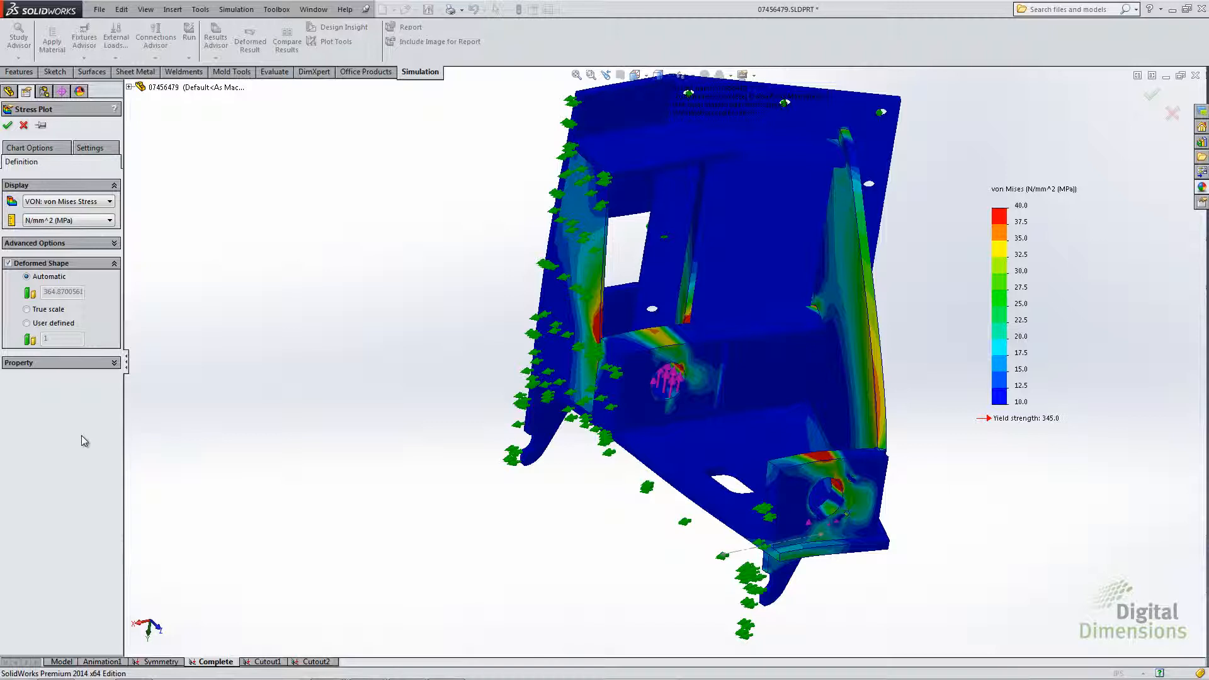
{"action": "left_click", "coordinate": [51, 244]}
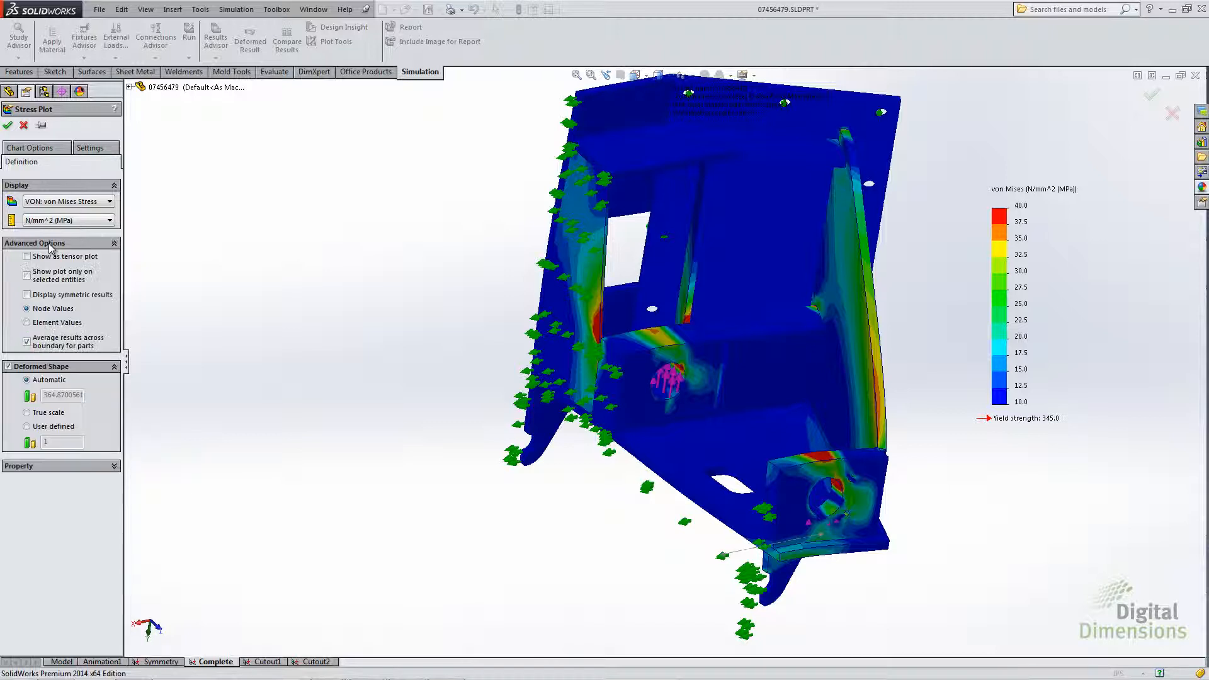
{"action": "left_click", "coordinate": [27, 295]}
{"action": "left_click", "coordinate": [8, 126]}
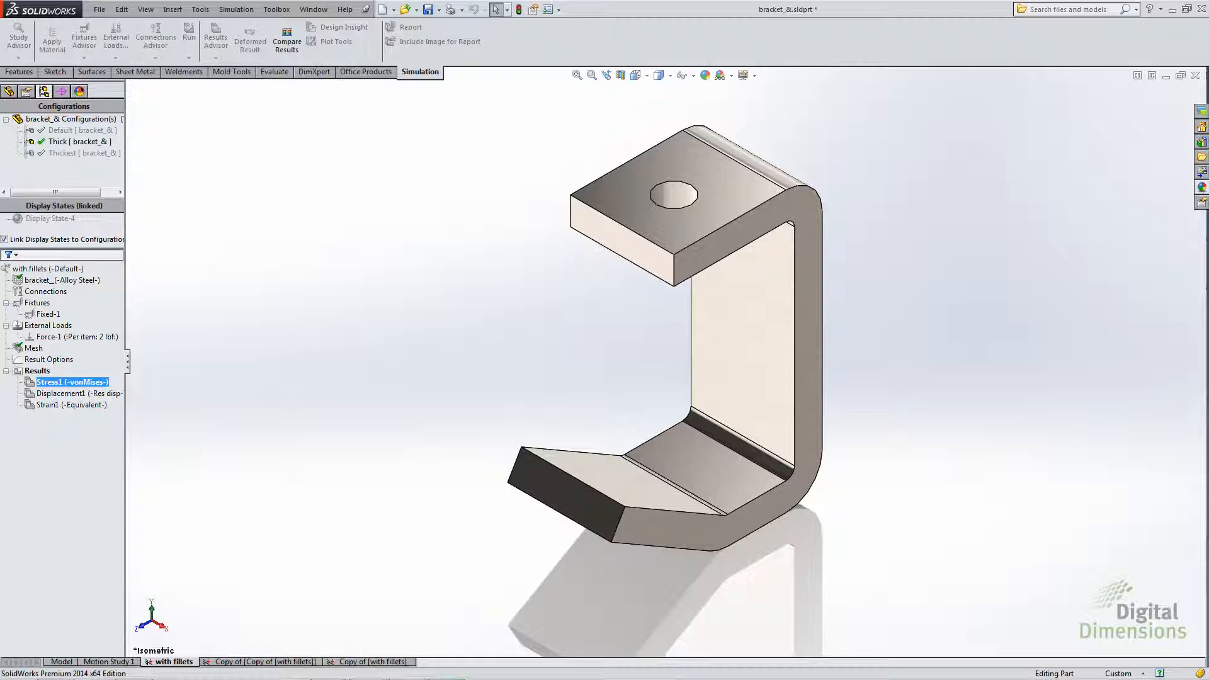
- Activate the bracket's Default, Thick and Thickest configurations one after another and examine their differing thicknesses
{"action": "left_click", "coordinate": [62, 131]}
{"action": "double_click", "coordinate": [61, 132]}
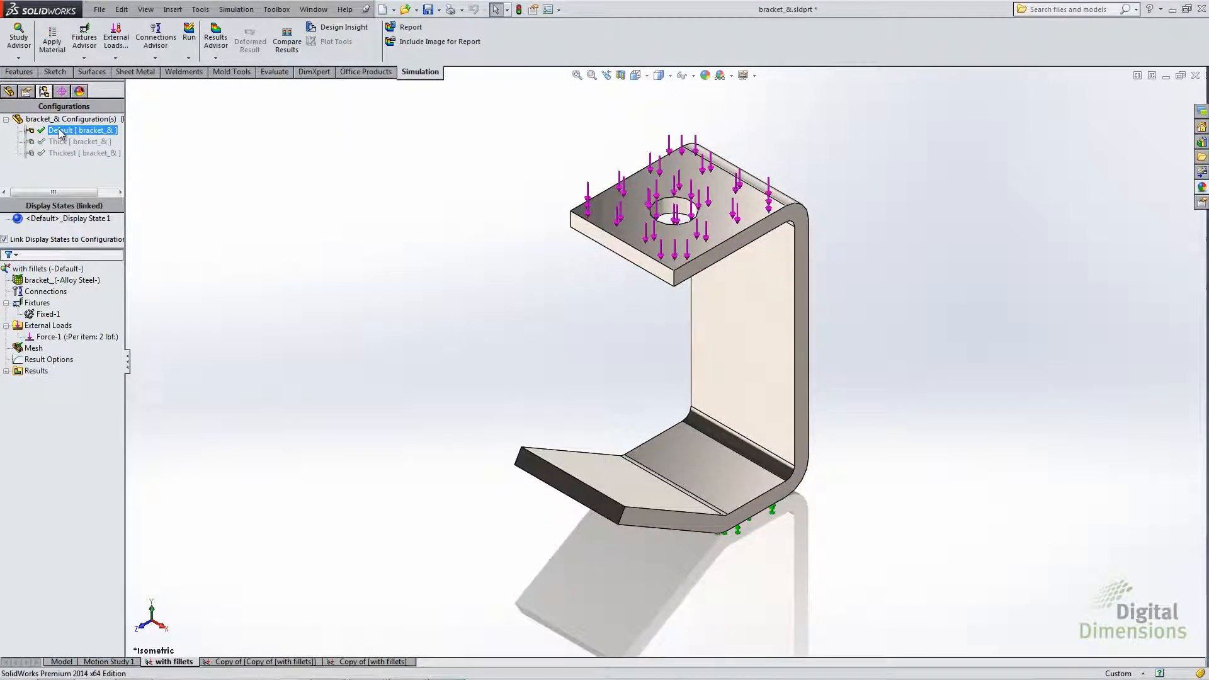
{"action": "middle_click_drag", "start_coordinate": [459, 410], "coordinate": [502, 451]}
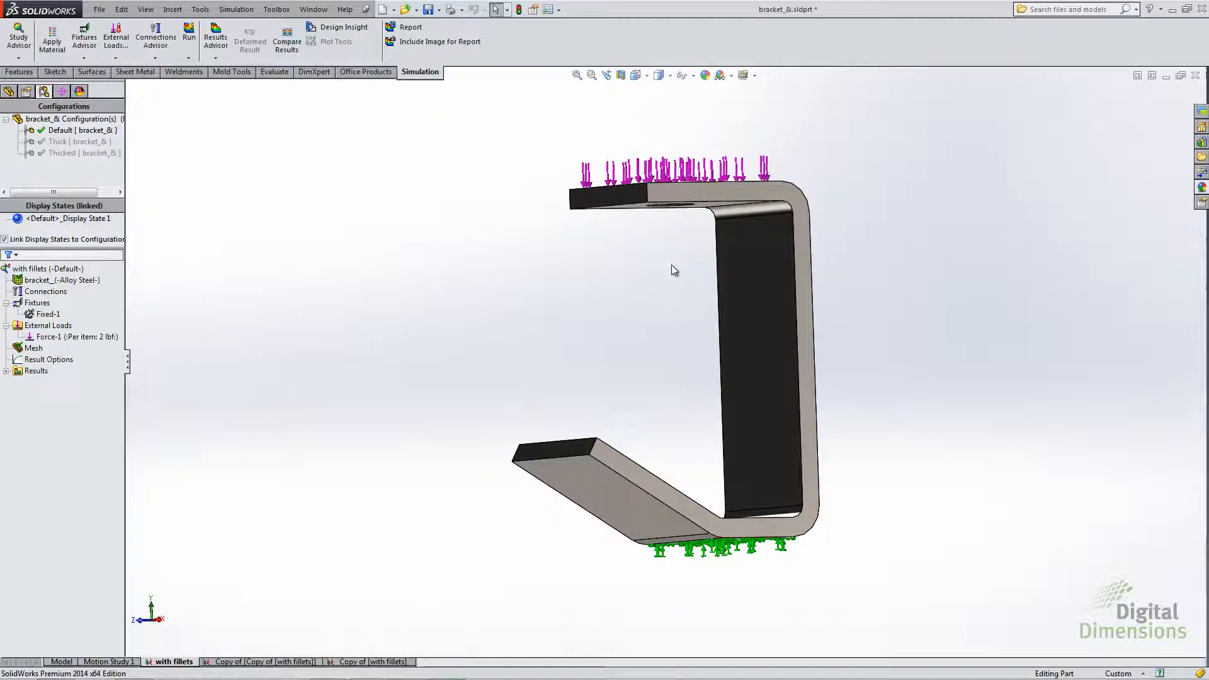
{"action": "middle_click_drag", "start_coordinate": [672, 269], "coordinate": [537, 320]}
{"action": "double_click", "coordinate": [58, 141]}
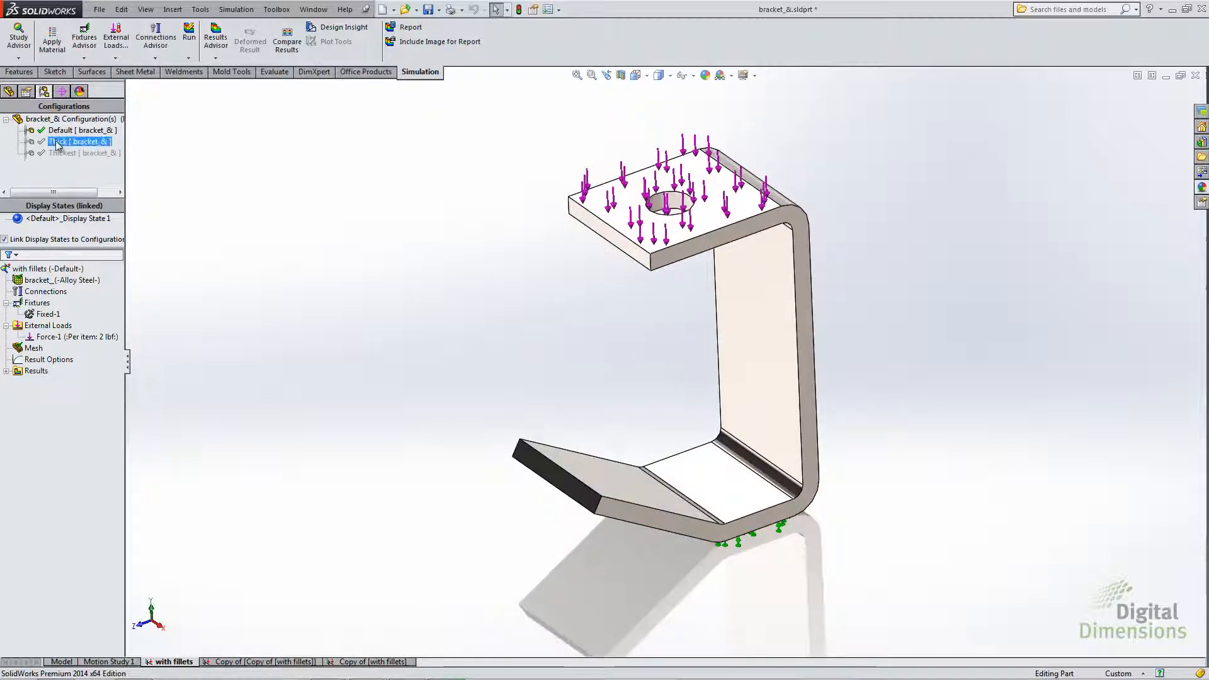
{"action": "left_click", "coordinate": [55, 151]}
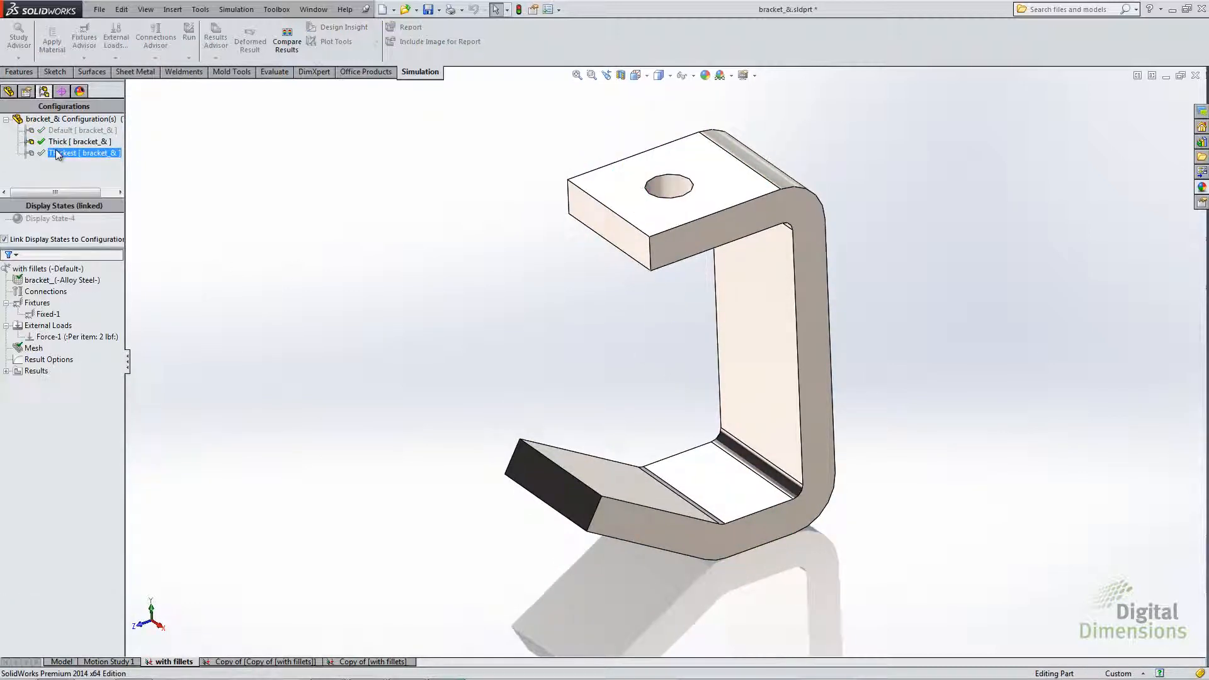
{"action": "double_click", "coordinate": [56, 152]}
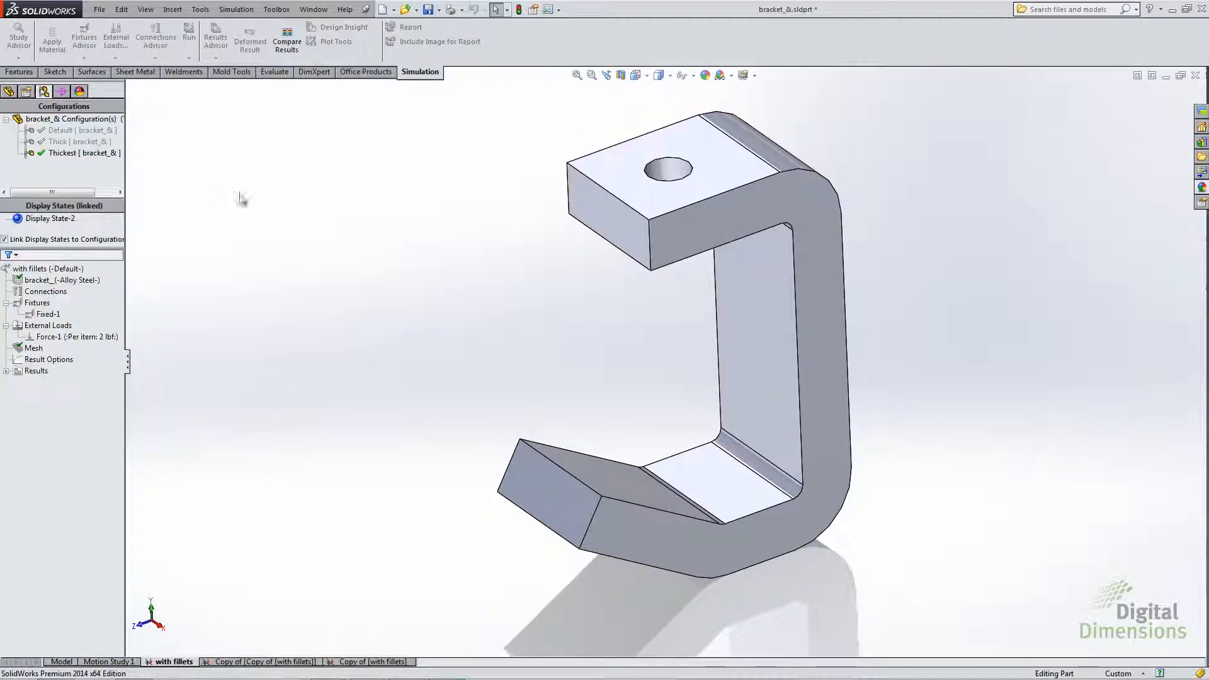
- Compare the Stress1 von Mises plots of all studies in all configurations and move the Compare Results window to the centre of the views
{"action": "left_click", "coordinate": [286, 44]}
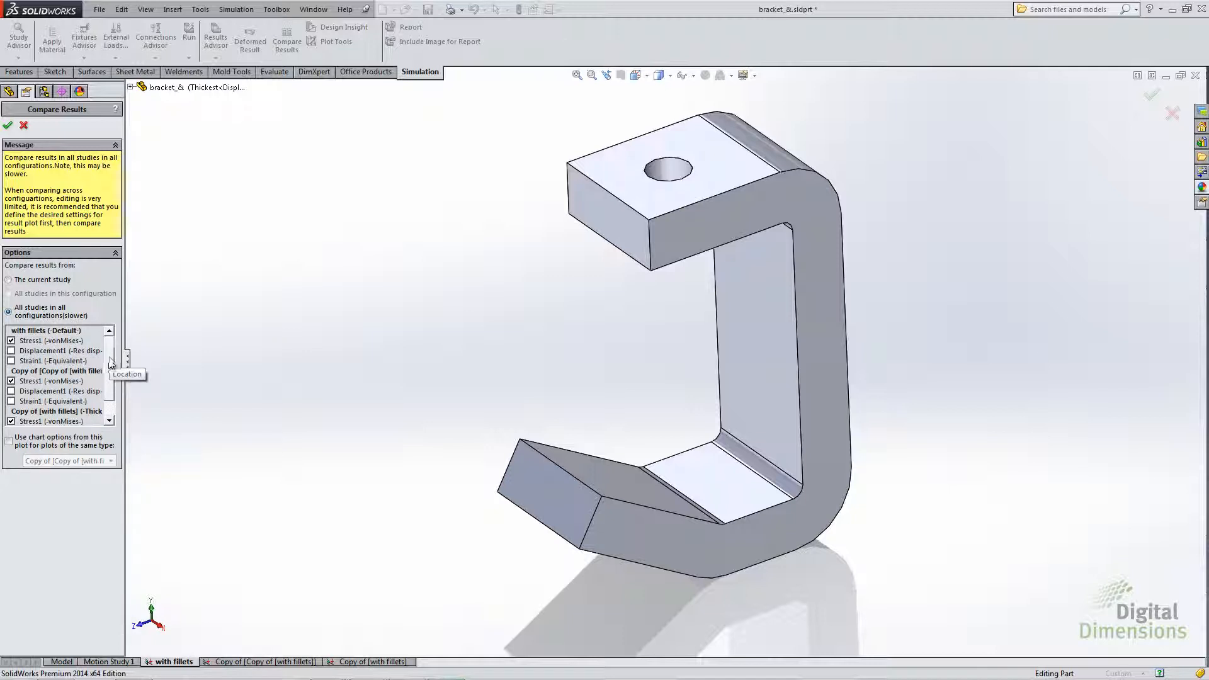
{"action": "scroll", "coordinate": [102, 404], "scroll_direction": "down", "scroll_amount": 1}
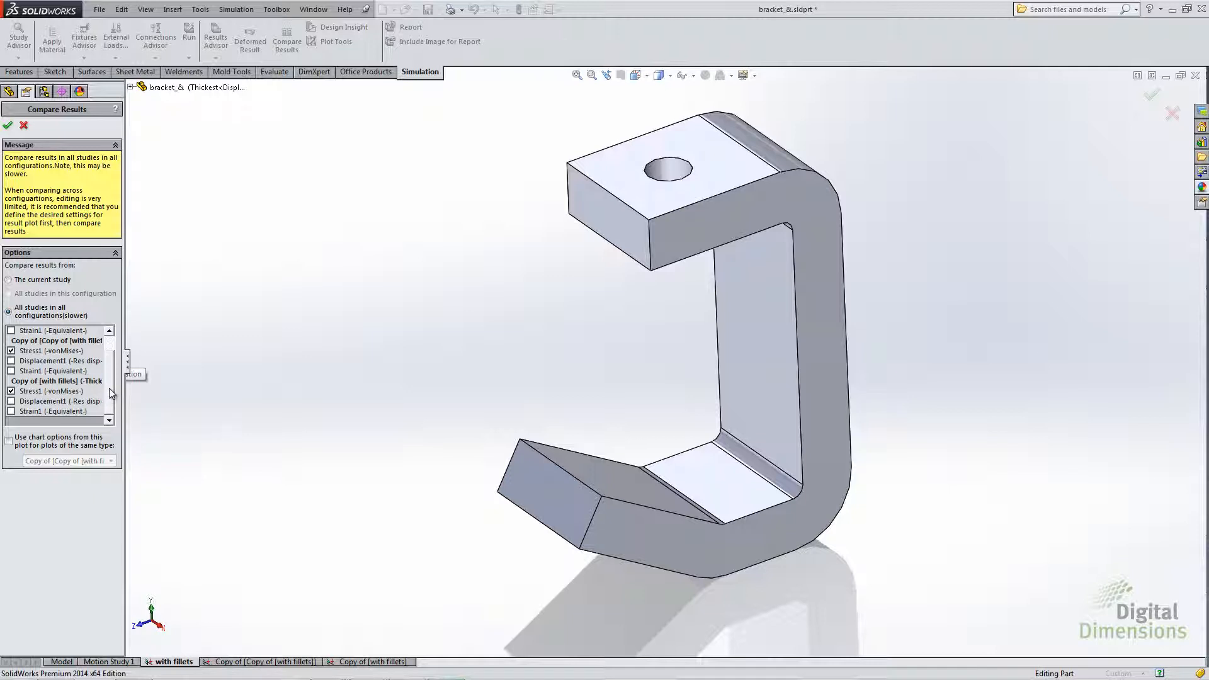
{"action": "scroll", "coordinate": [115, 369], "scroll_direction": "up", "scroll_amount": 1}
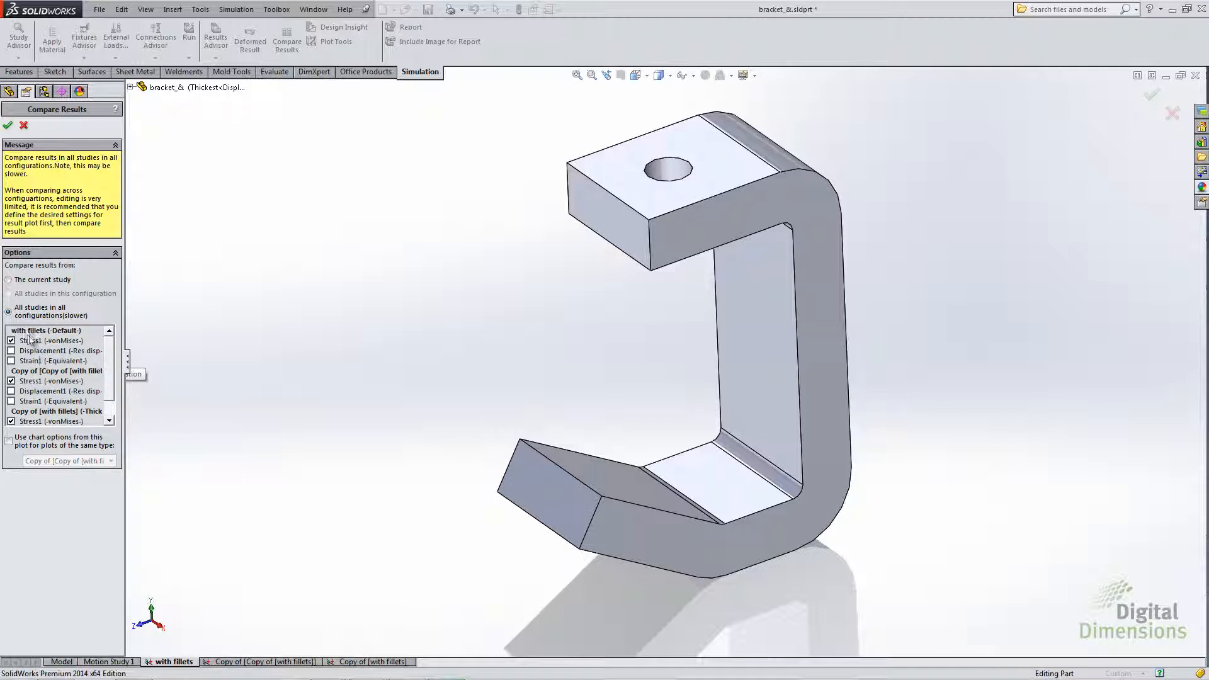
{"action": "mouse_move", "coordinate": [108, 370]}
{"action": "left_mouse_down"}
{"action": "mouse_move", "coordinate": [107, 392]}
{"action": "mouse_move", "coordinate": [108, 356]}
{"action": "left_mouse_up"}
{"action": "left_click", "coordinate": [7, 125]}
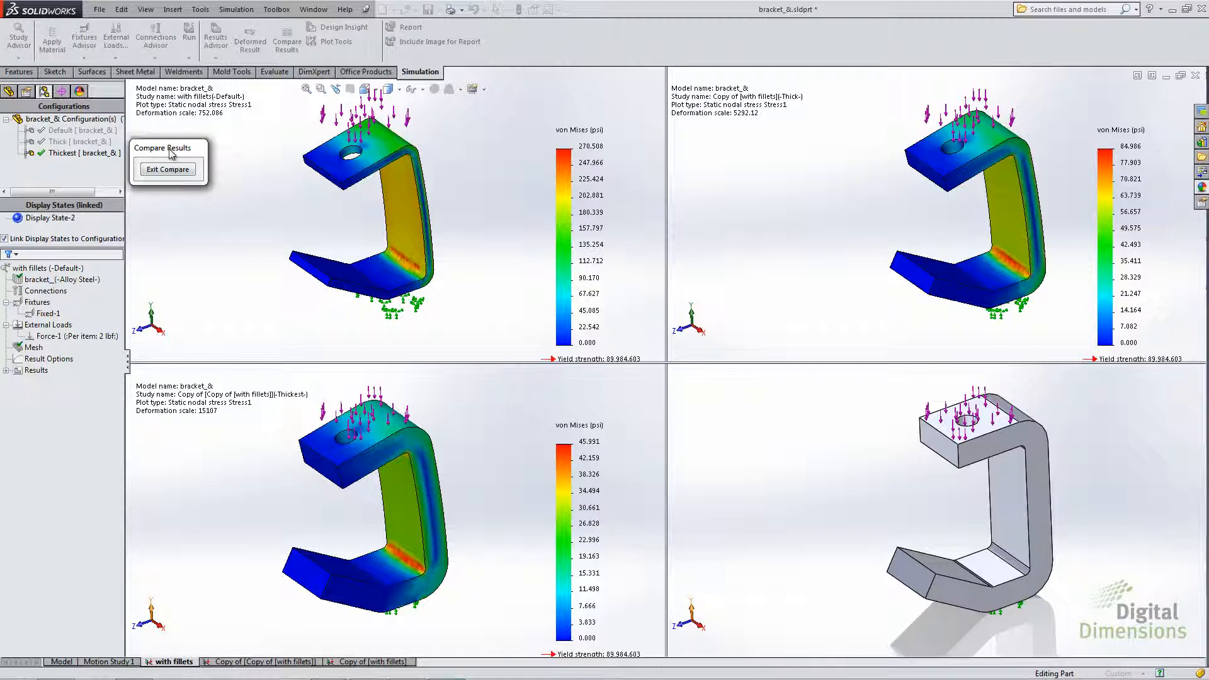
{"action": "left_click_drag", "start_coordinate": [171, 151], "coordinate": [728, 409]}
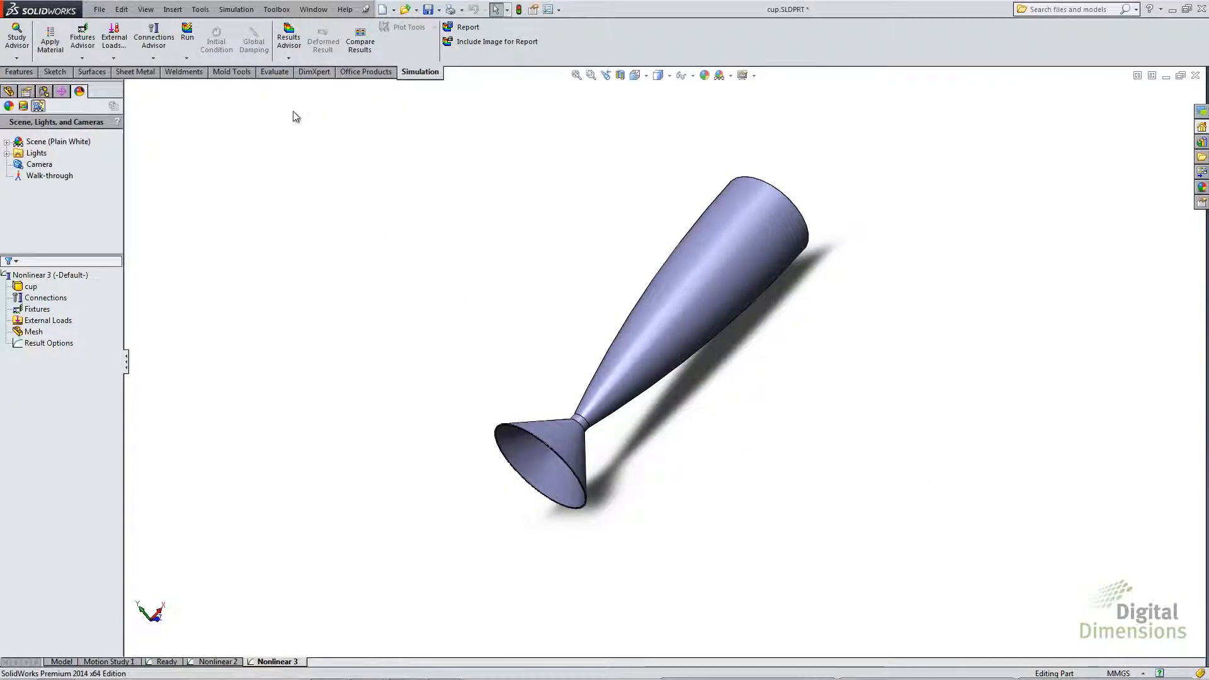
- Create a new nonlinear static study for the cup
{"action": "left_click", "coordinate": [237, 9]}
{"action": "left_click", "coordinate": [242, 27]}
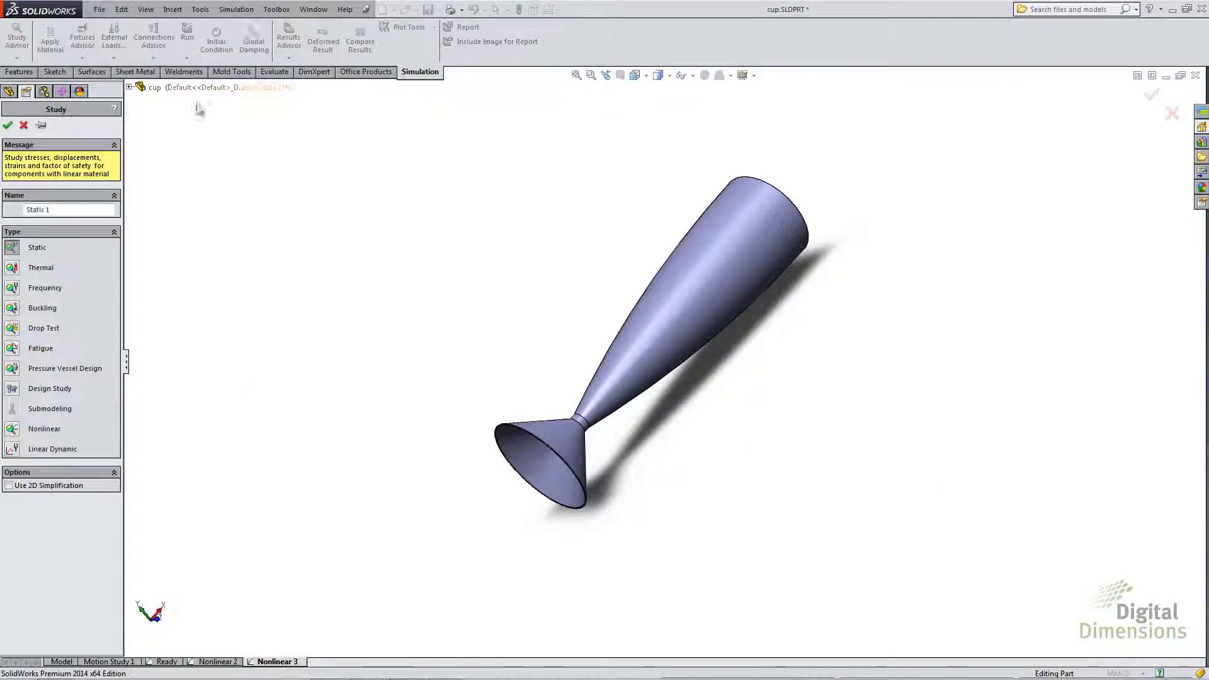
{"action": "left_click", "coordinate": [13, 428]}
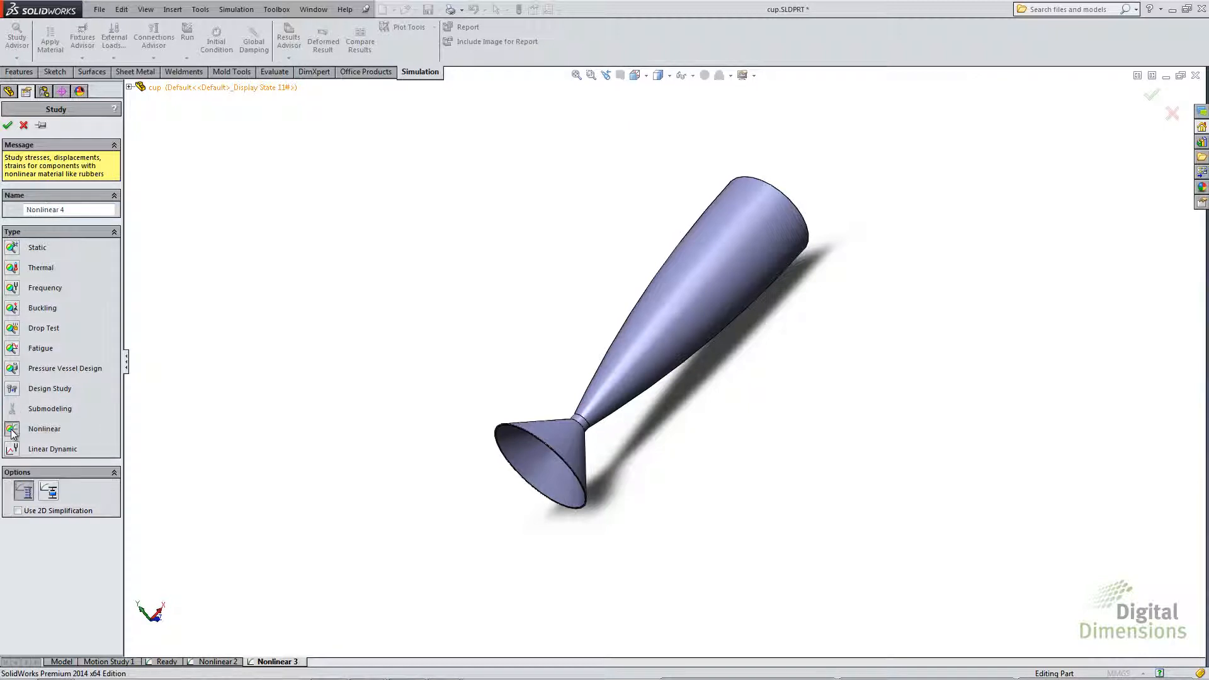
{"action": "left_click", "coordinate": [7, 125]}
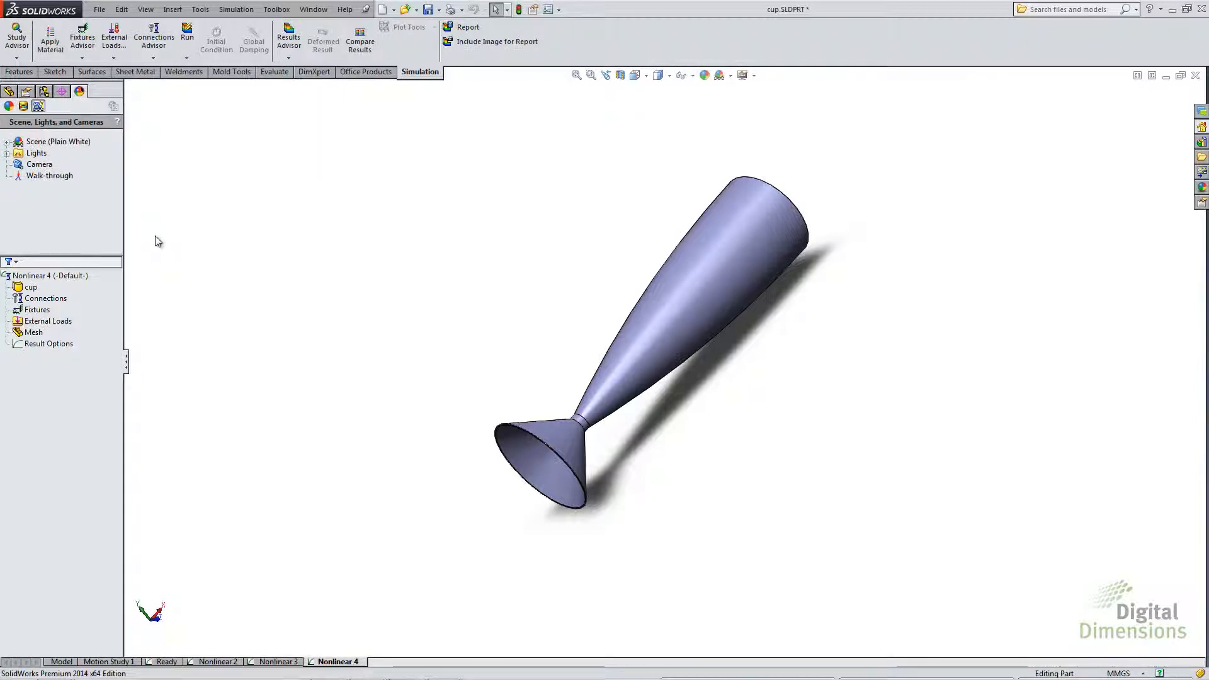
- Import the in-mold stresses from inmold_stresses.POE into the new study's properties, including the material from SolidWorks Plastics
{"action": "left_click", "coordinate": [42, 275]}
{"action": "right_click", "coordinate": [41, 275]}
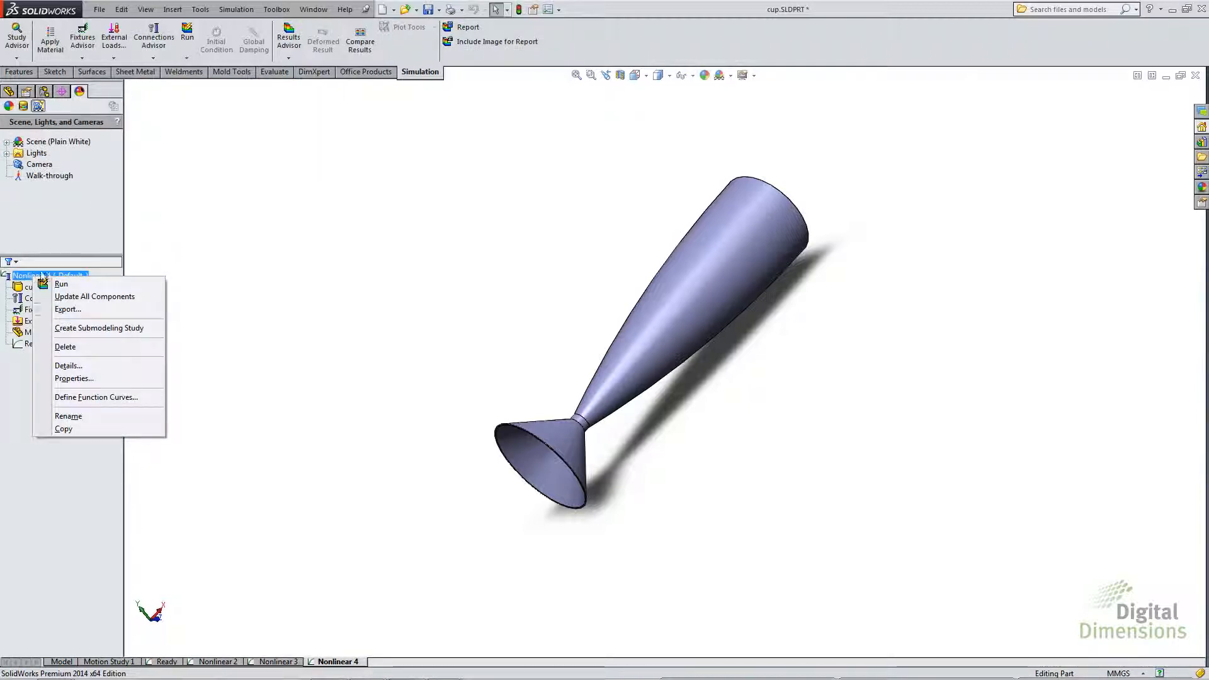
{"action": "left_click", "coordinate": [74, 377]}
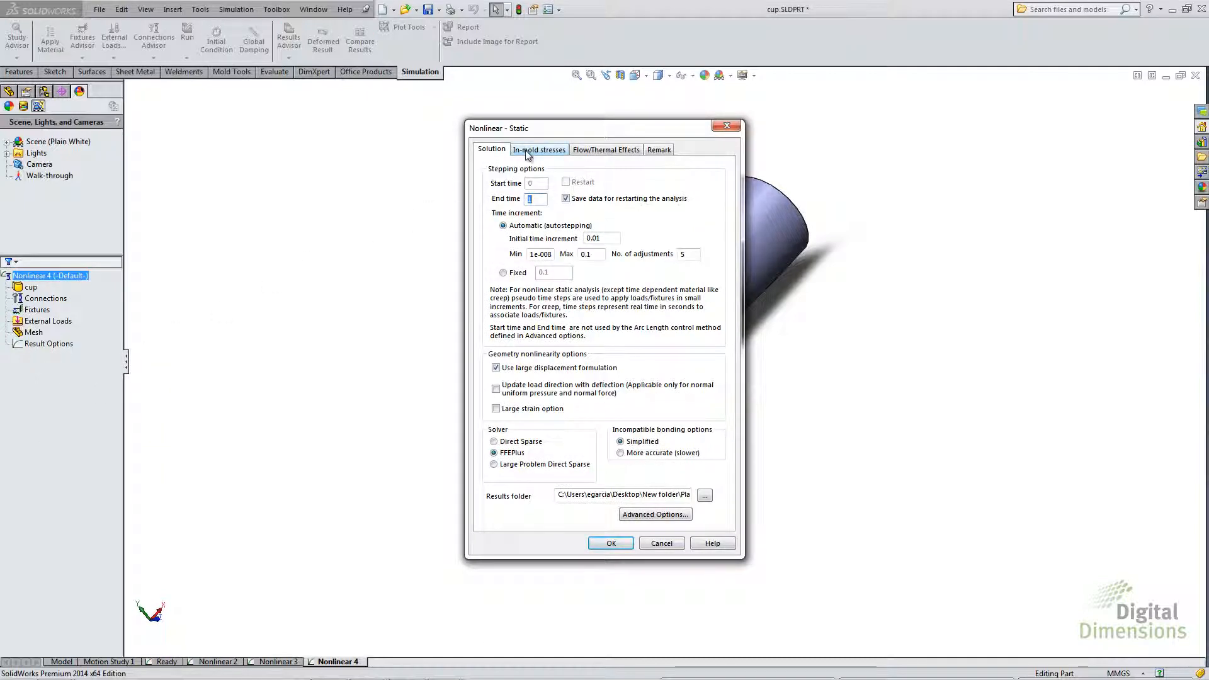
{"action": "left_click", "coordinate": [528, 151]}
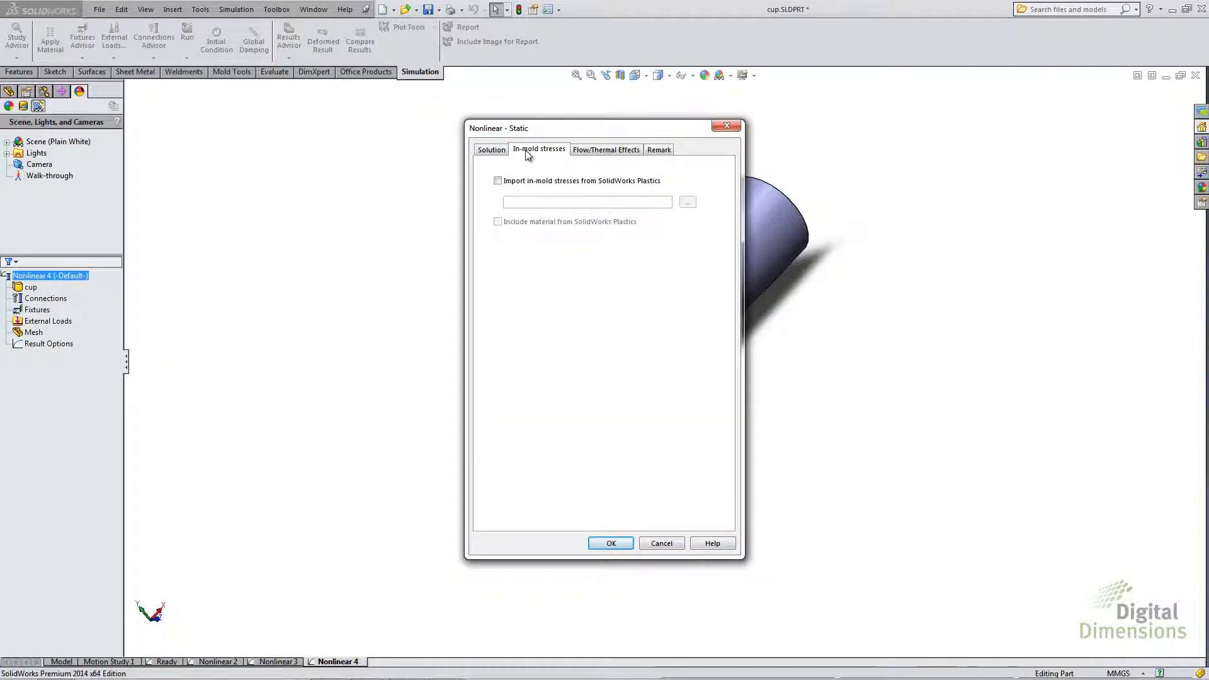
{"action": "left_click", "coordinate": [498, 180]}
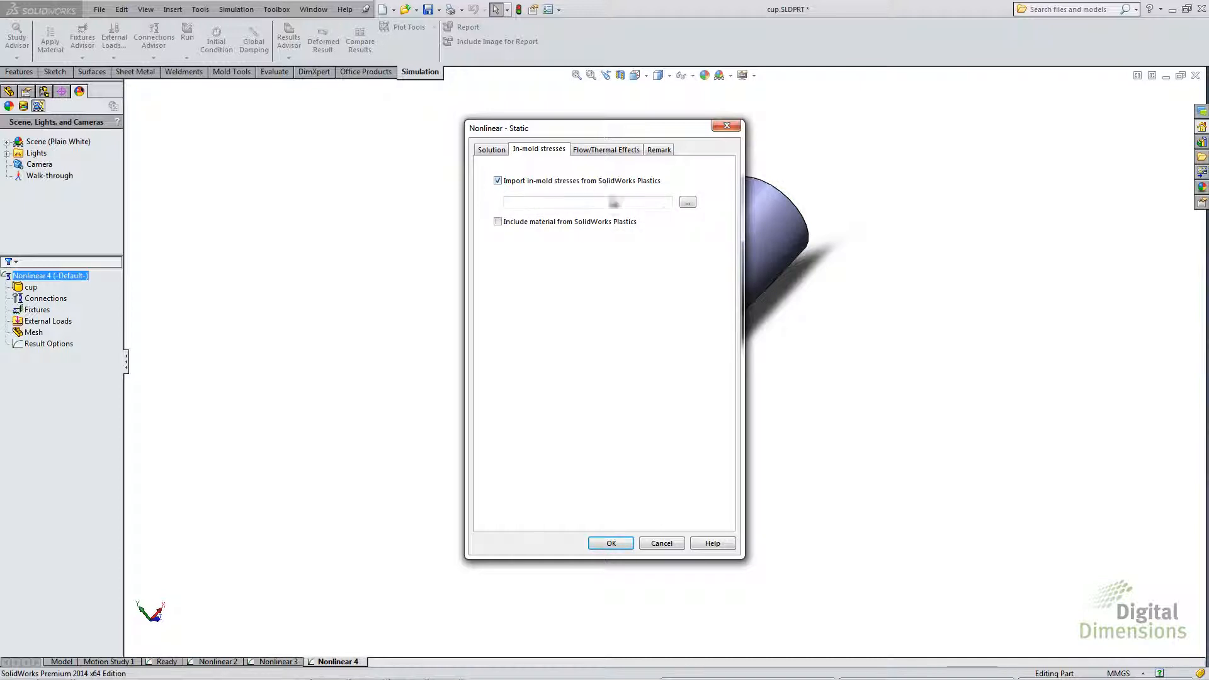
{"action": "left_click", "coordinate": [688, 205]}
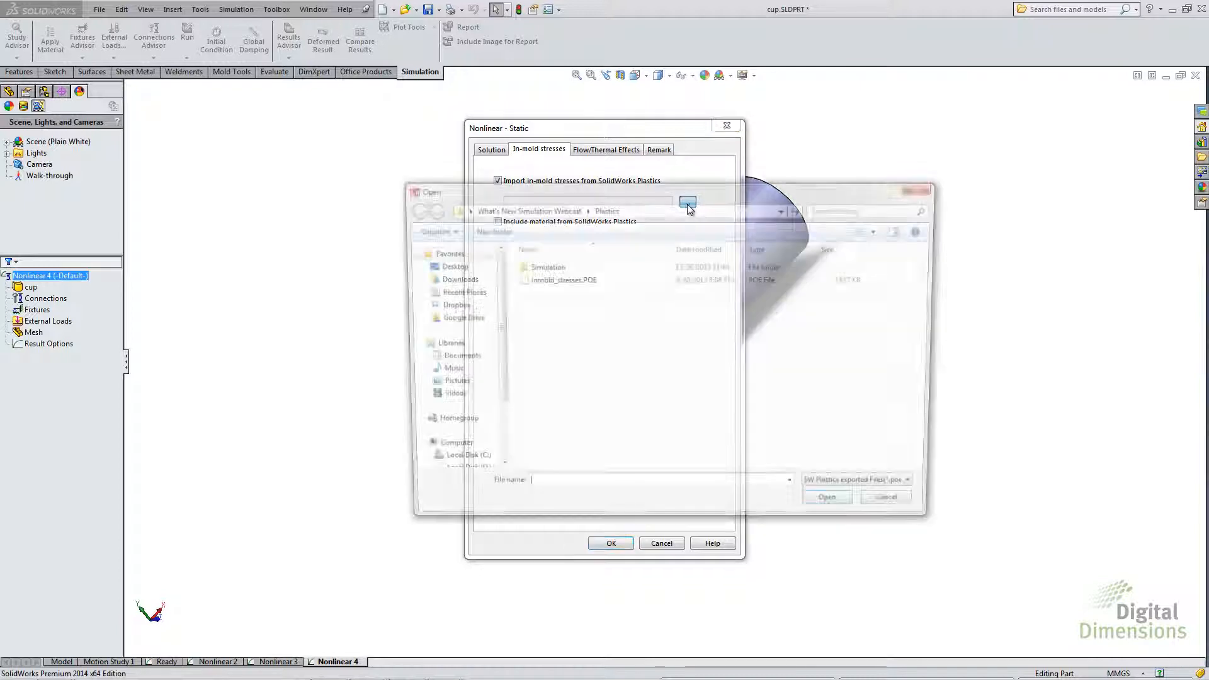
{"action": "left_click", "coordinate": [540, 283]}
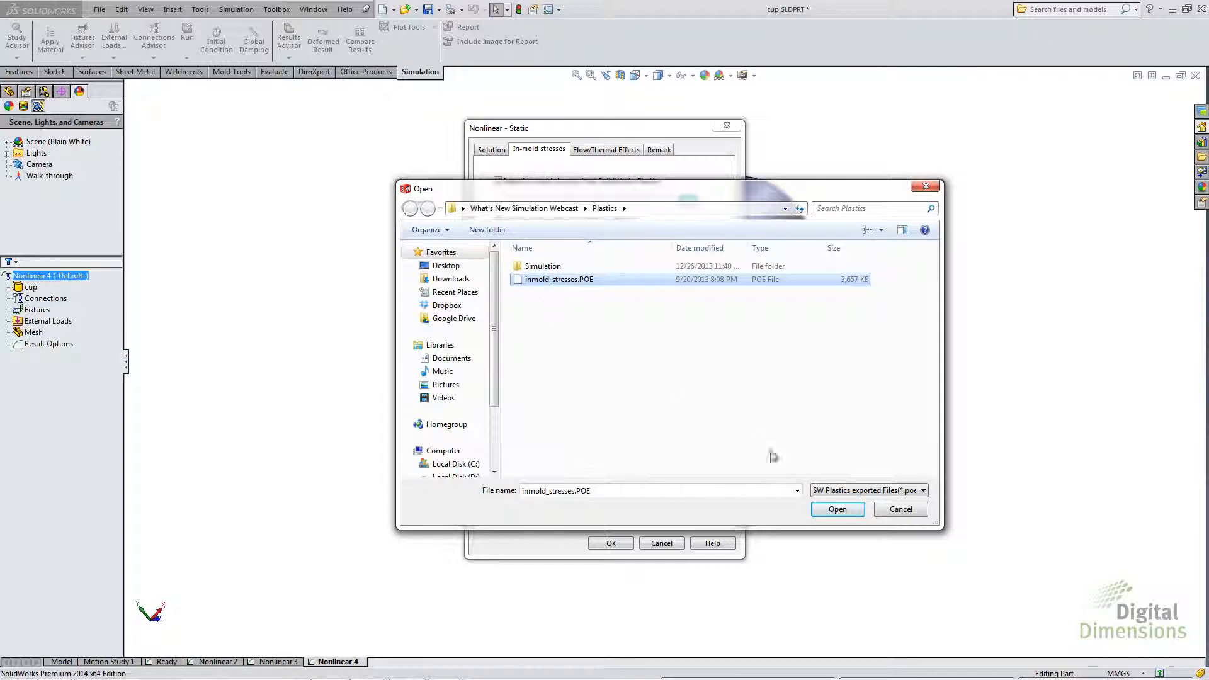
{"action": "left_click", "coordinate": [835, 510]}
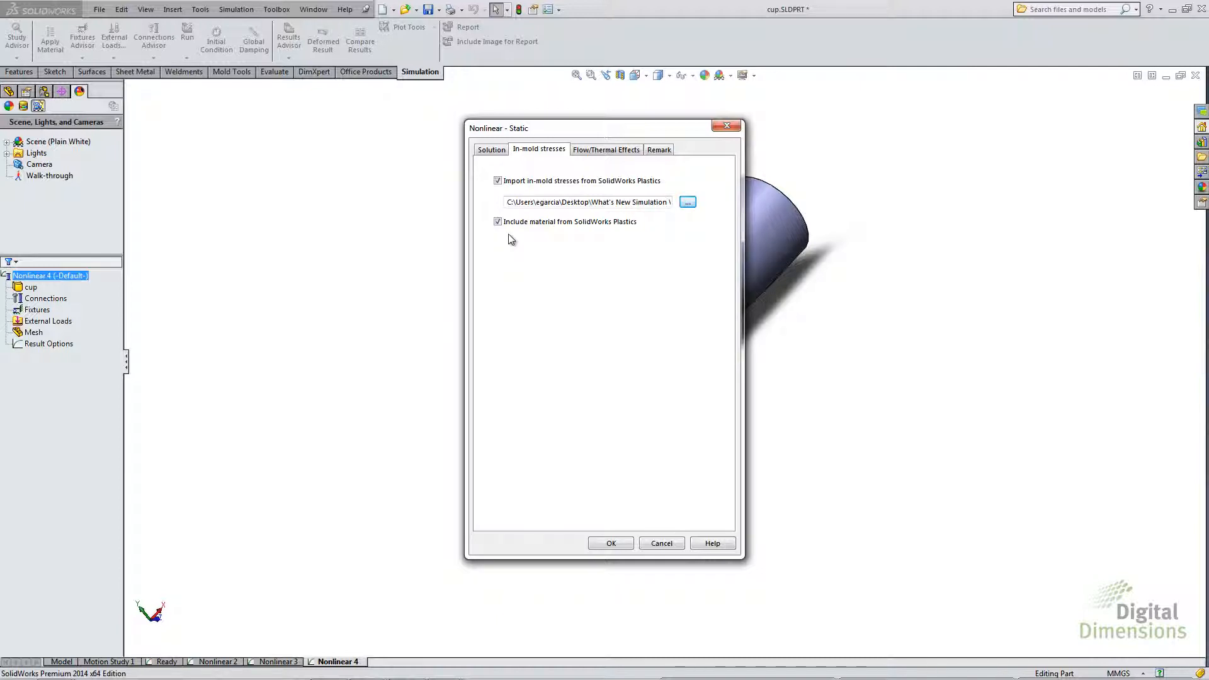
{"action": "left_click", "coordinate": [608, 544]}
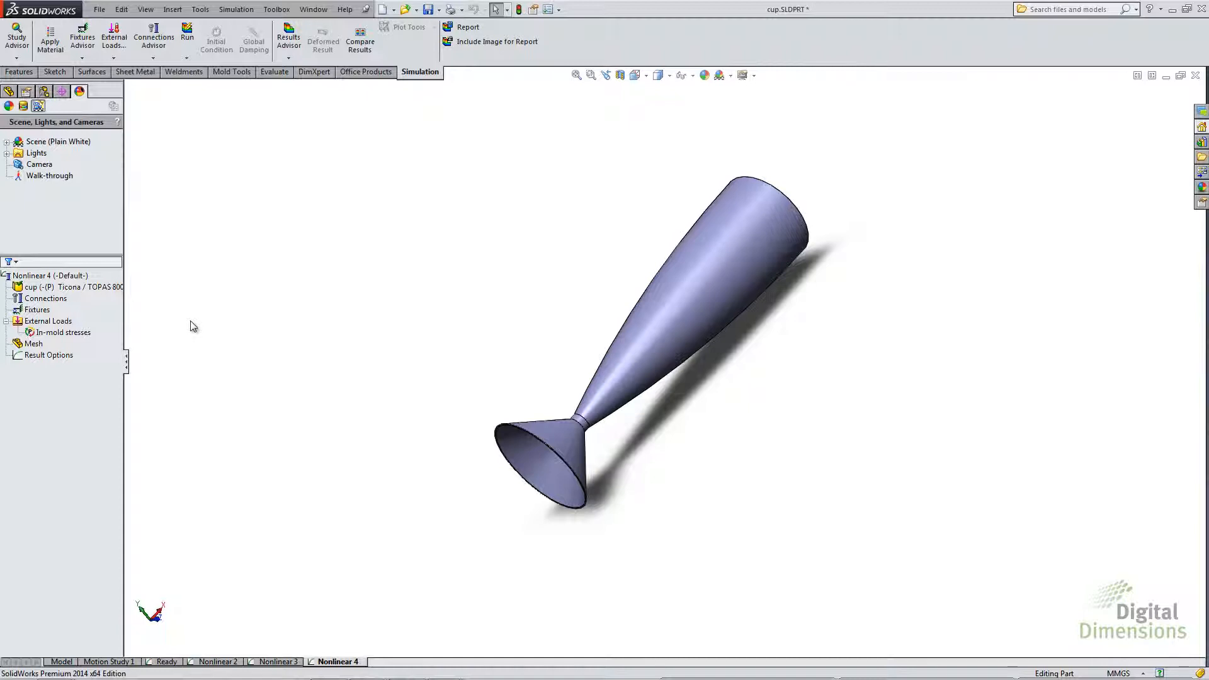
{"action": "left_click", "coordinate": [116, 342]}
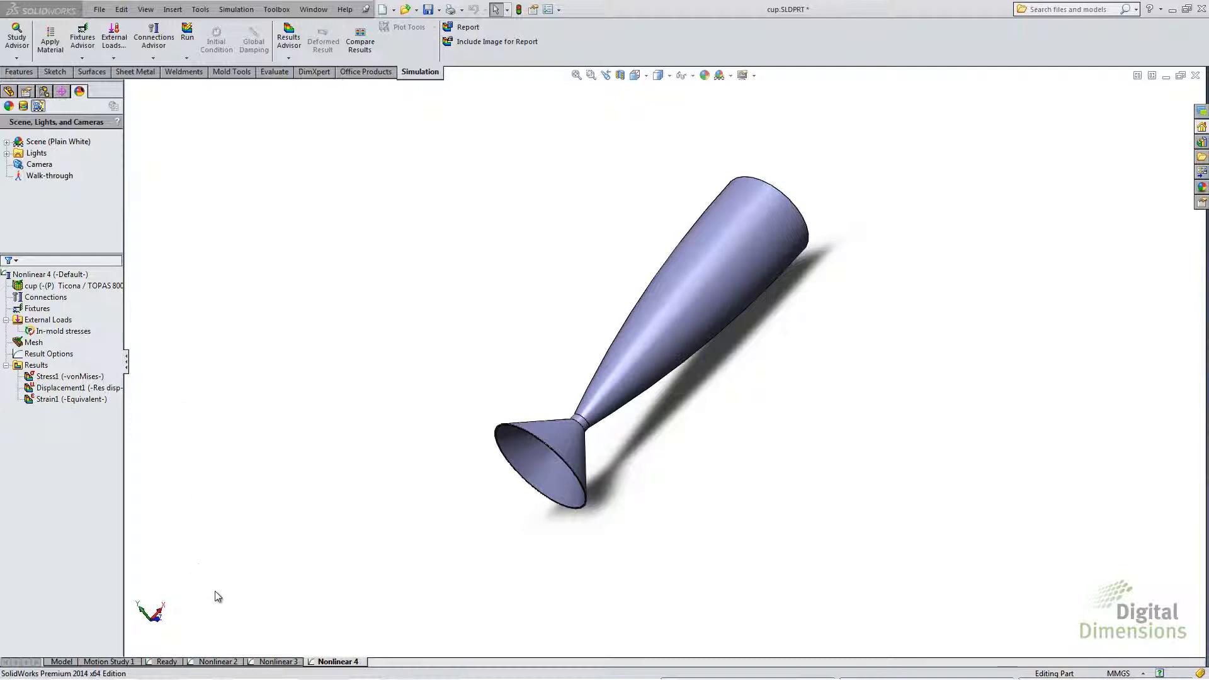
- Switch to the Nonlinear 2 study and show its Stress1 von Mises plot
{"action": "left_click", "coordinate": [219, 663]}
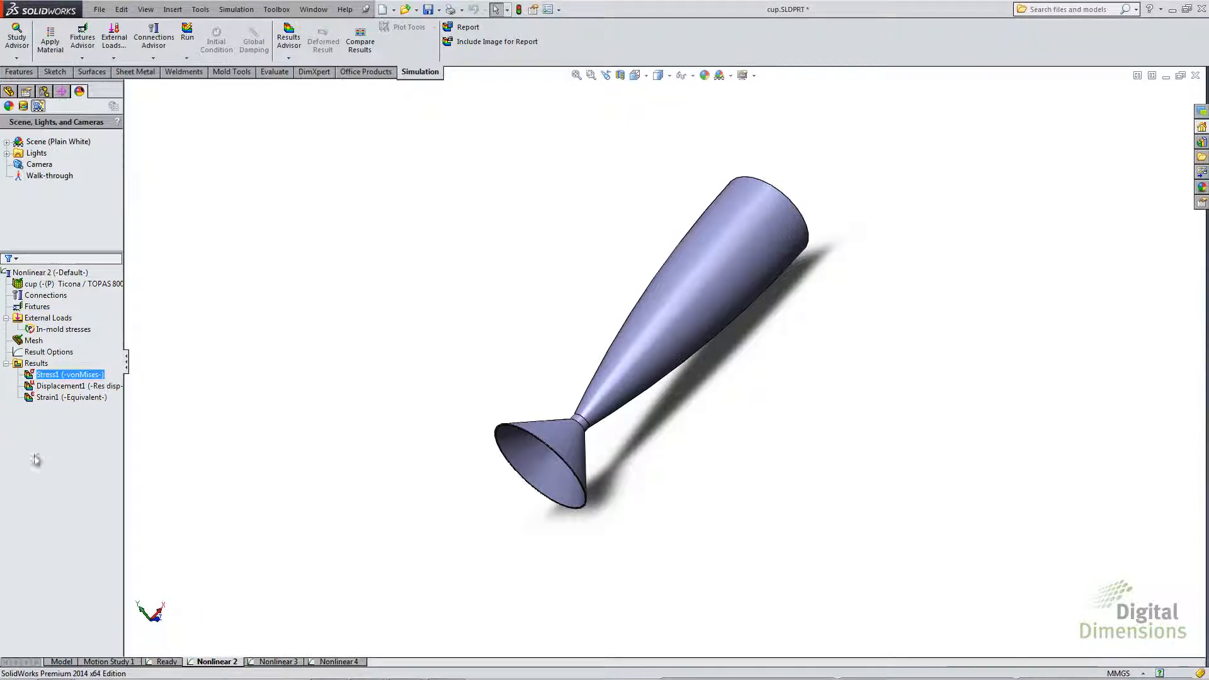
{"action": "left_click", "coordinate": [45, 376]}
{"action": "right_click", "coordinate": [45, 376]}
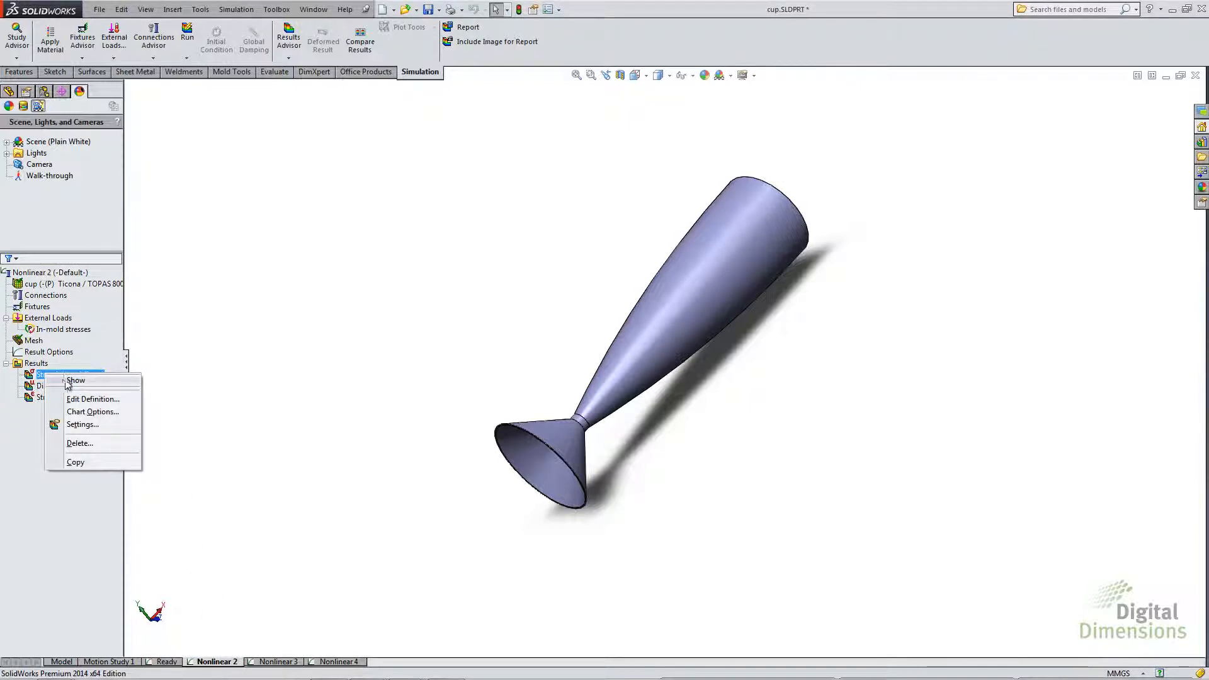
{"action": "left_click", "coordinate": [70, 385]}
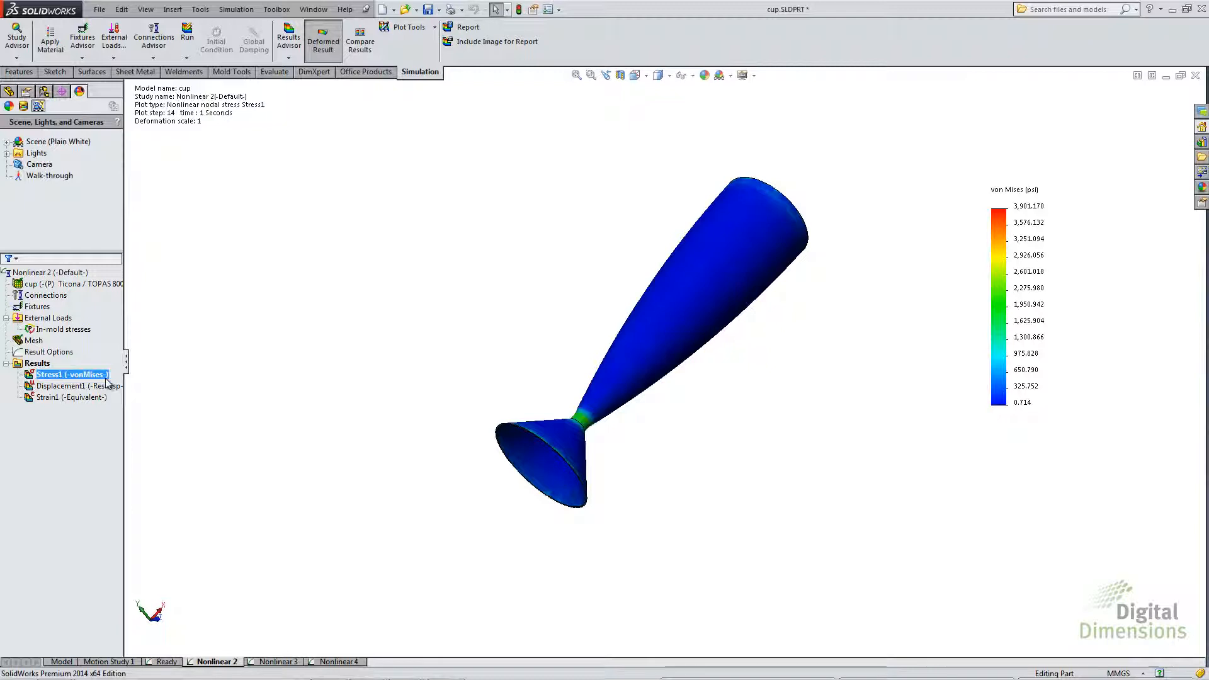
- Show the Displacement1 plot of the Nonlinear 2 study, play its animation and close the animation
{"action": "double_click", "coordinate": [57, 386]}
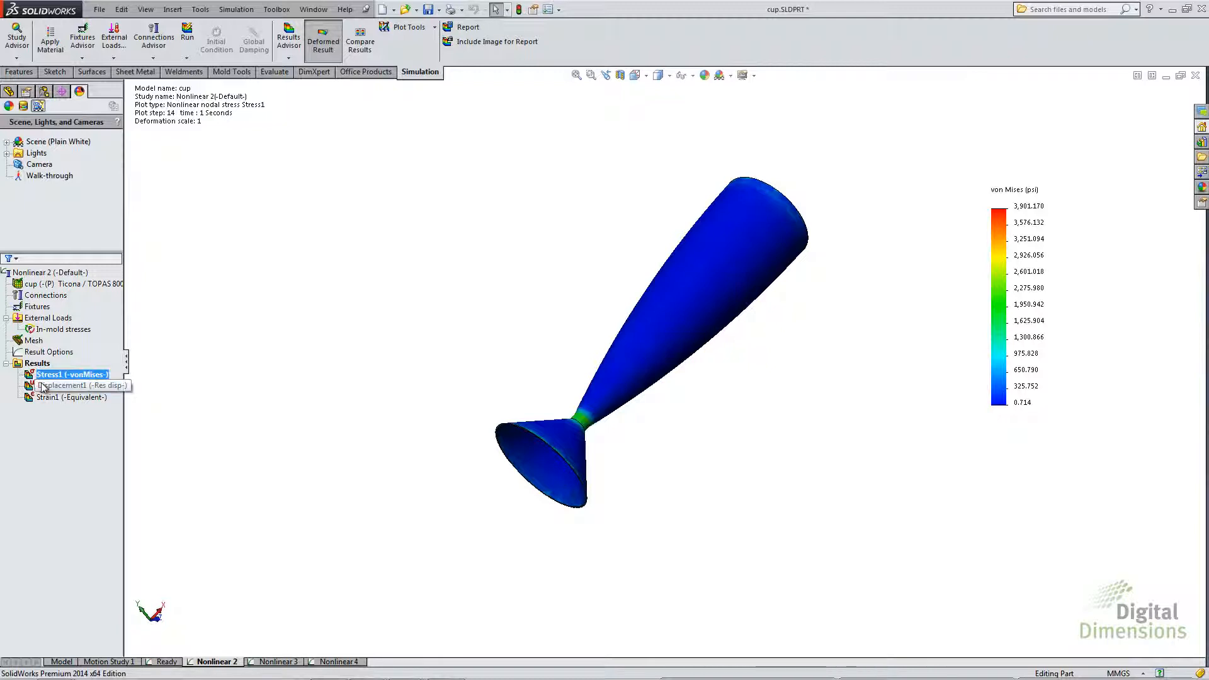
{"action": "right_click", "coordinate": [55, 389]}
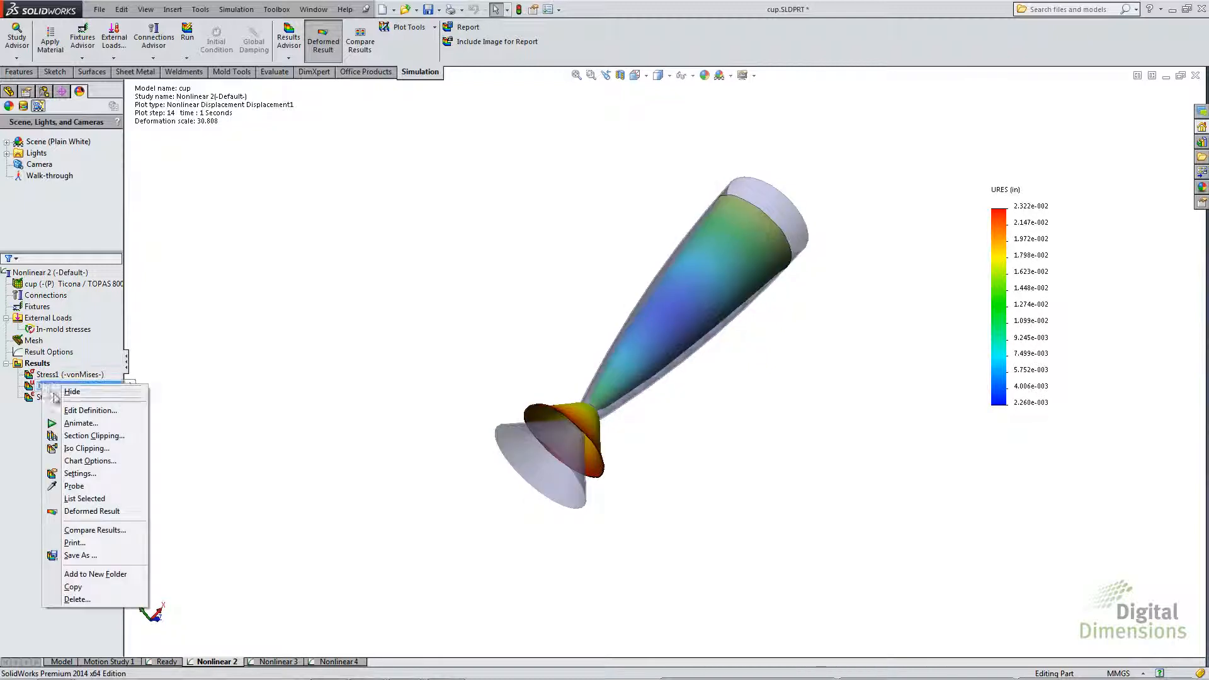
{"action": "left_click", "coordinate": [80, 422]}
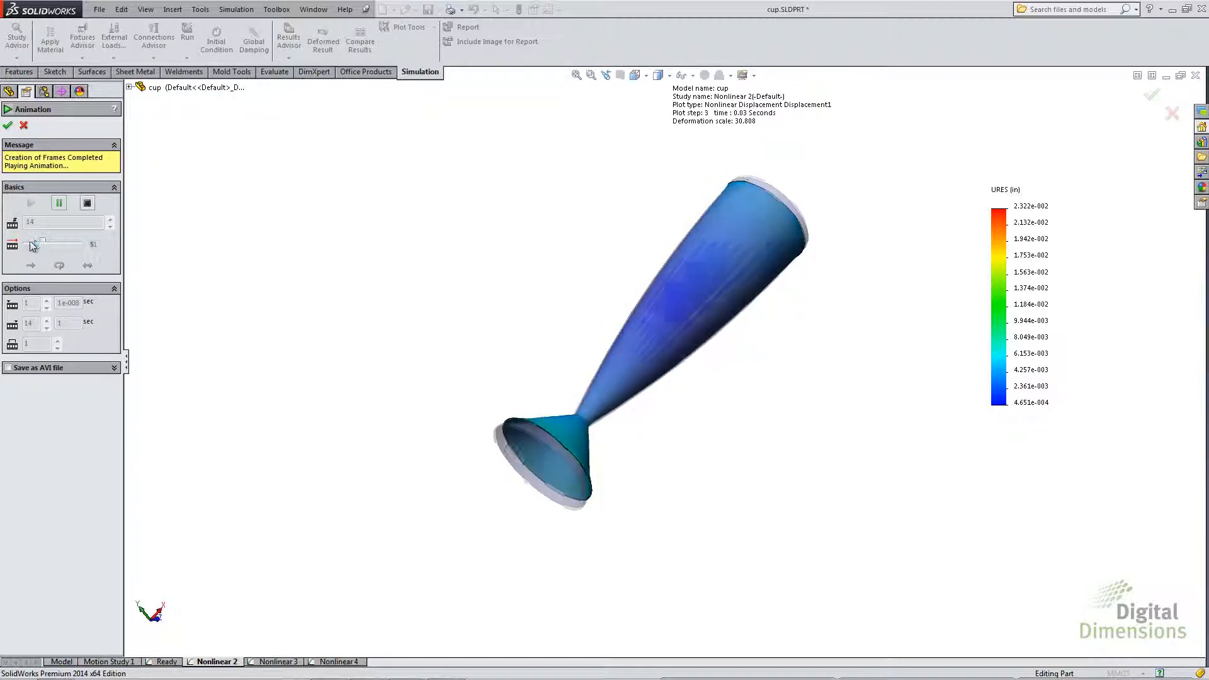
{"action": "left_click", "coordinate": [7, 126]}
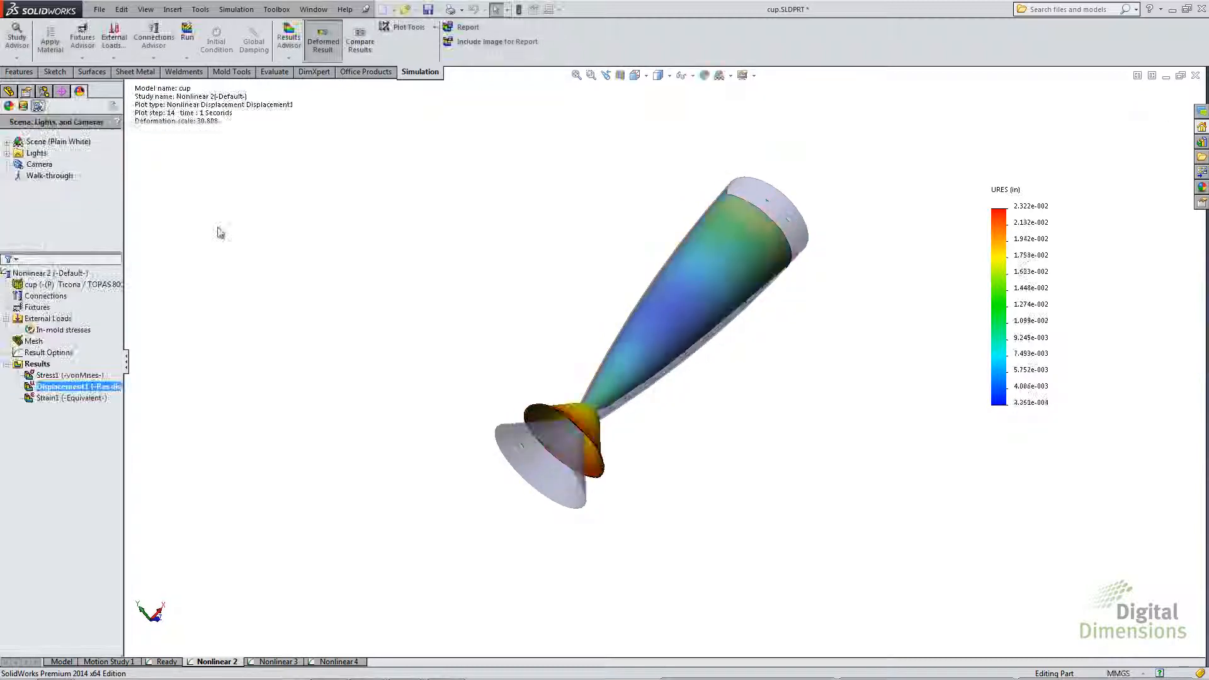